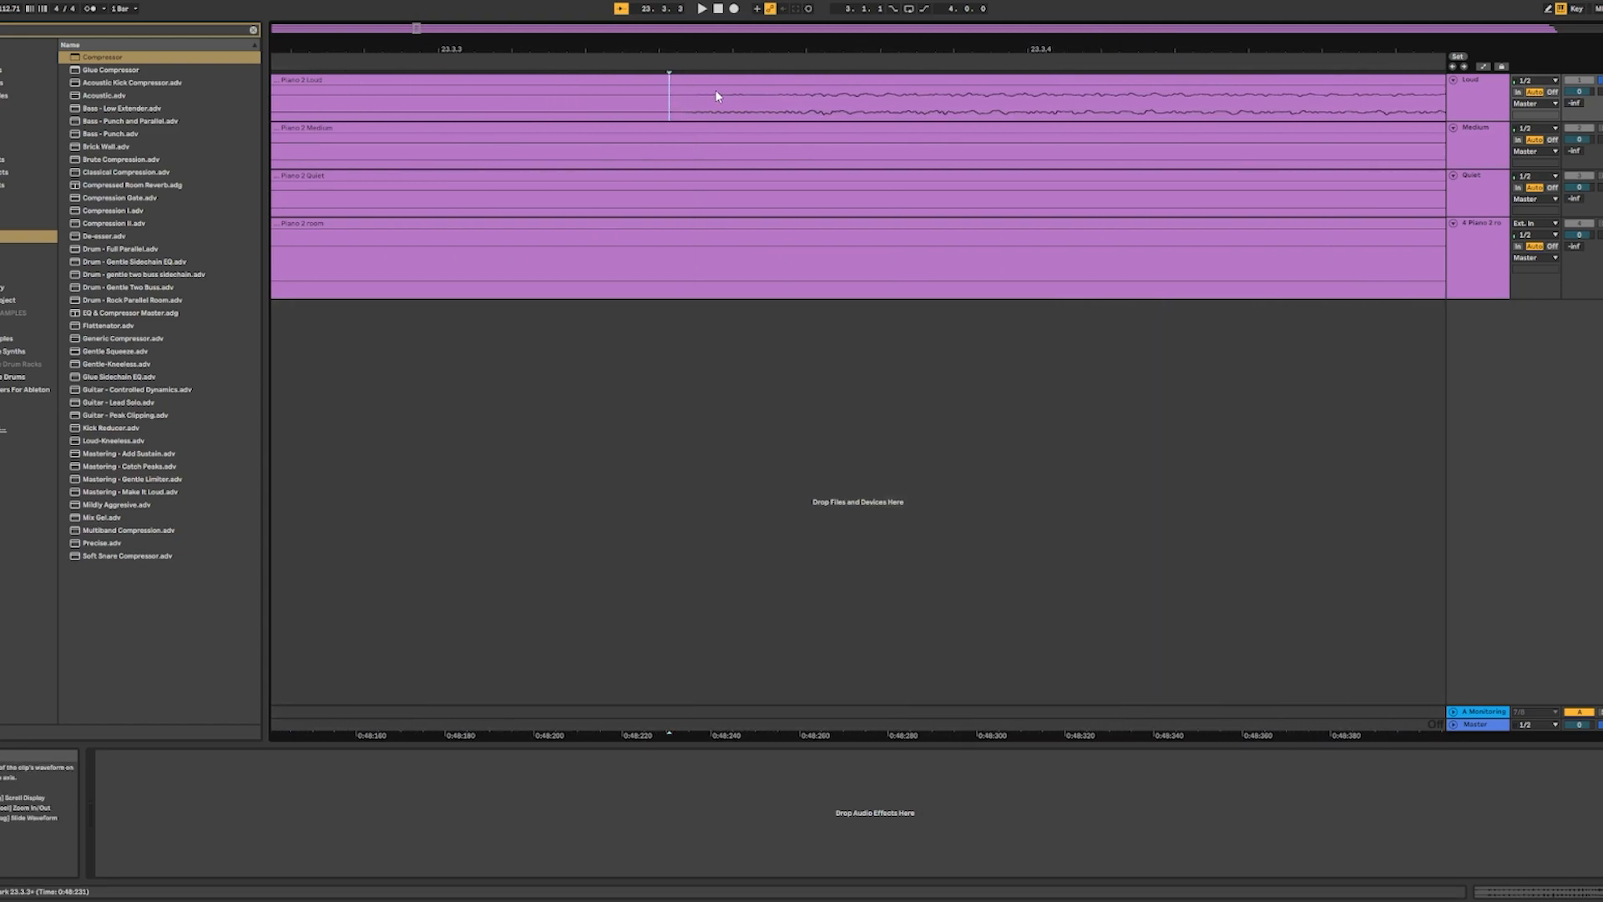
- Split the Piano 2 Loud recording at the individual piano notes, continuing along the timeline from just after 23.3.3
{"action": "key", "text": "ctrl+e"}
{"action": "left_click_drag", "start_coordinate": [822, 49], "coordinate": [644, 8]}
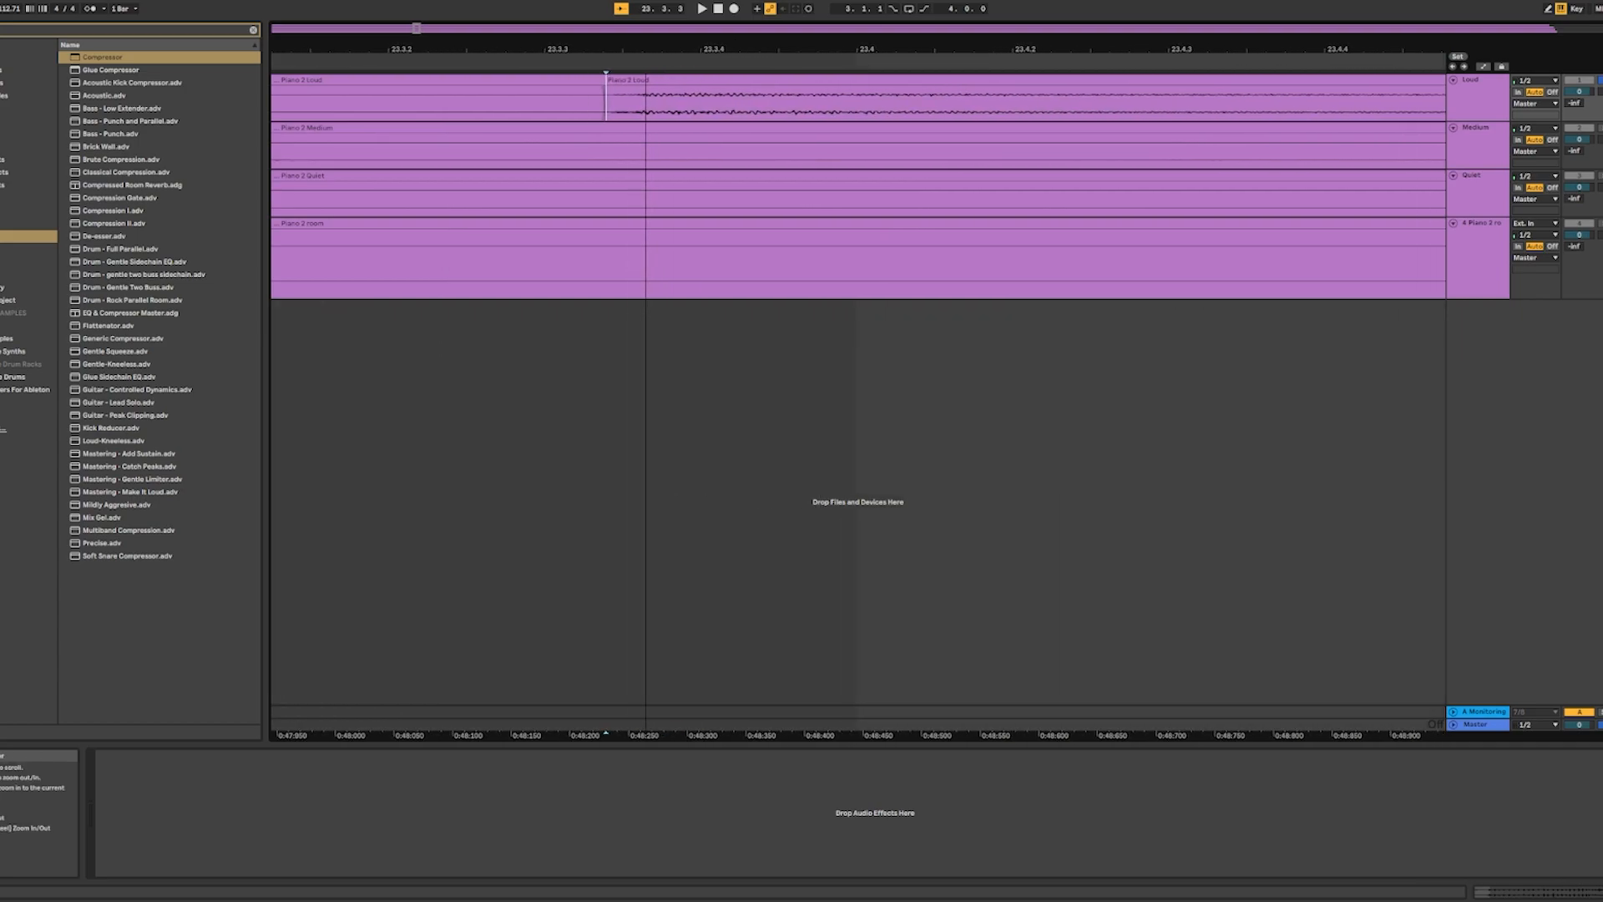
{"action": "mouse_move", "coordinate": [984, 49]}
{"action": "left_mouse_down"}
{"action": "mouse_move", "coordinate": [951, 34]}
{"action": "mouse_move", "coordinate": [860, 92]}
{"action": "left_mouse_up"}
{"action": "left_click_drag", "start_coordinate": [1067, 50], "coordinate": [1169, 92]}
{"action": "left_click", "coordinate": [525, 109]}
{"action": "key", "text": "ctrl+e"}
{"action": "left_click_drag", "start_coordinate": [538, 48], "coordinate": [538, 10]}
{"action": "left_click", "coordinate": [584, 110]}
{"action": "mouse_move", "coordinate": [815, 43]}
{"action": "left_mouse_down"}
{"action": "mouse_move", "coordinate": [601, 92]}
{"action": "mouse_move", "coordinate": [593, 12]}
{"action": "mouse_move", "coordinate": [787, 50]}
{"action": "mouse_move", "coordinate": [710, 10]}
{"action": "left_mouse_up"}
{"action": "left_click", "coordinate": [751, 109]}
{"action": "left_click", "coordinate": [704, 109]}
{"action": "key", "text": "ctrl+e"}
{"action": "left_click", "coordinate": [890, 109]}
{"action": "left_click_drag", "start_coordinate": [897, 48], "coordinate": [835, 92]}
{"action": "left_click", "coordinate": [827, 109]}
{"action": "key", "text": "ctrl+e"}
{"action": "mouse_move", "coordinate": [869, 35]}
{"action": "left_mouse_down"}
{"action": "mouse_move", "coordinate": [815, 89]}
{"action": "mouse_move", "coordinate": [787, 78]}
{"action": "mouse_move", "coordinate": [741, 103]}
{"action": "left_mouse_up"}
{"action": "left_click", "coordinate": [690, 113]}
{"action": "key", "text": "ctrl+e"}
{"action": "left_click_drag", "start_coordinate": [693, 48], "coordinate": [693, 10]}
{"action": "mouse_move", "coordinate": [934, 48]}
{"action": "left_mouse_down"}
{"action": "mouse_move", "coordinate": [501, 48]}
{"action": "mouse_move", "coordinate": [877, 92]}
{"action": "mouse_move", "coordinate": [777, 12]}
{"action": "left_mouse_up"}
{"action": "left_click", "coordinate": [934, 109]}
{"action": "key", "text": "ctrl+e"}
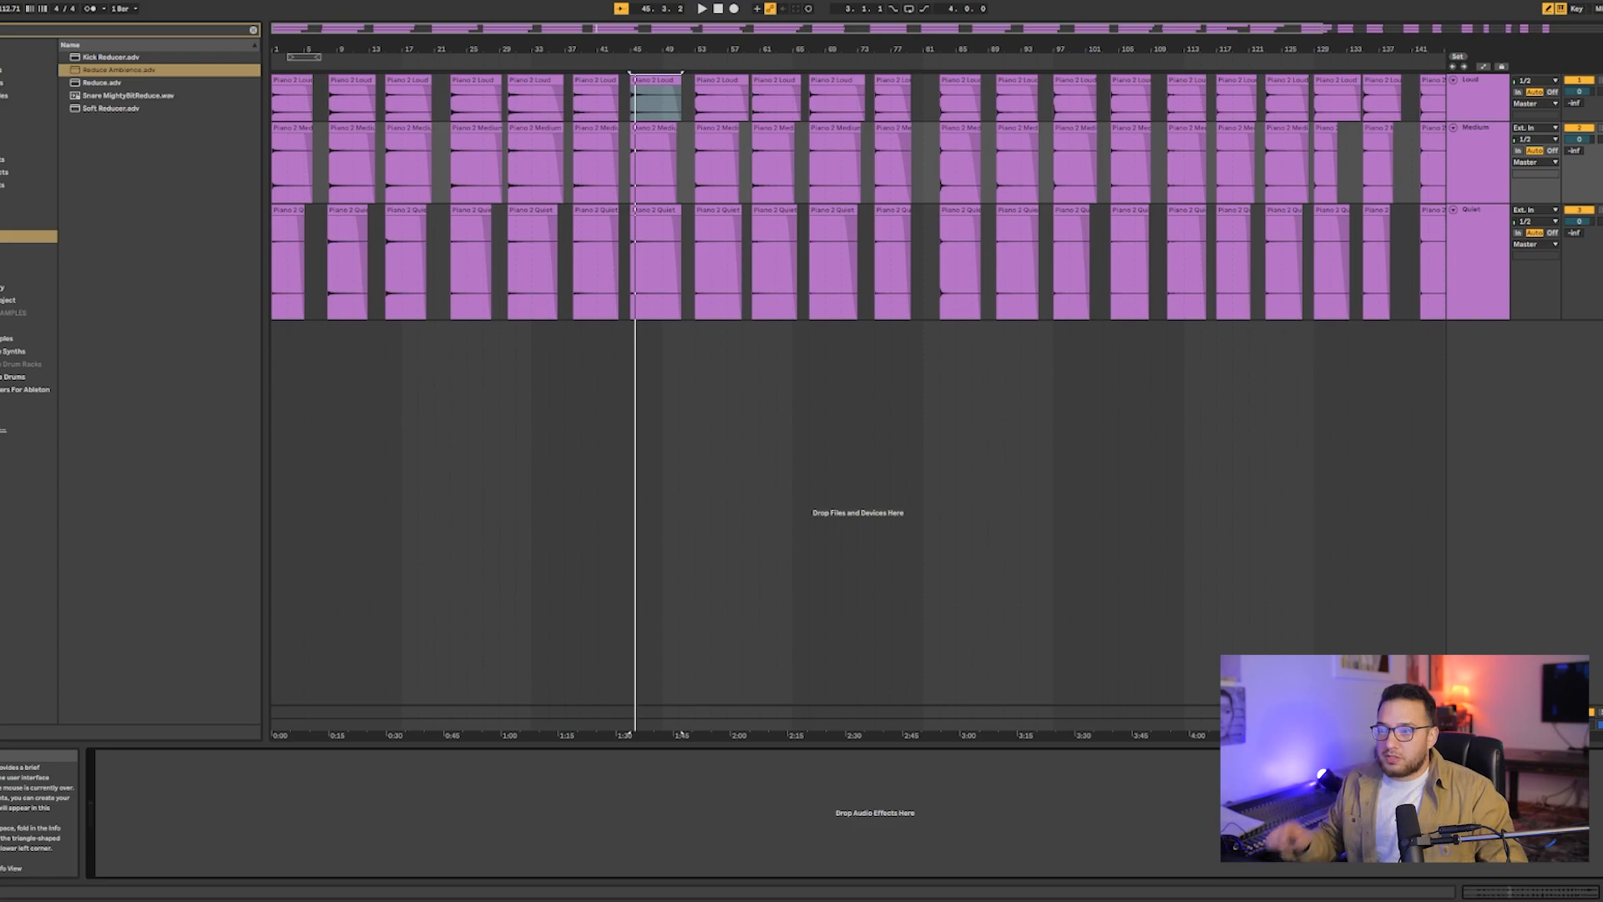
- Inspect the separated Loud, Medium and Quiet clips and the fade-out at the end of the first Loud clip
{"action": "left_click_drag", "start_coordinate": [325, 49], "coordinate": [394, 95]}
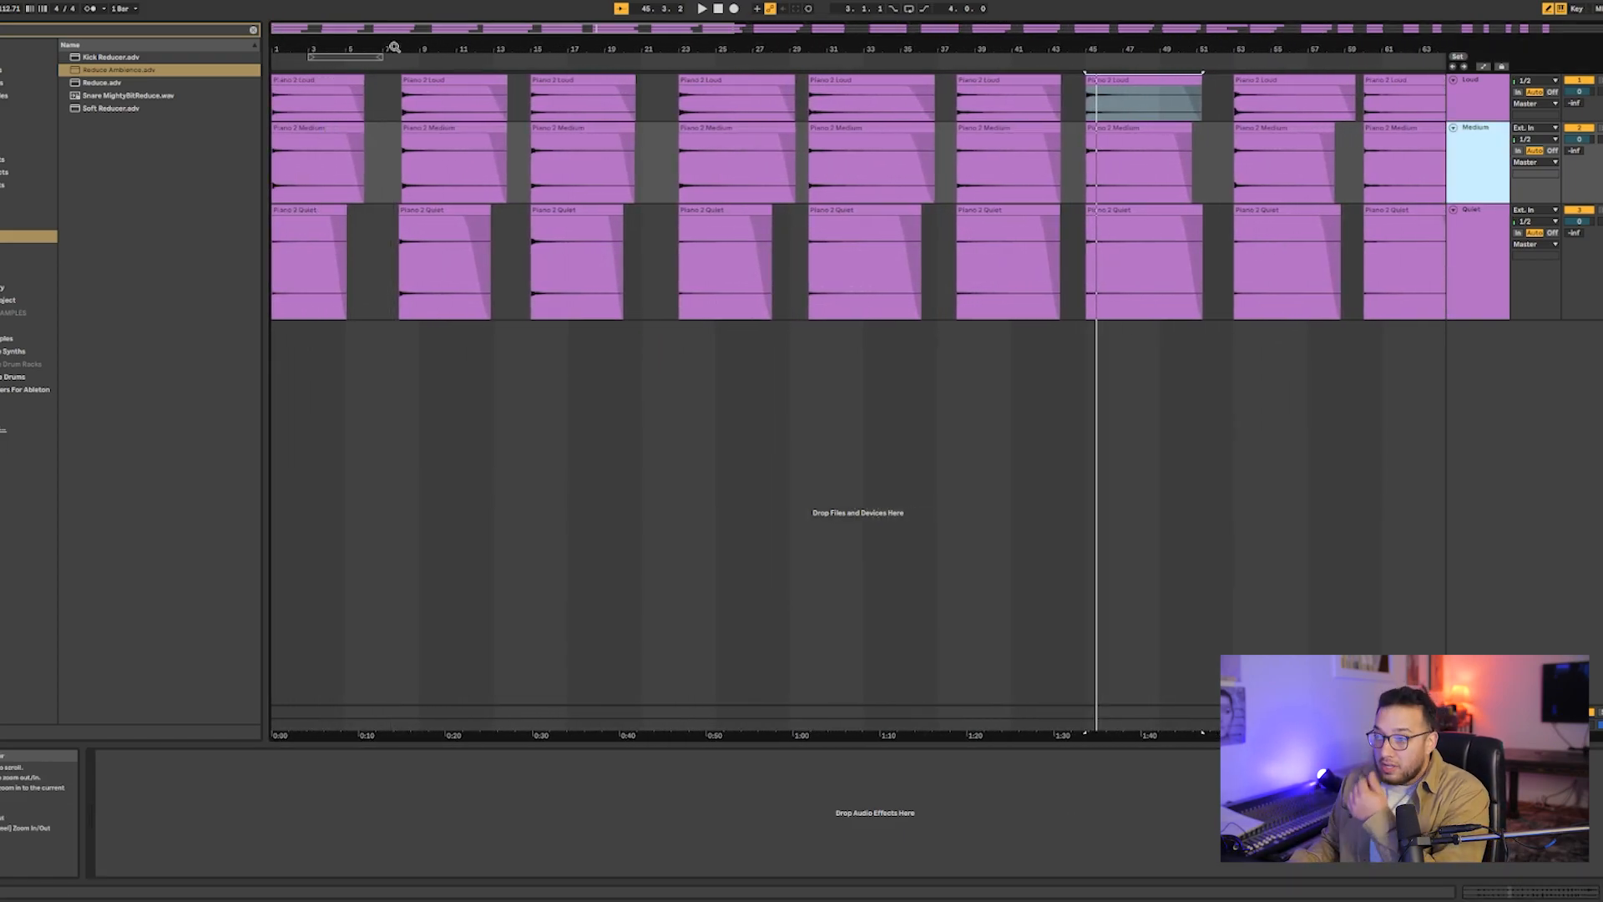
{"action": "left_click_drag", "start_coordinate": [394, 47], "coordinate": [393, 43]}
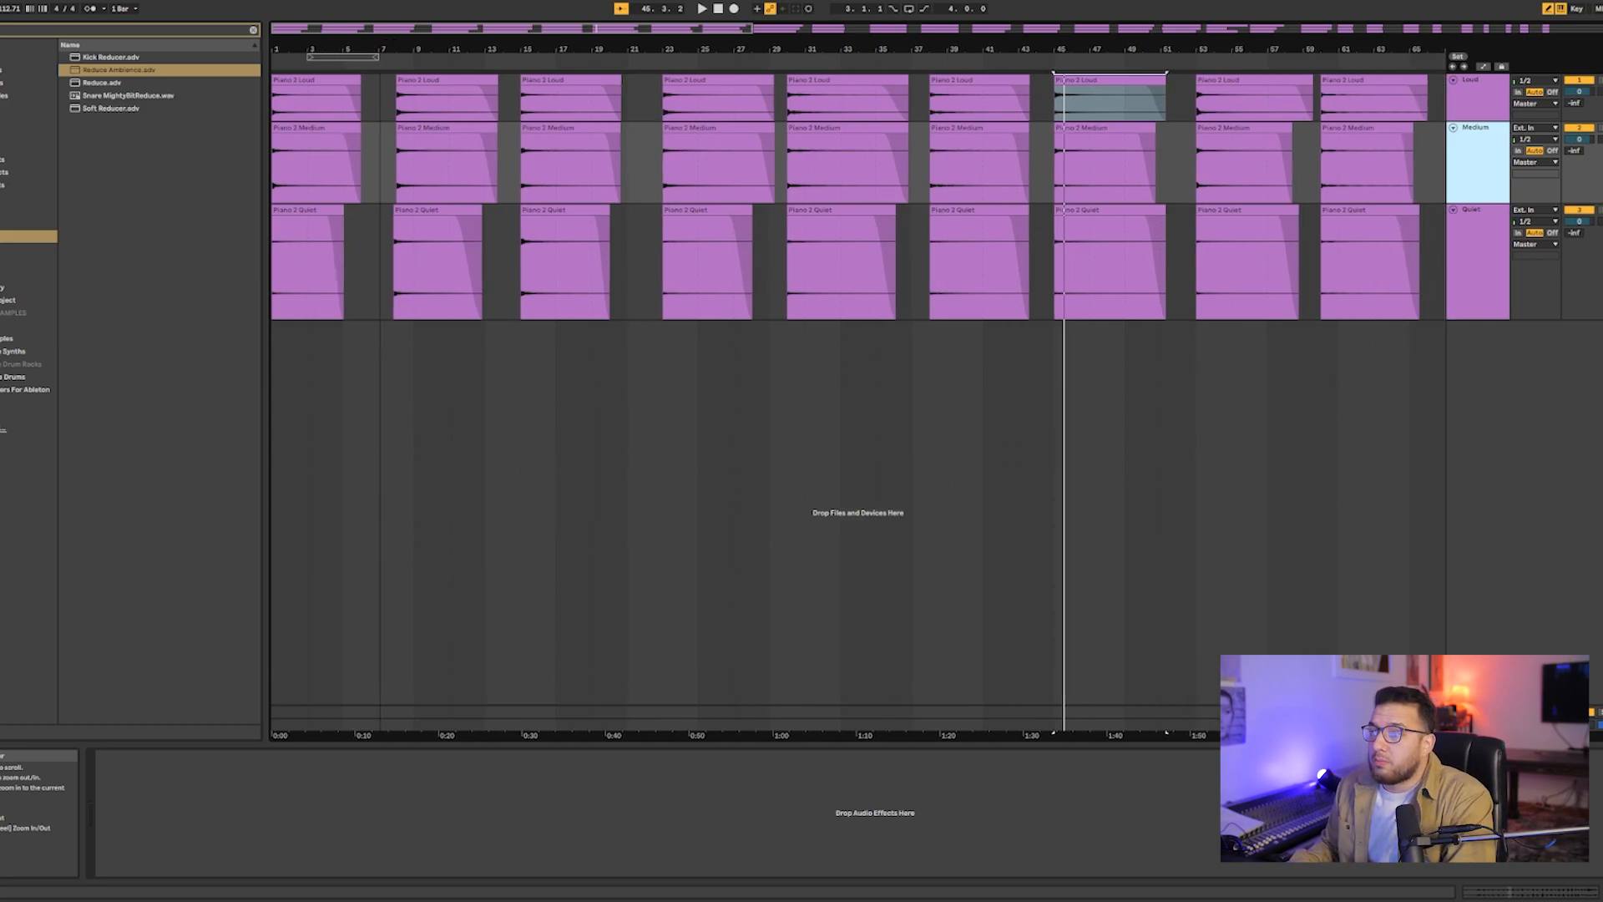
{"action": "left_click", "coordinate": [346, 95]}
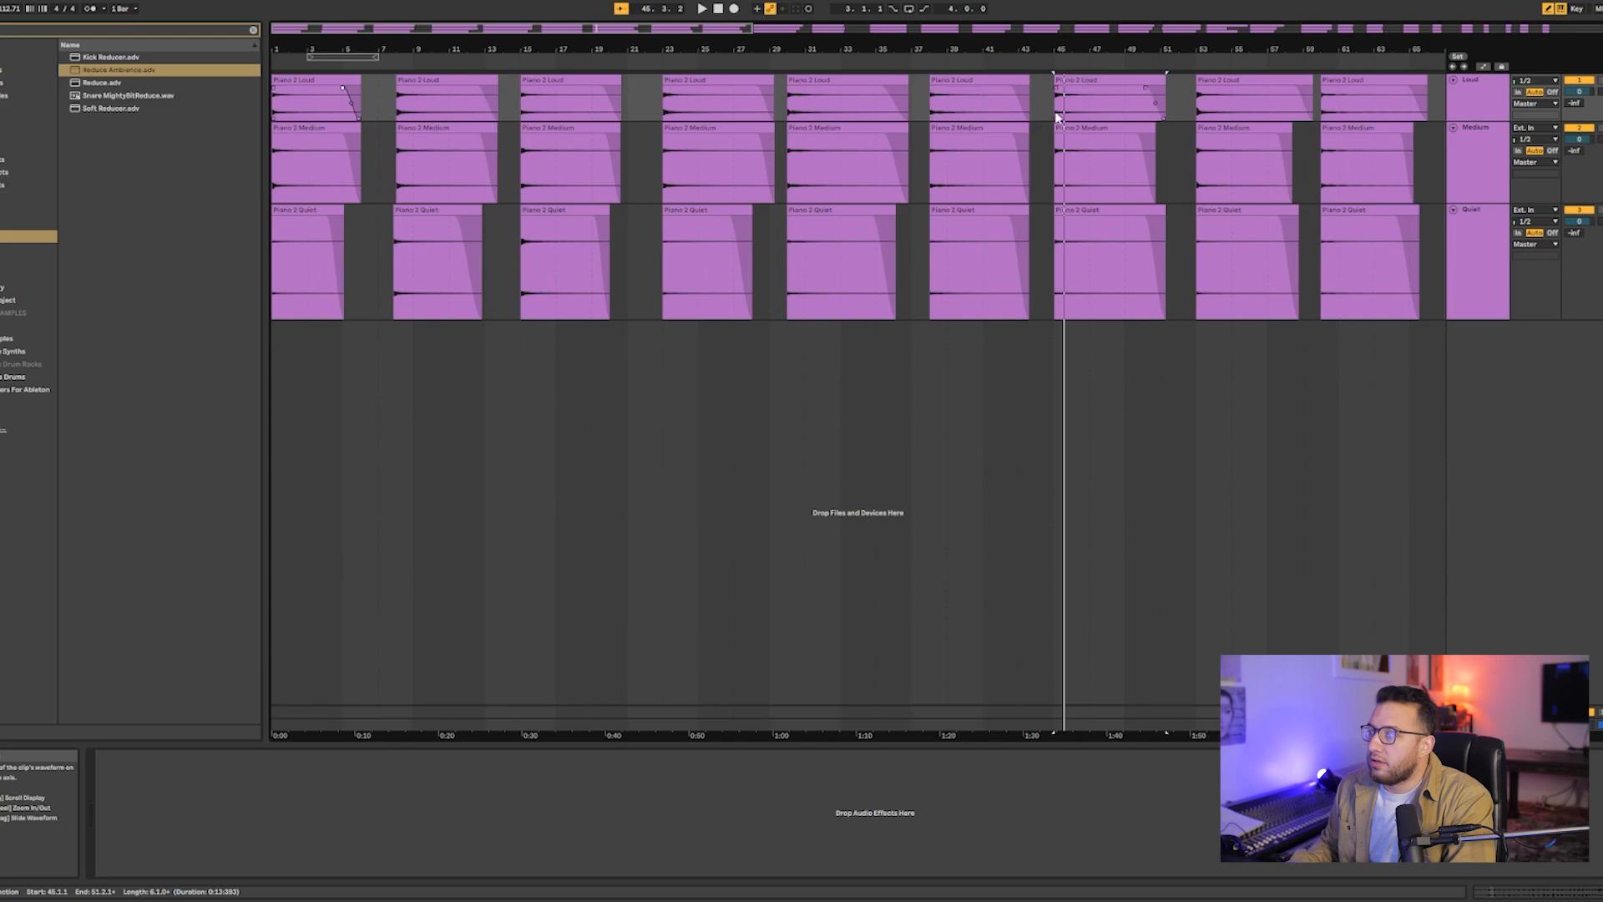
{"action": "mouse_move", "coordinate": [1056, 44]}
{"action": "left_mouse_down"}
{"action": "mouse_move", "coordinate": [1056, 6]}
{"action": "mouse_move", "coordinate": [1056, 20]}
{"action": "left_mouse_up"}
{"action": "left_click_drag", "start_coordinate": [563, 42], "coordinate": [562, 41]}
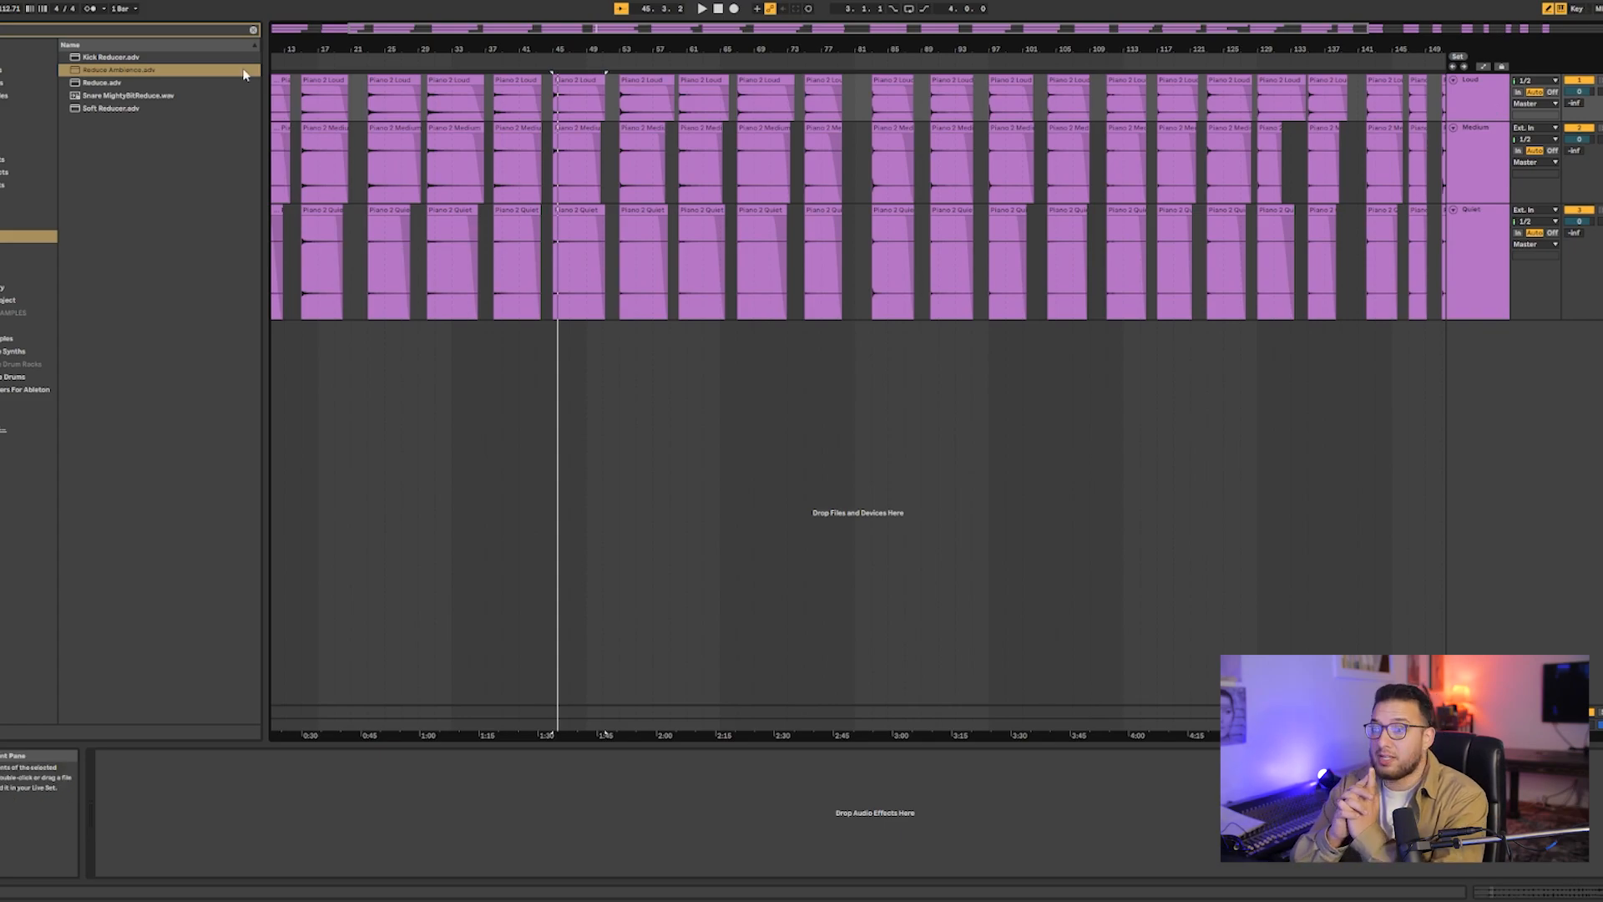
- Add the Reduce Ambience preset to the Loud track, set its Amount to 15 % and turn off the mid band
{"action": "left_click", "coordinate": [95, 72]}
{"action": "left_click_drag", "start_coordinate": [1482, 112], "coordinate": [1482, 114]}
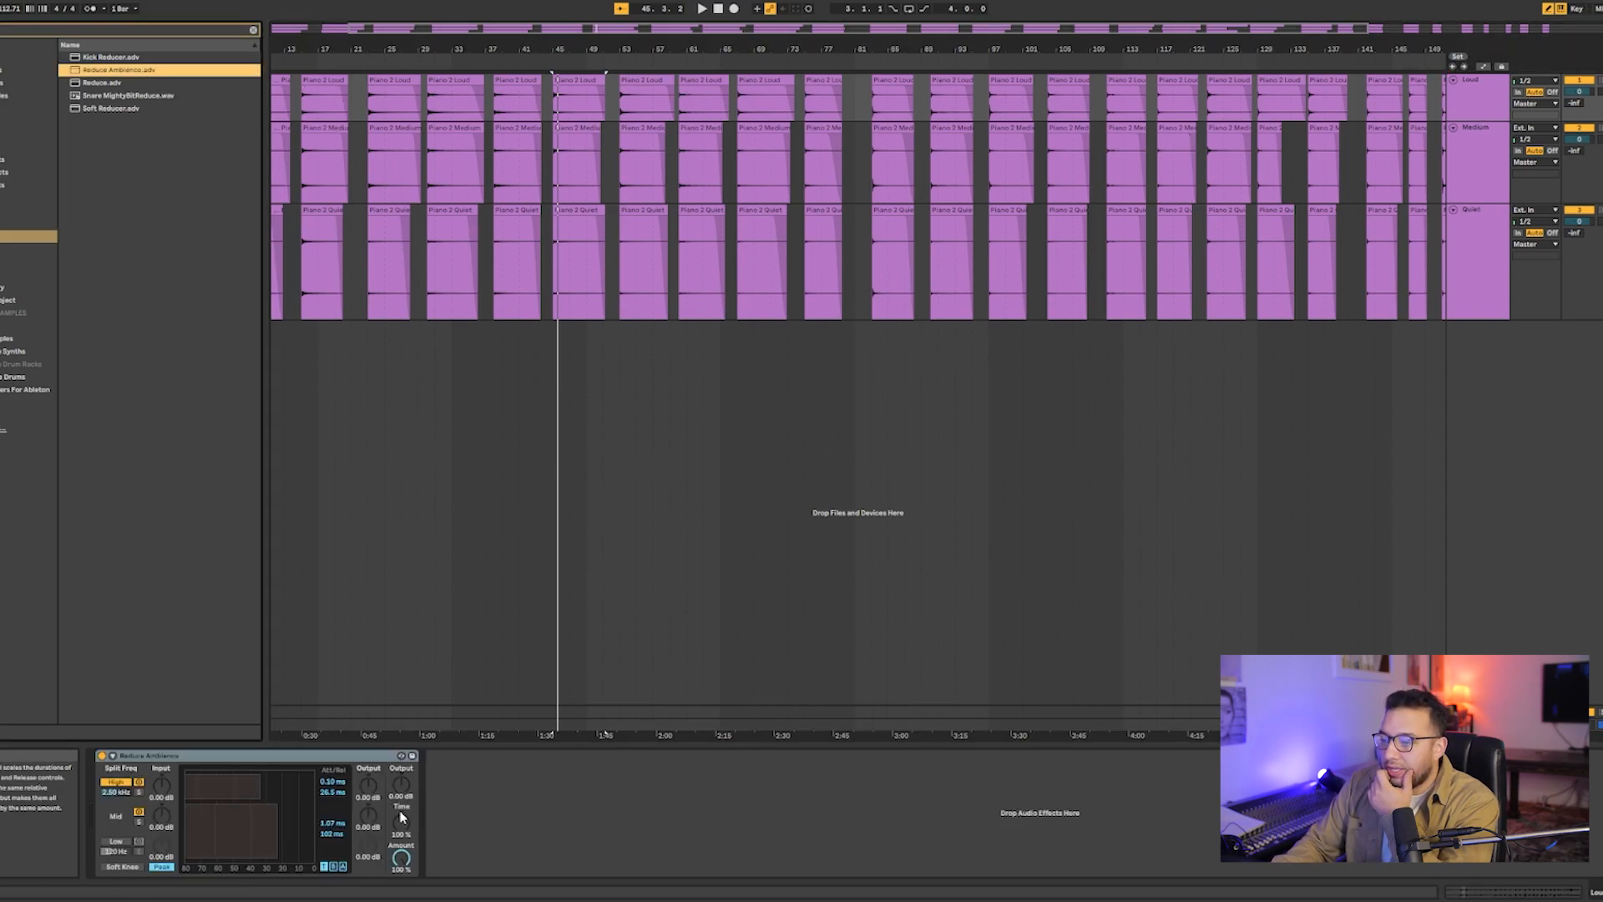
{"action": "left_click_drag", "start_coordinate": [401, 857], "coordinate": [401, 876]}
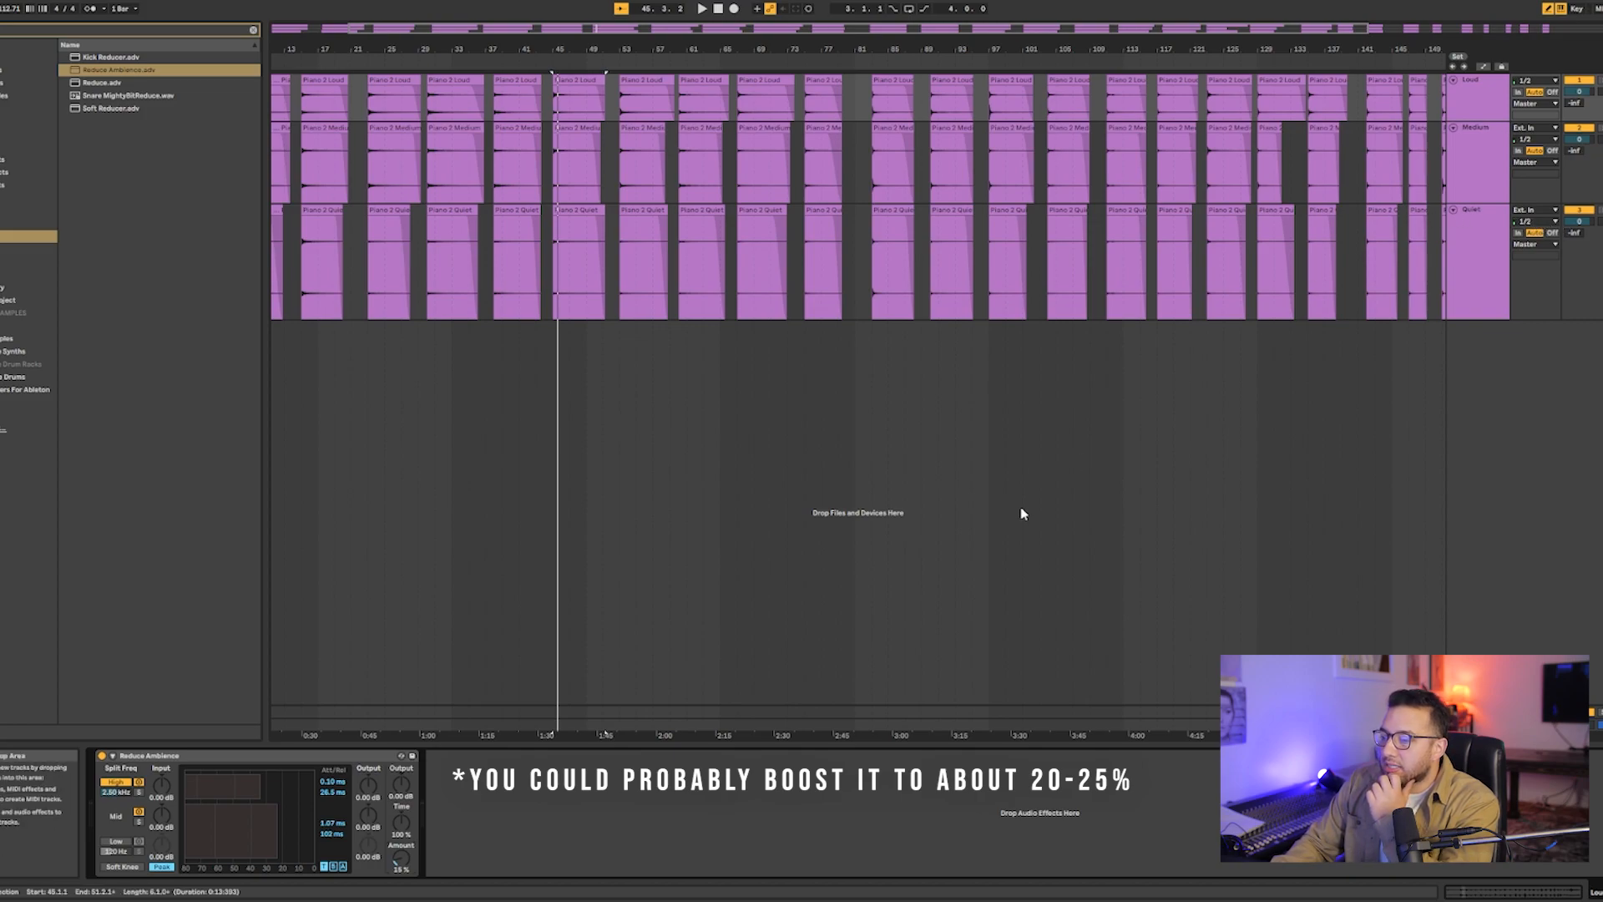
{"action": "left_click", "coordinate": [140, 810]}
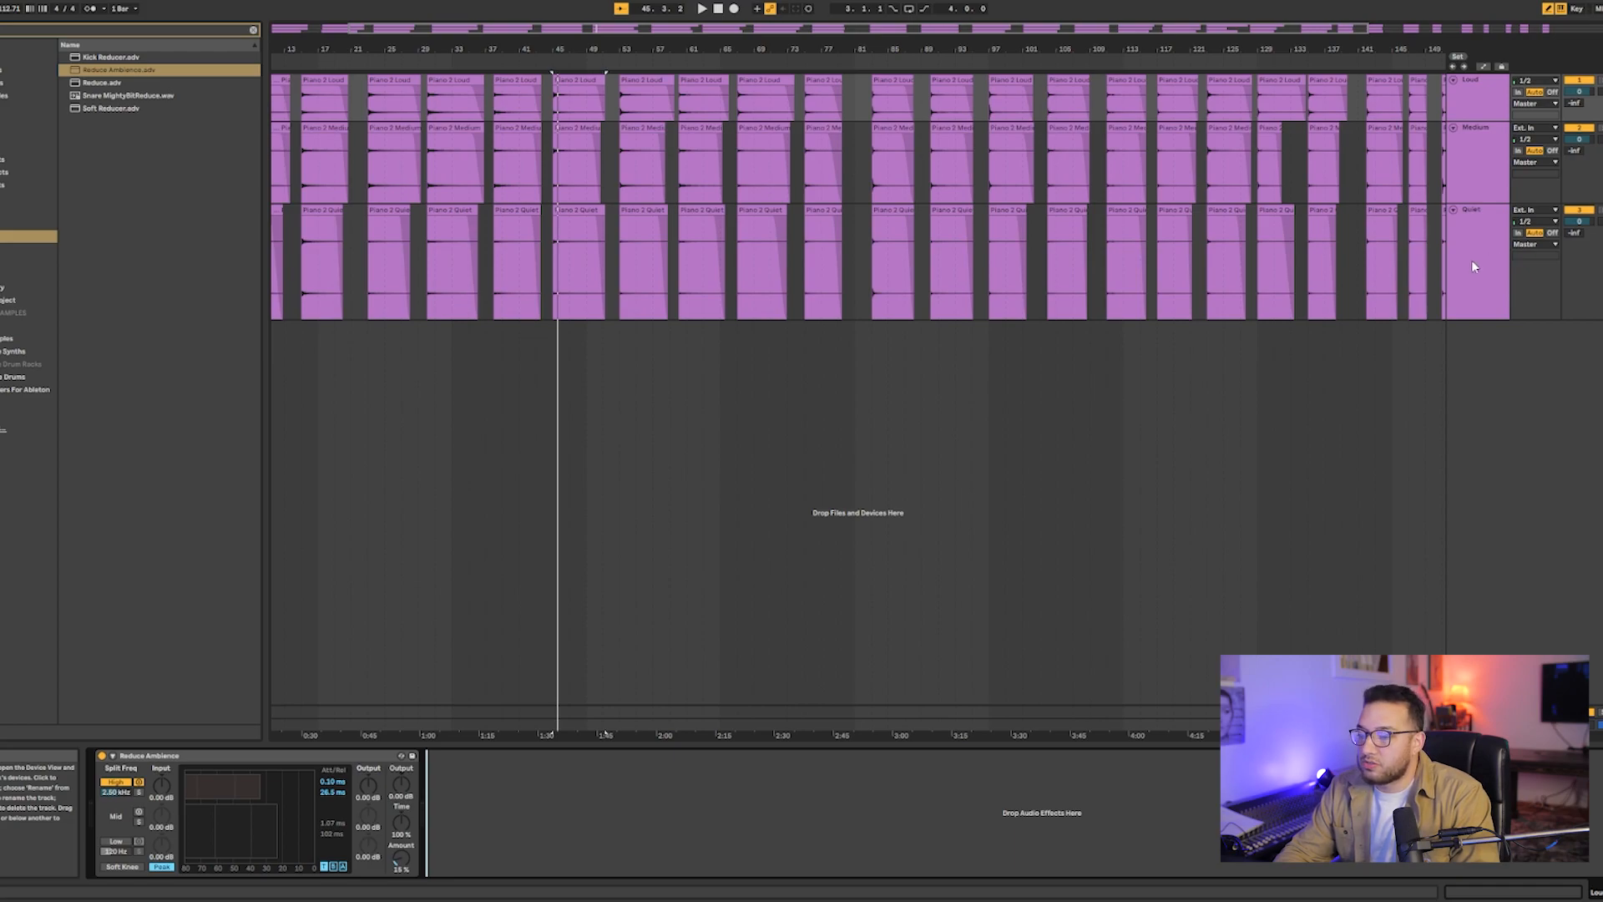
- Solo the Quiet track and audition its clip starting at bar 67
{"action": "left_click", "coordinate": [760, 210]}
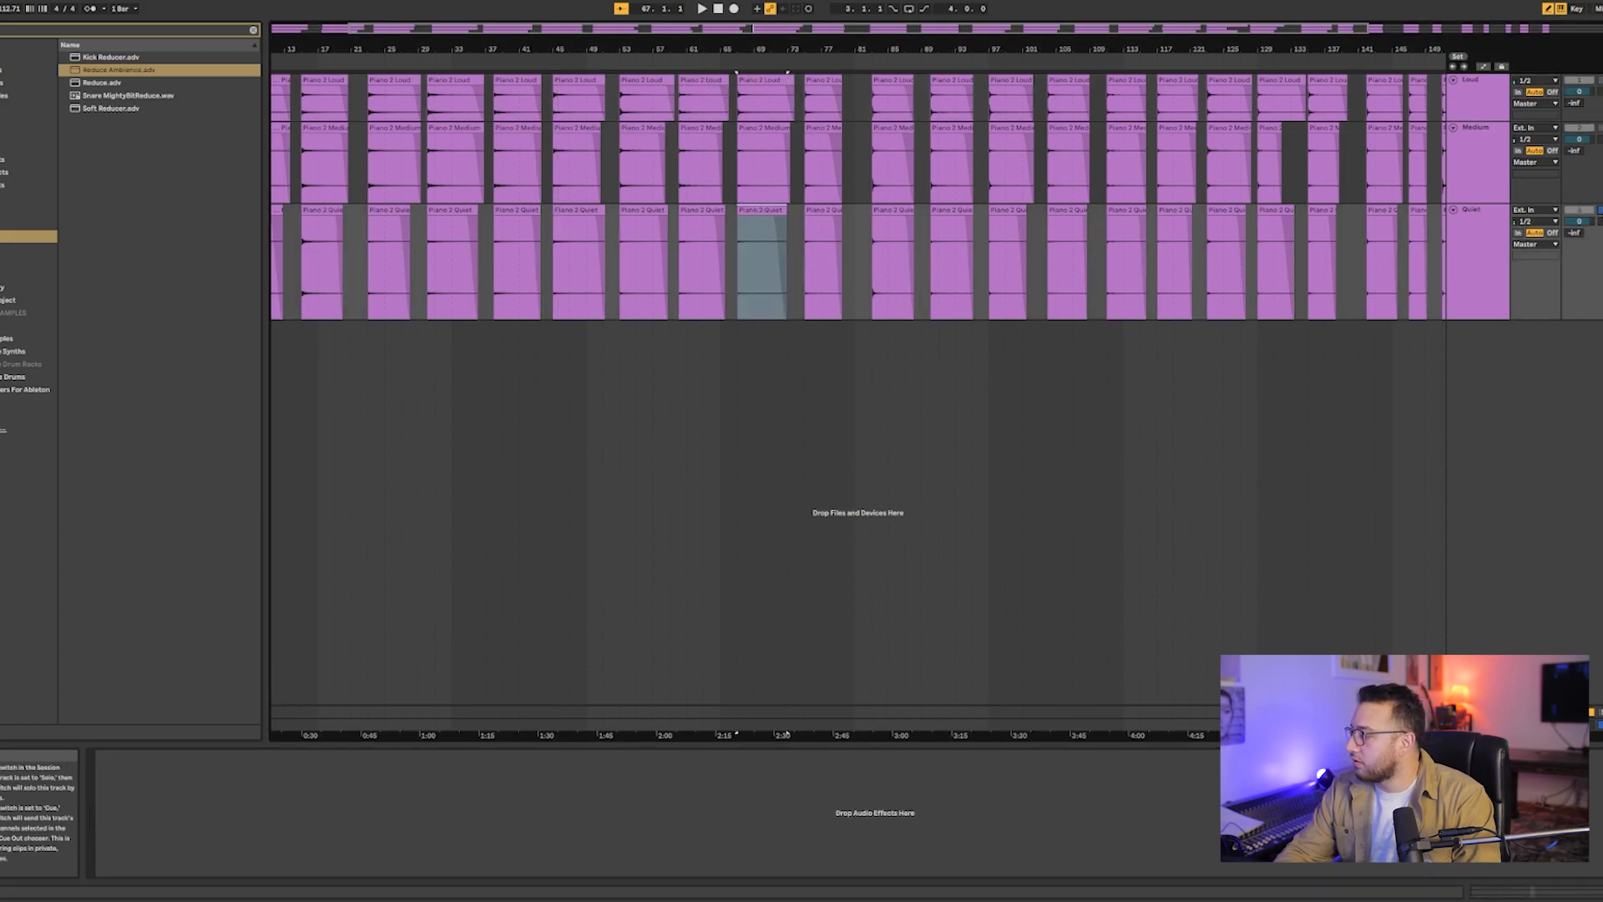
{"action": "key", "text": "space"}
{"action": "left_click", "coordinate": [1488, 265]}
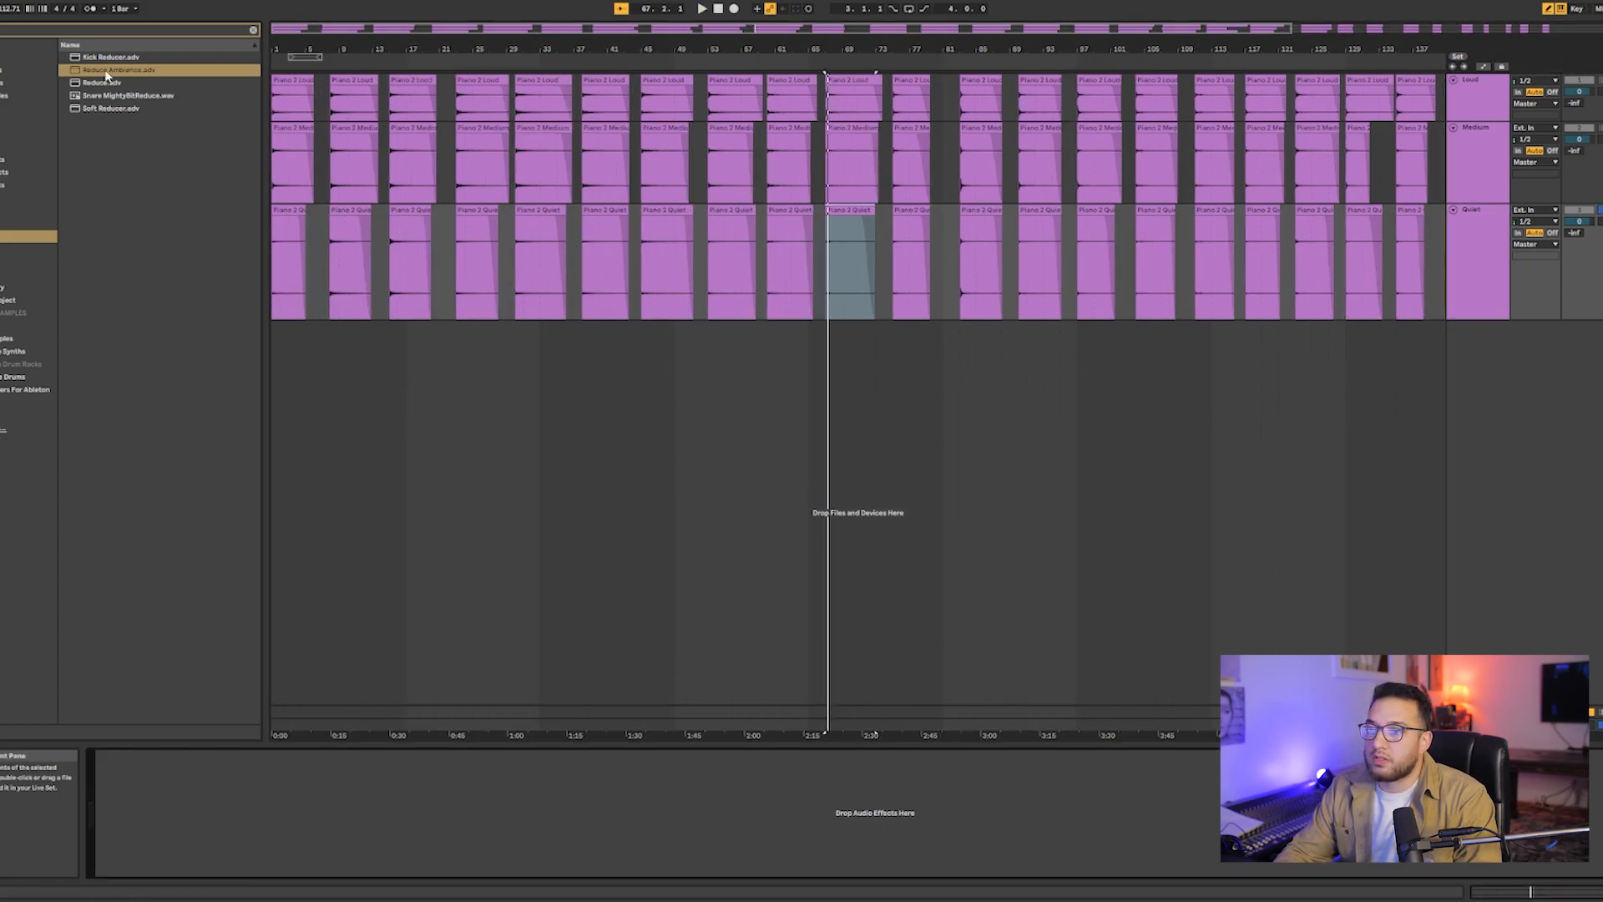
- Add Reduce Ambience to the Quiet track with Amount at 15 % and turn off its mid band
{"action": "left_click_drag", "start_coordinate": [106, 73], "coordinate": [206, 64]}
{"action": "left_click_drag", "start_coordinate": [1456, 265], "coordinate": [1459, 263]}
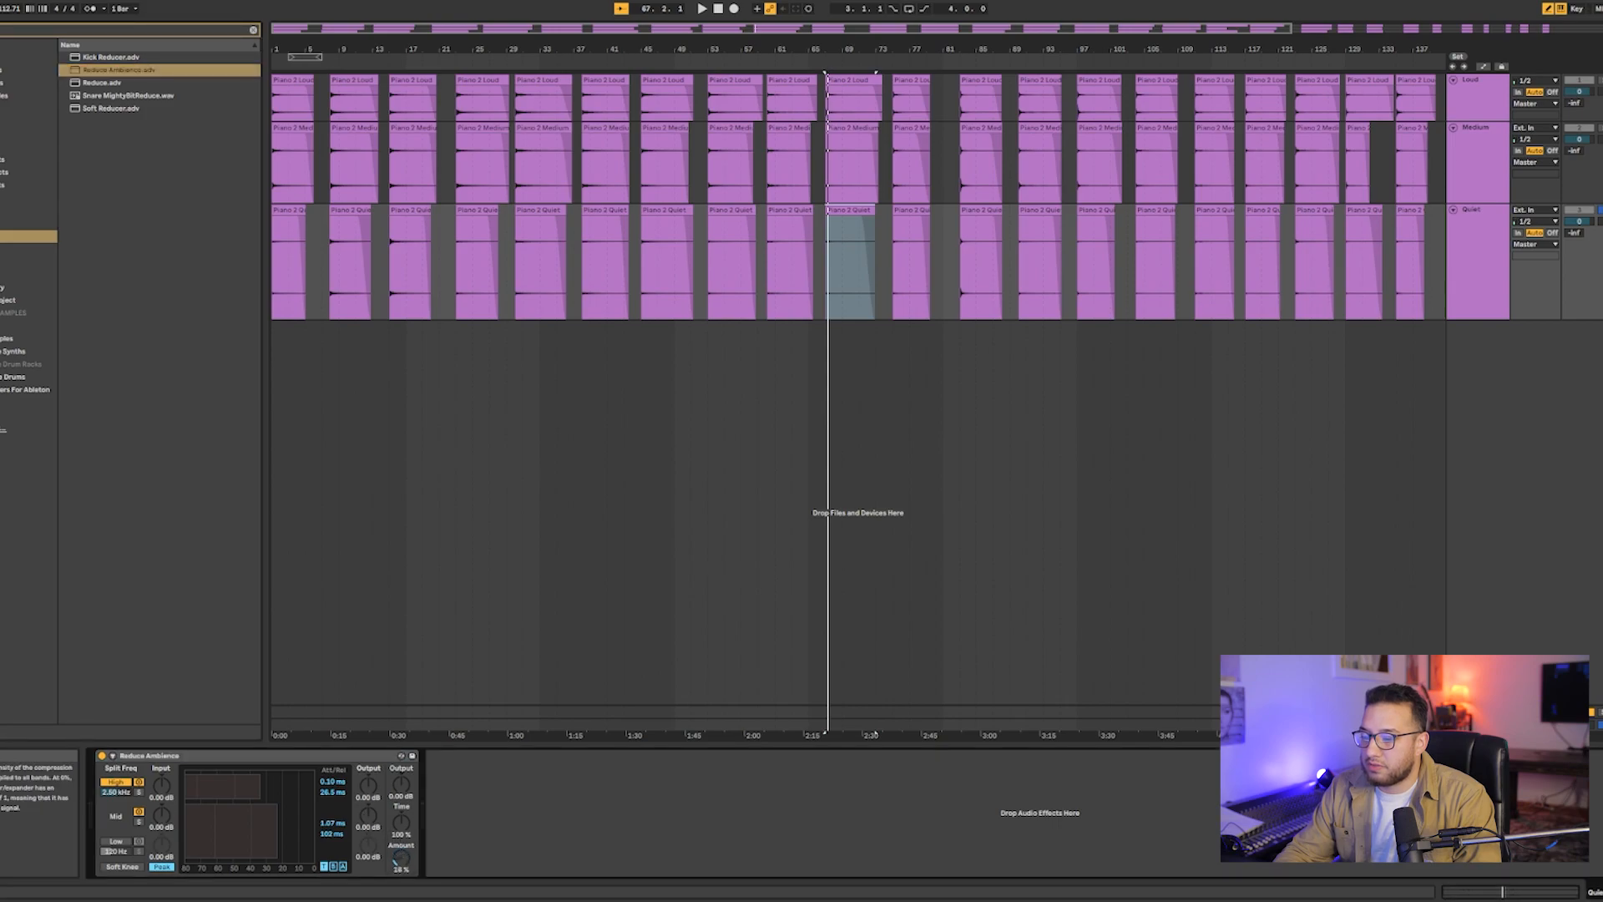
{"action": "left_click", "coordinate": [139, 812]}
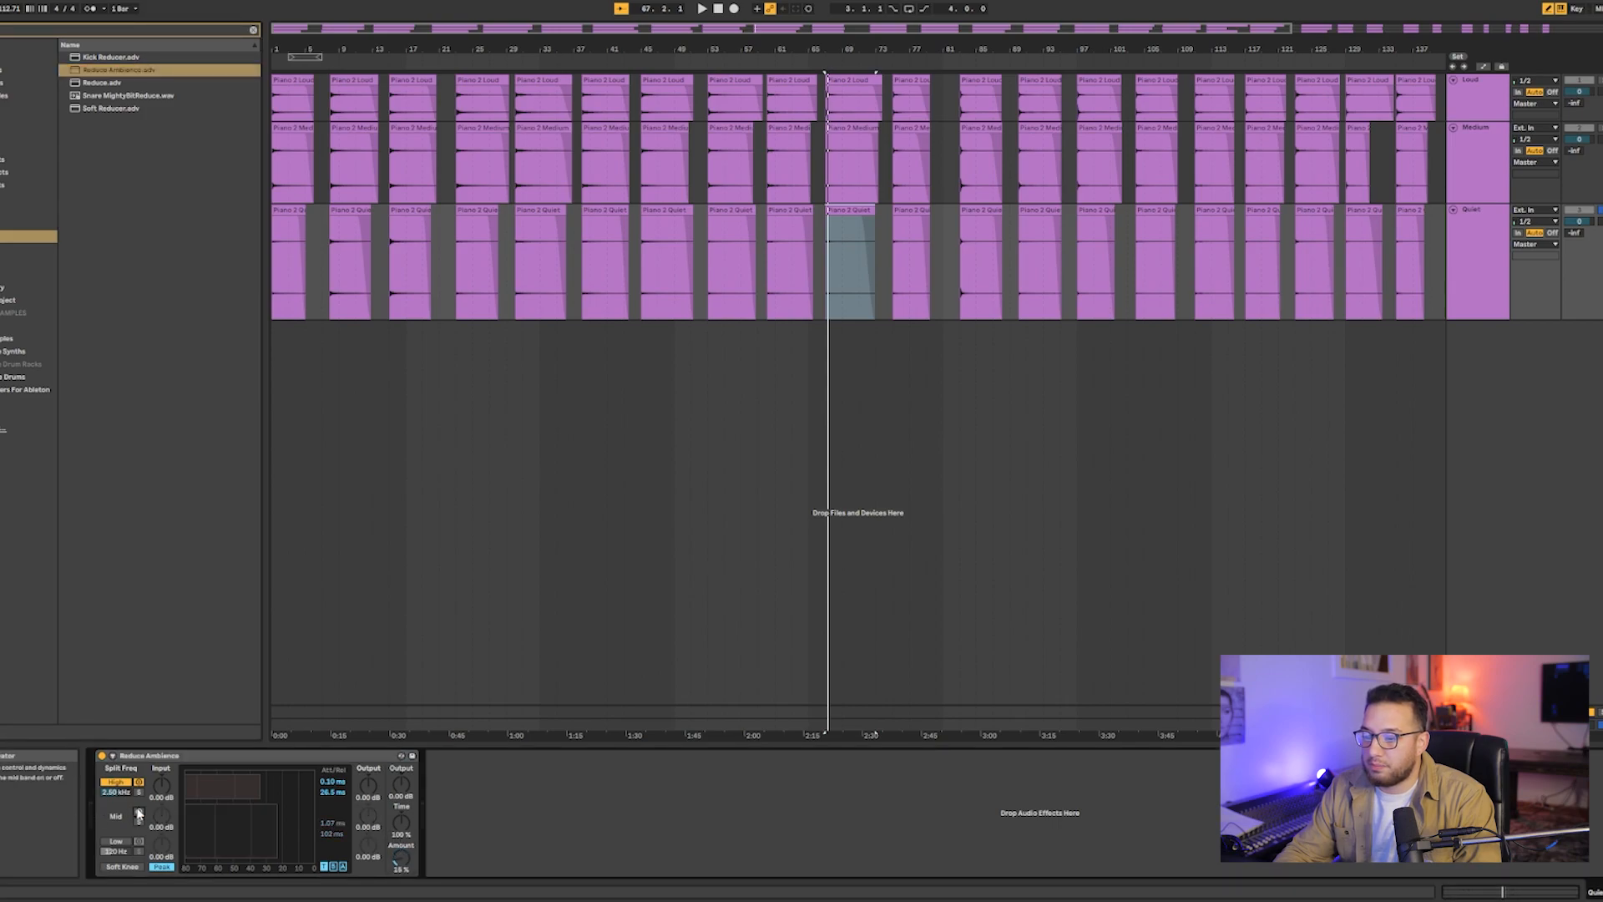
- Play the Quiet clip at bar 67 with Reduce Ambience bypassed and enabled to compare the sound
{"action": "left_click", "coordinate": [101, 757]}
{"action": "key", "text": "space"}
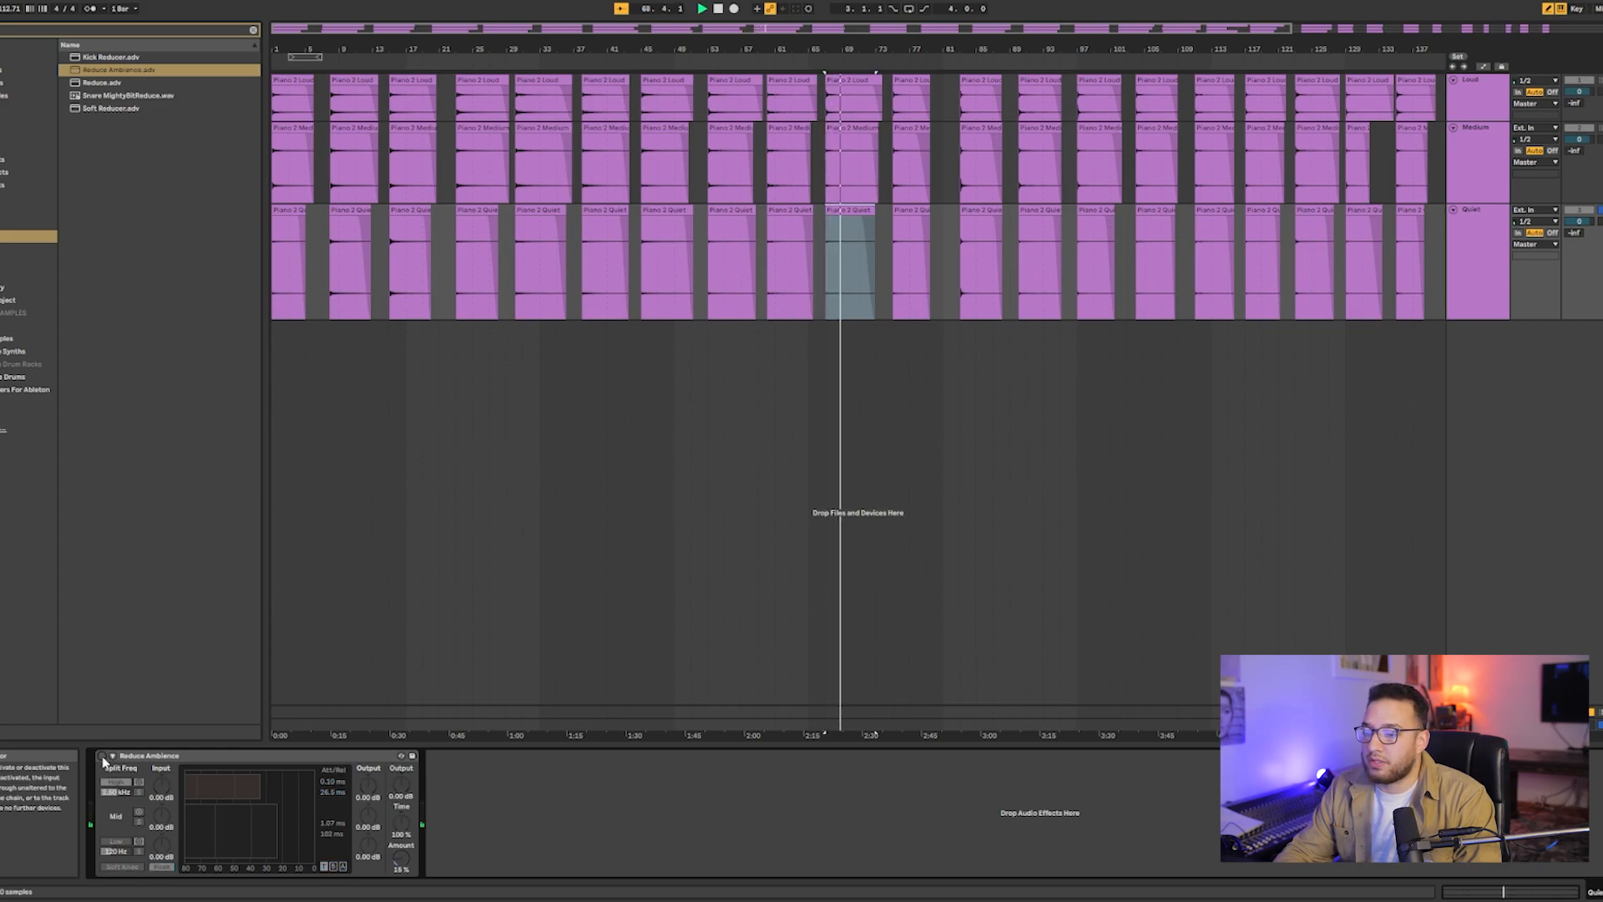
{"action": "left_click", "coordinate": [102, 756]}
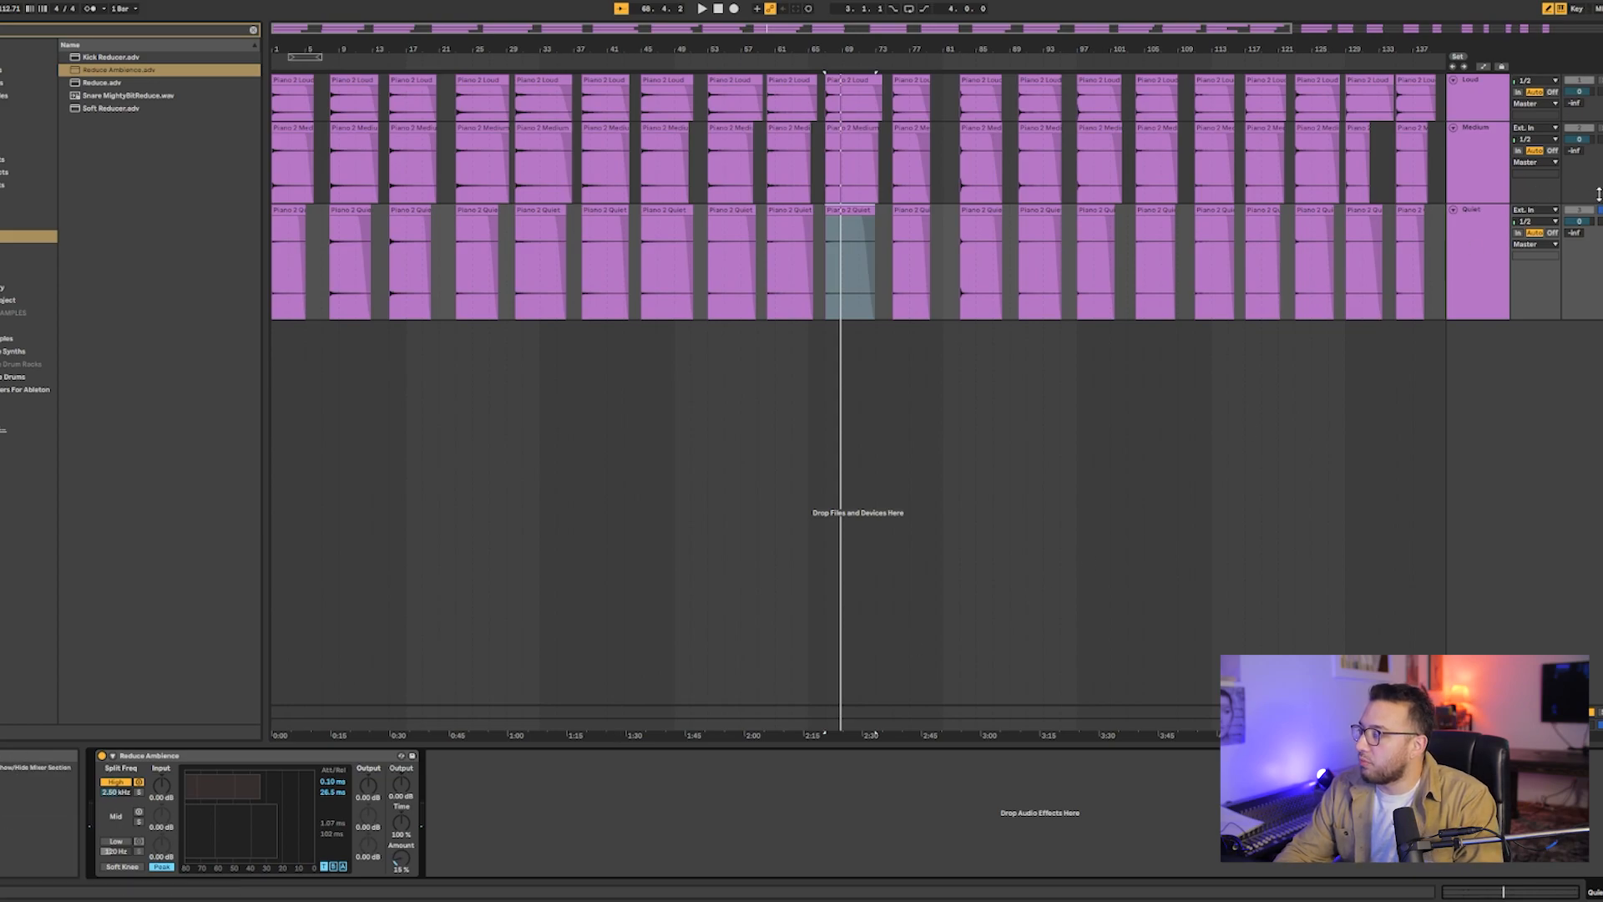
- Copy the configured Reduce Ambience effect from the Quiet track to the Medium track
{"action": "left_click", "coordinate": [1476, 243]}
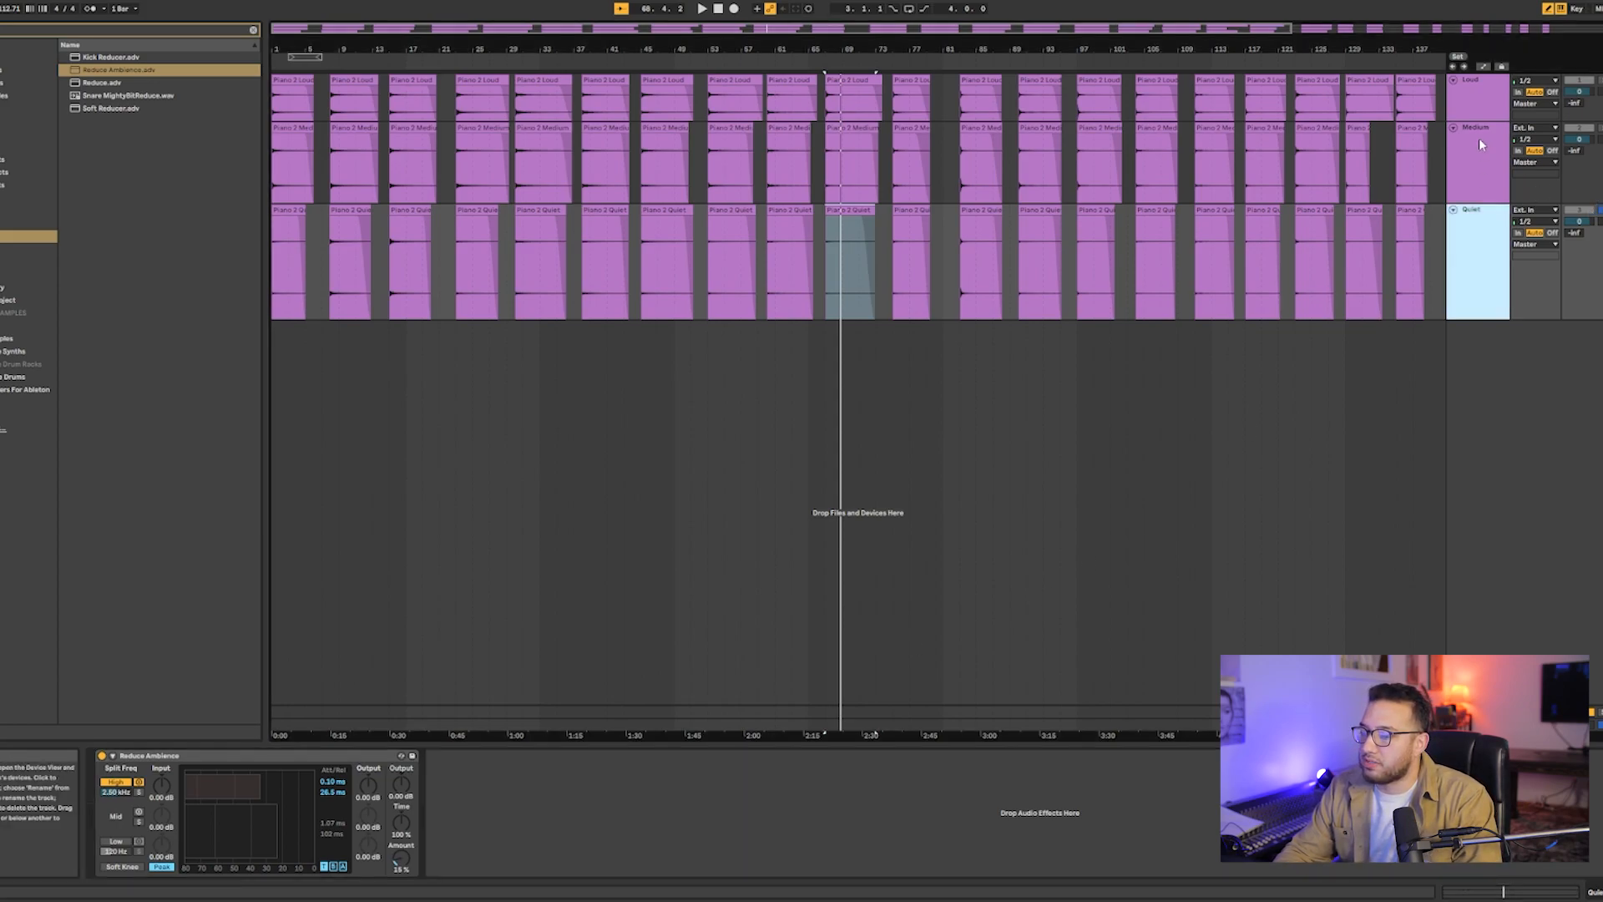
{"action": "left_click", "coordinate": [1479, 138]}
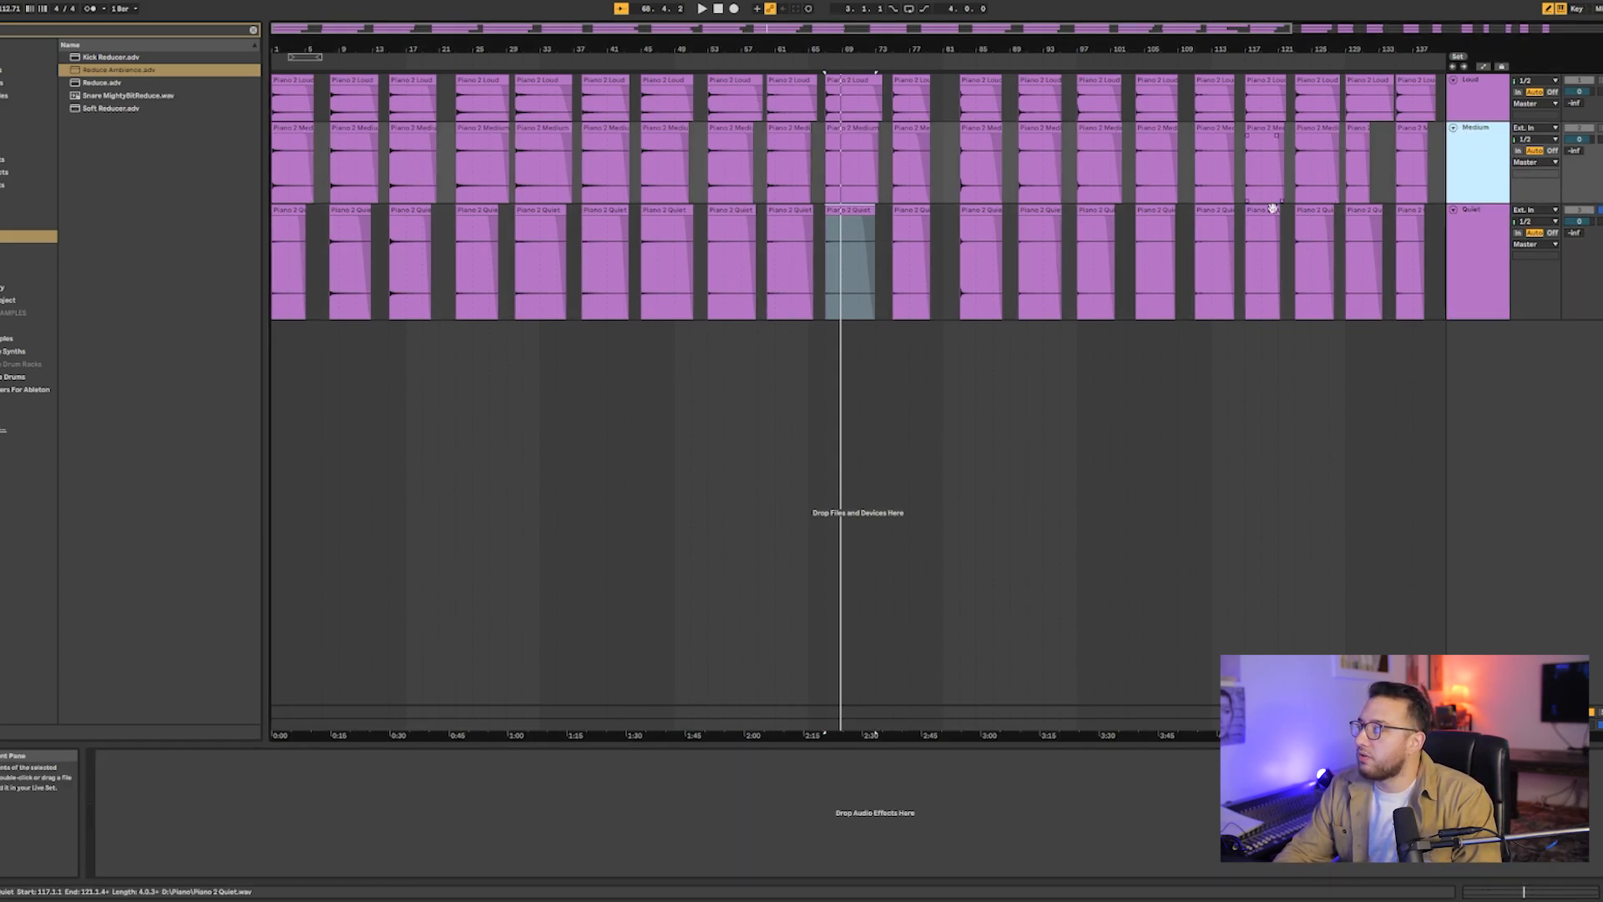
{"action": "left_click", "coordinate": [1477, 259]}
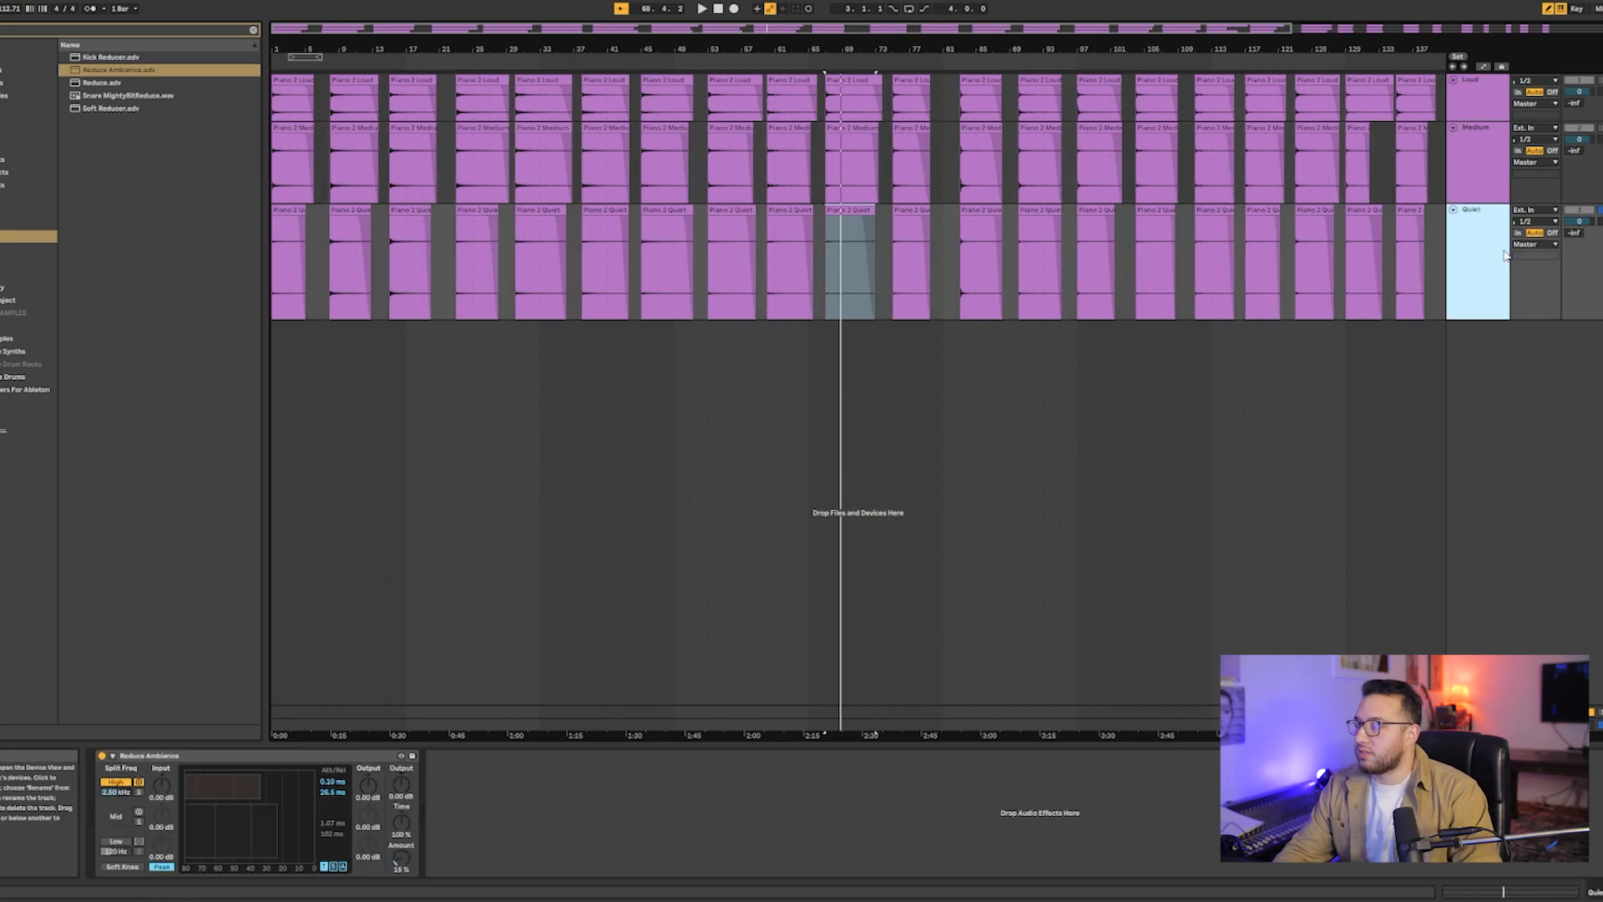
{"action": "left_click", "coordinate": [178, 755]}
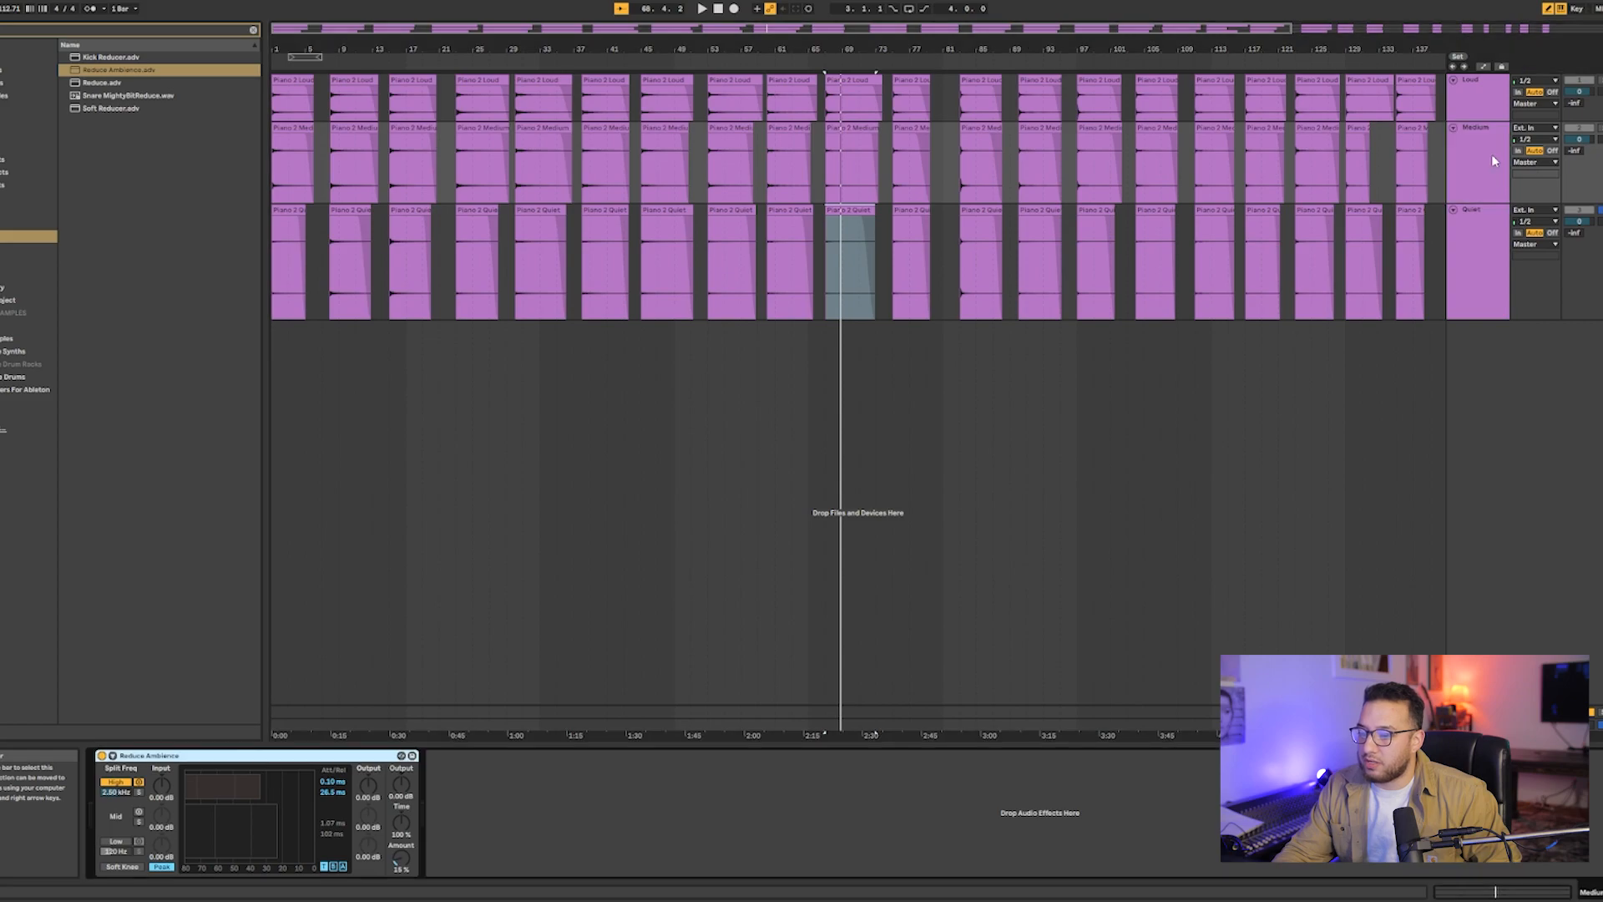
- Freeze and flatten the Loud, Medium and Quiet tracks to render the effect into their clips
{"action": "left_click", "coordinate": [1486, 111]}
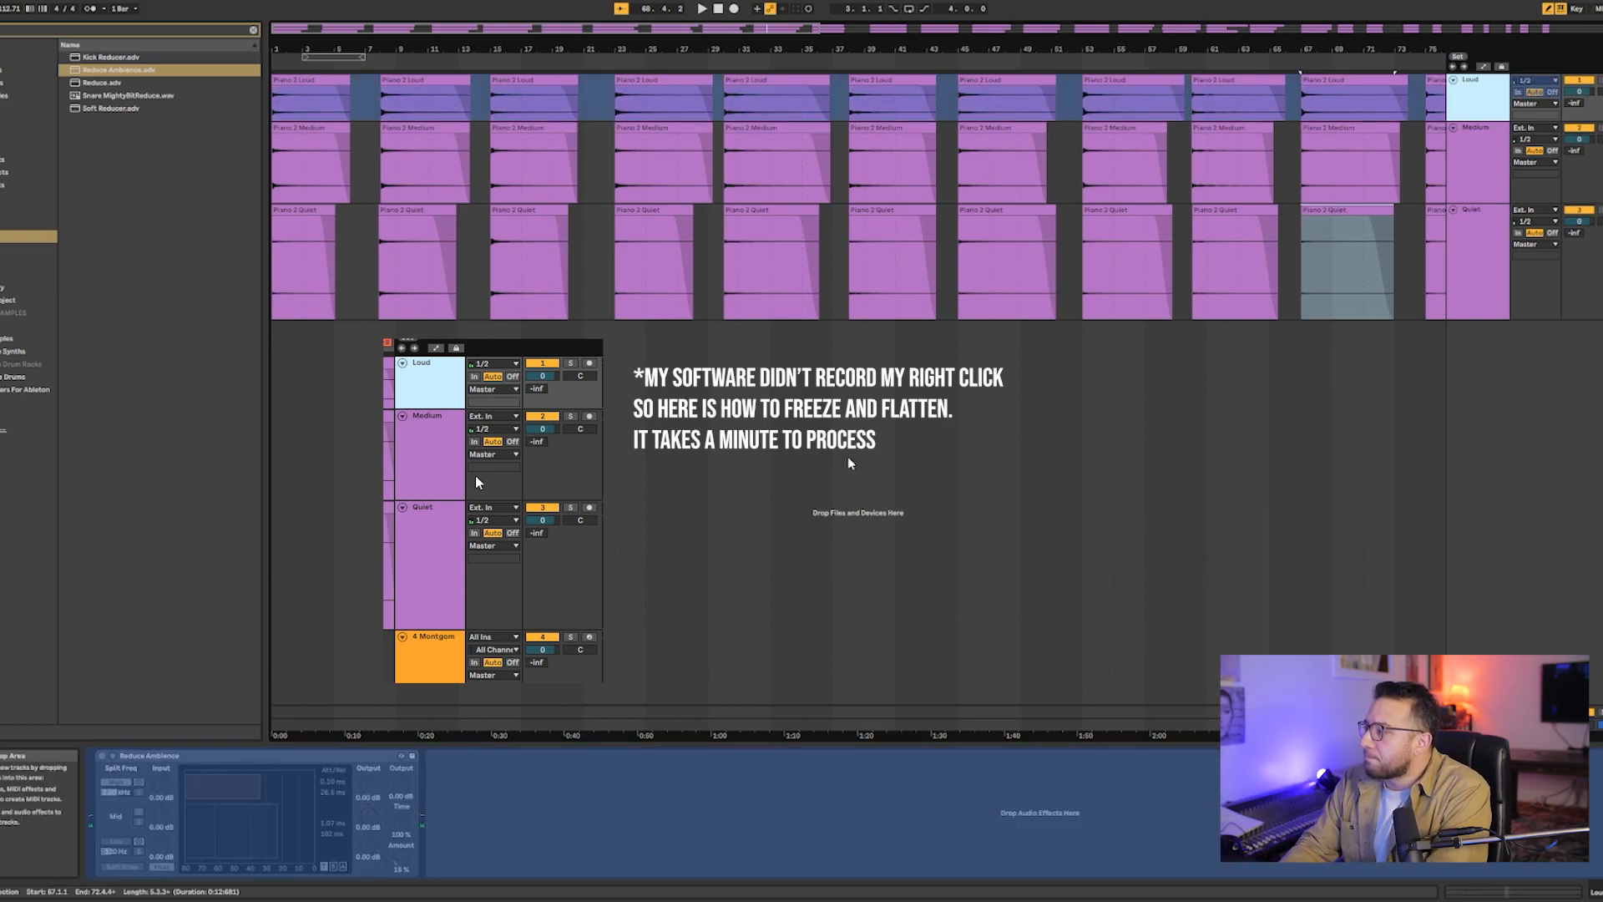
{"action": "left_click", "coordinate": [1483, 165]}
{"action": "left_click", "coordinate": [1485, 244]}
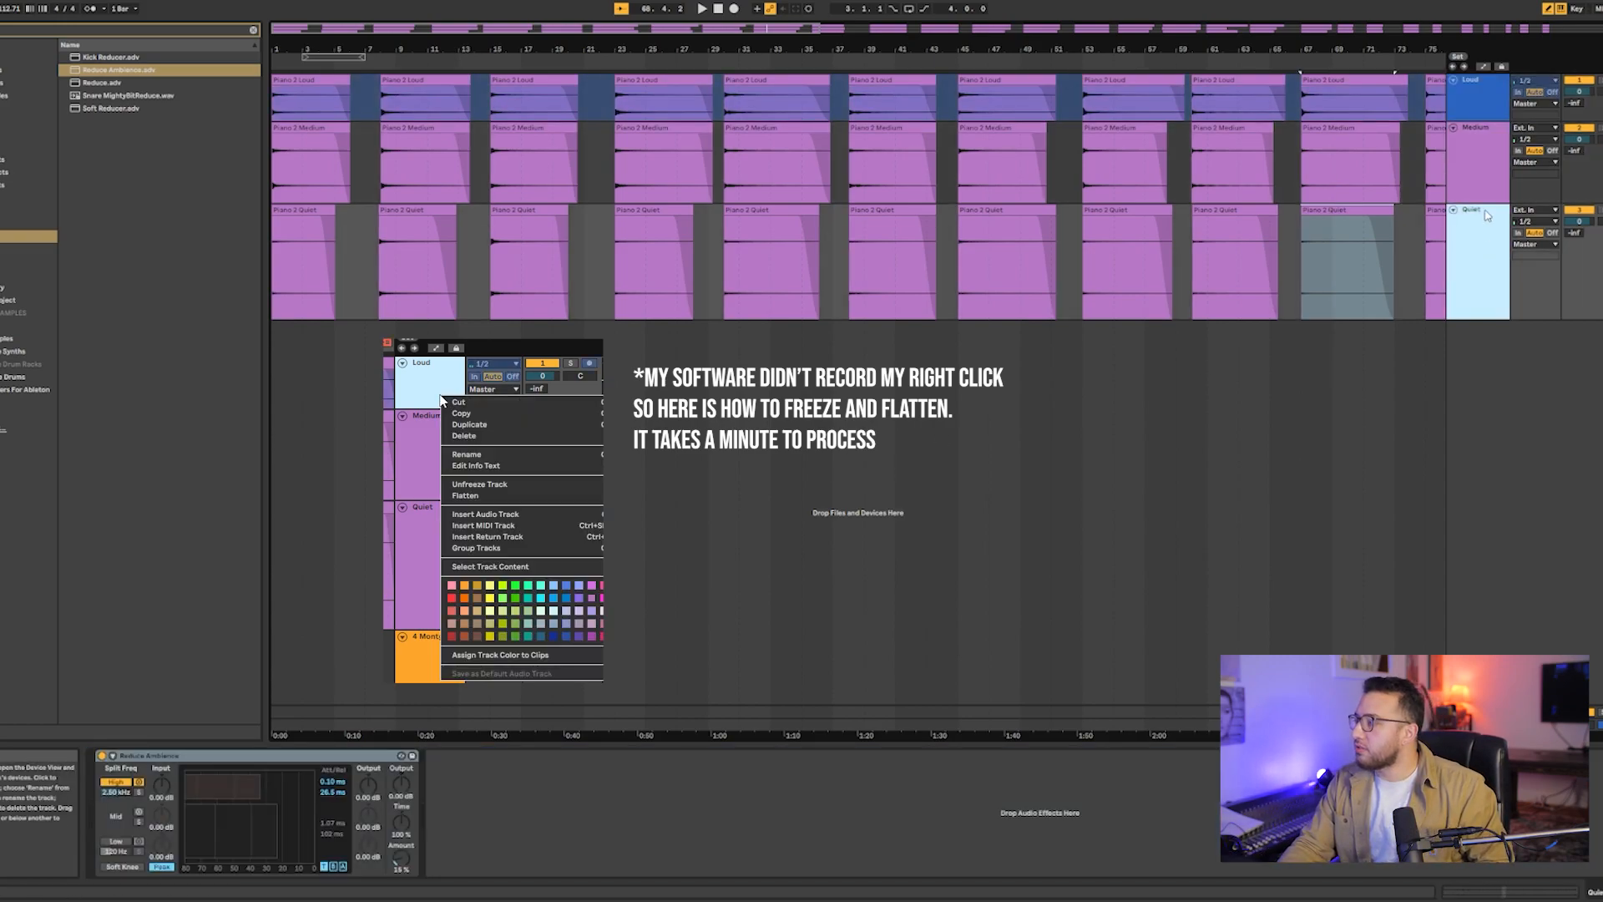
{"action": "left_click", "coordinate": [1477, 177], "text": "shift"}
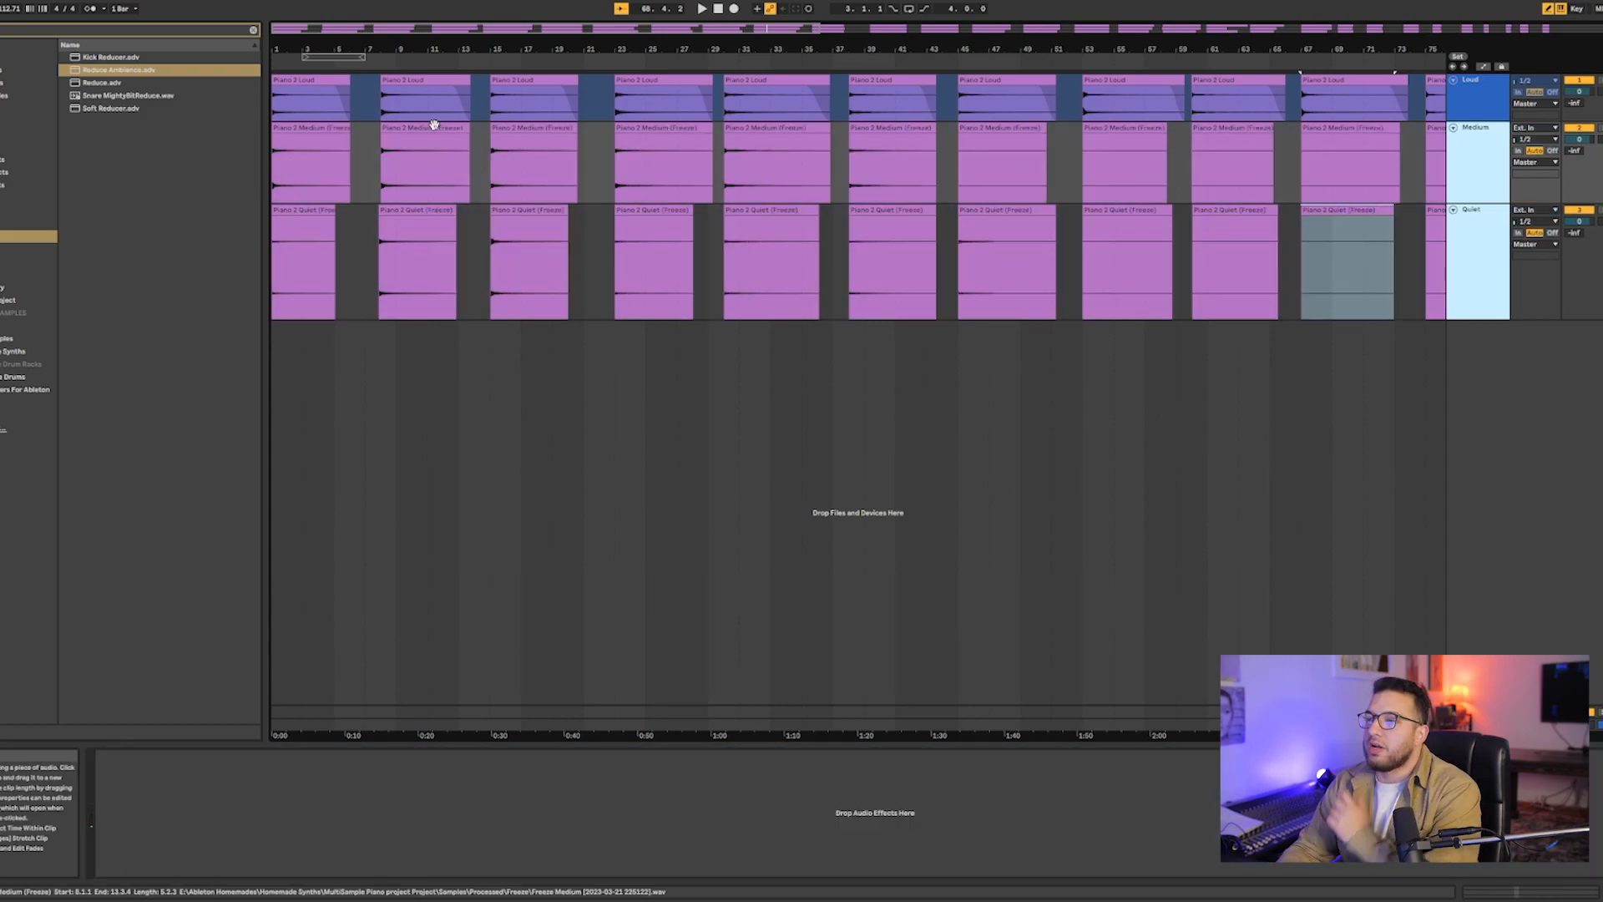
{"action": "left_click", "coordinate": [338, 79]}
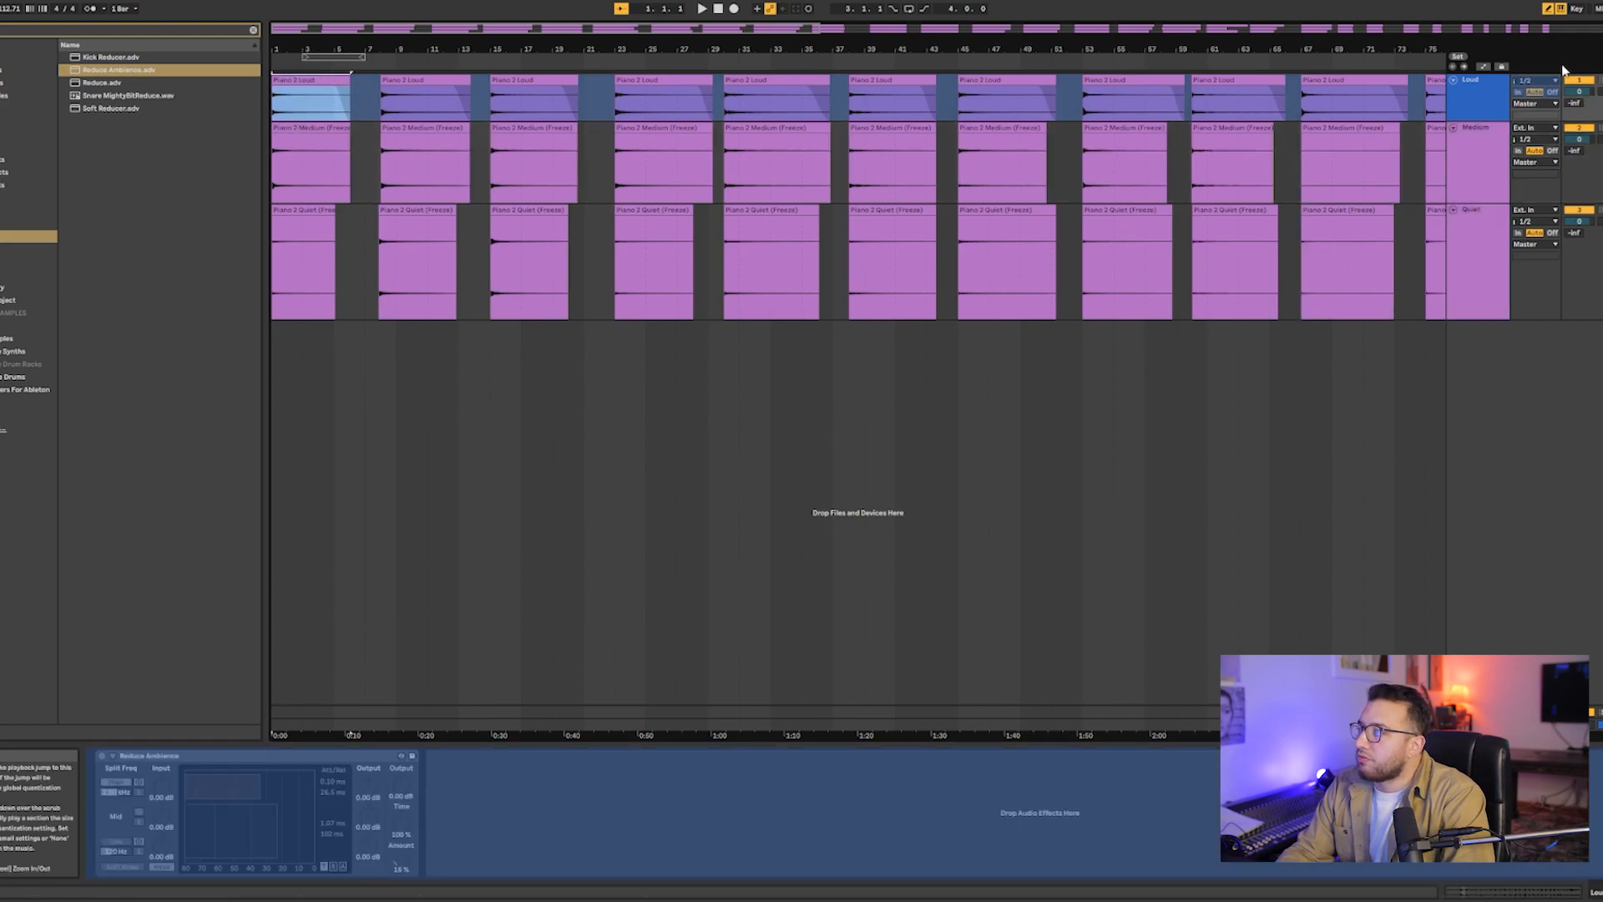
{"action": "left_click", "coordinate": [1496, 99]}
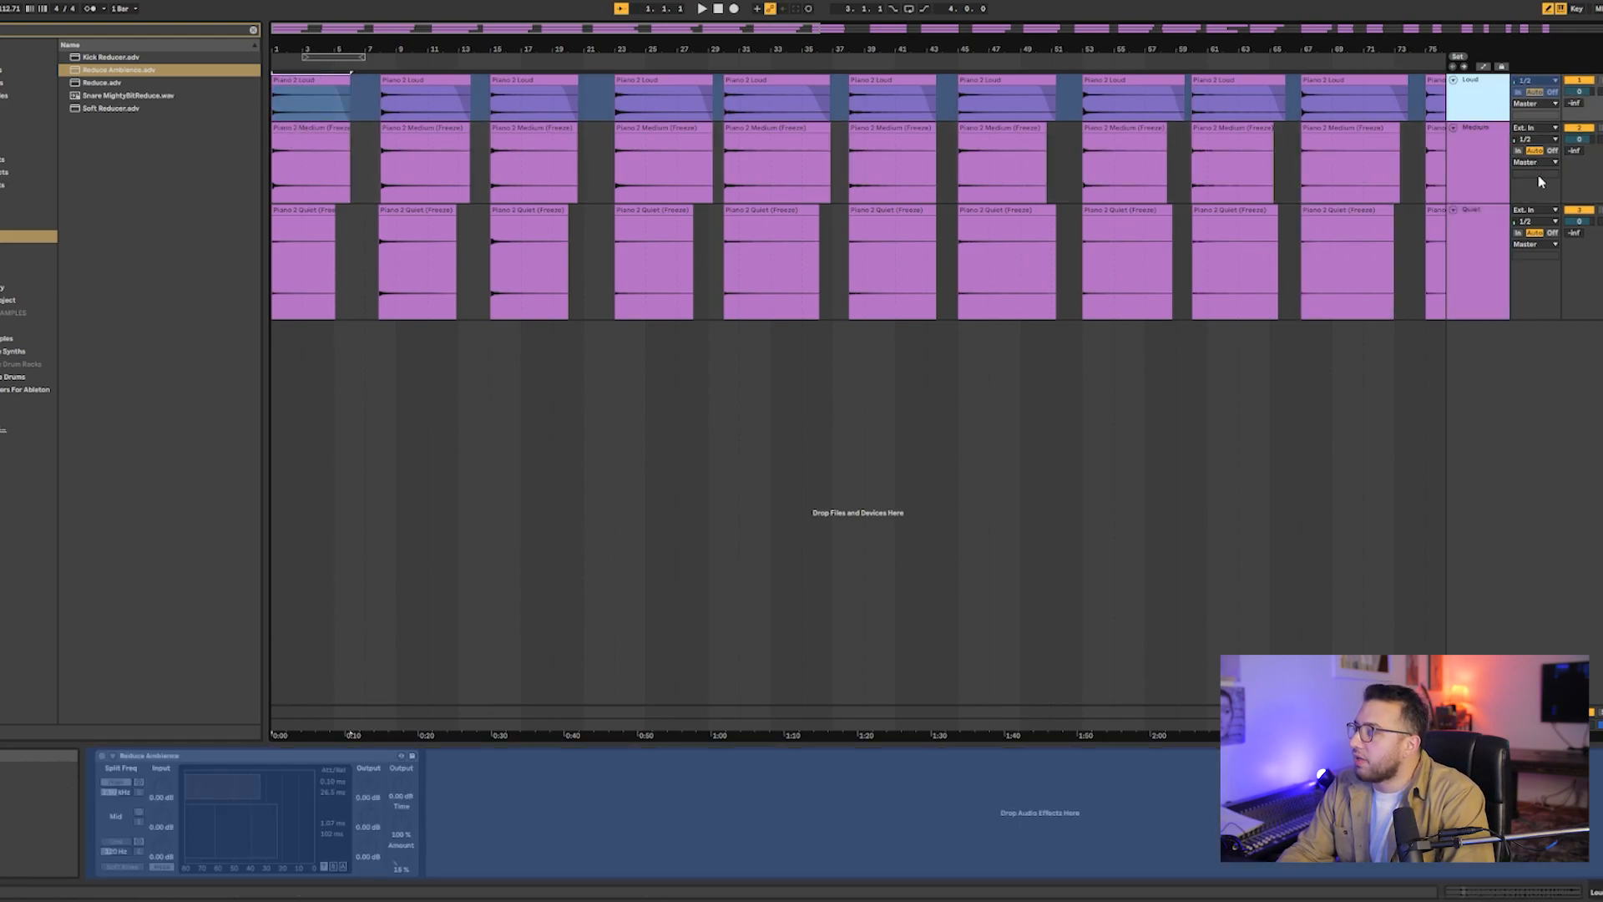
{"action": "left_click", "coordinate": [1513, 168]}
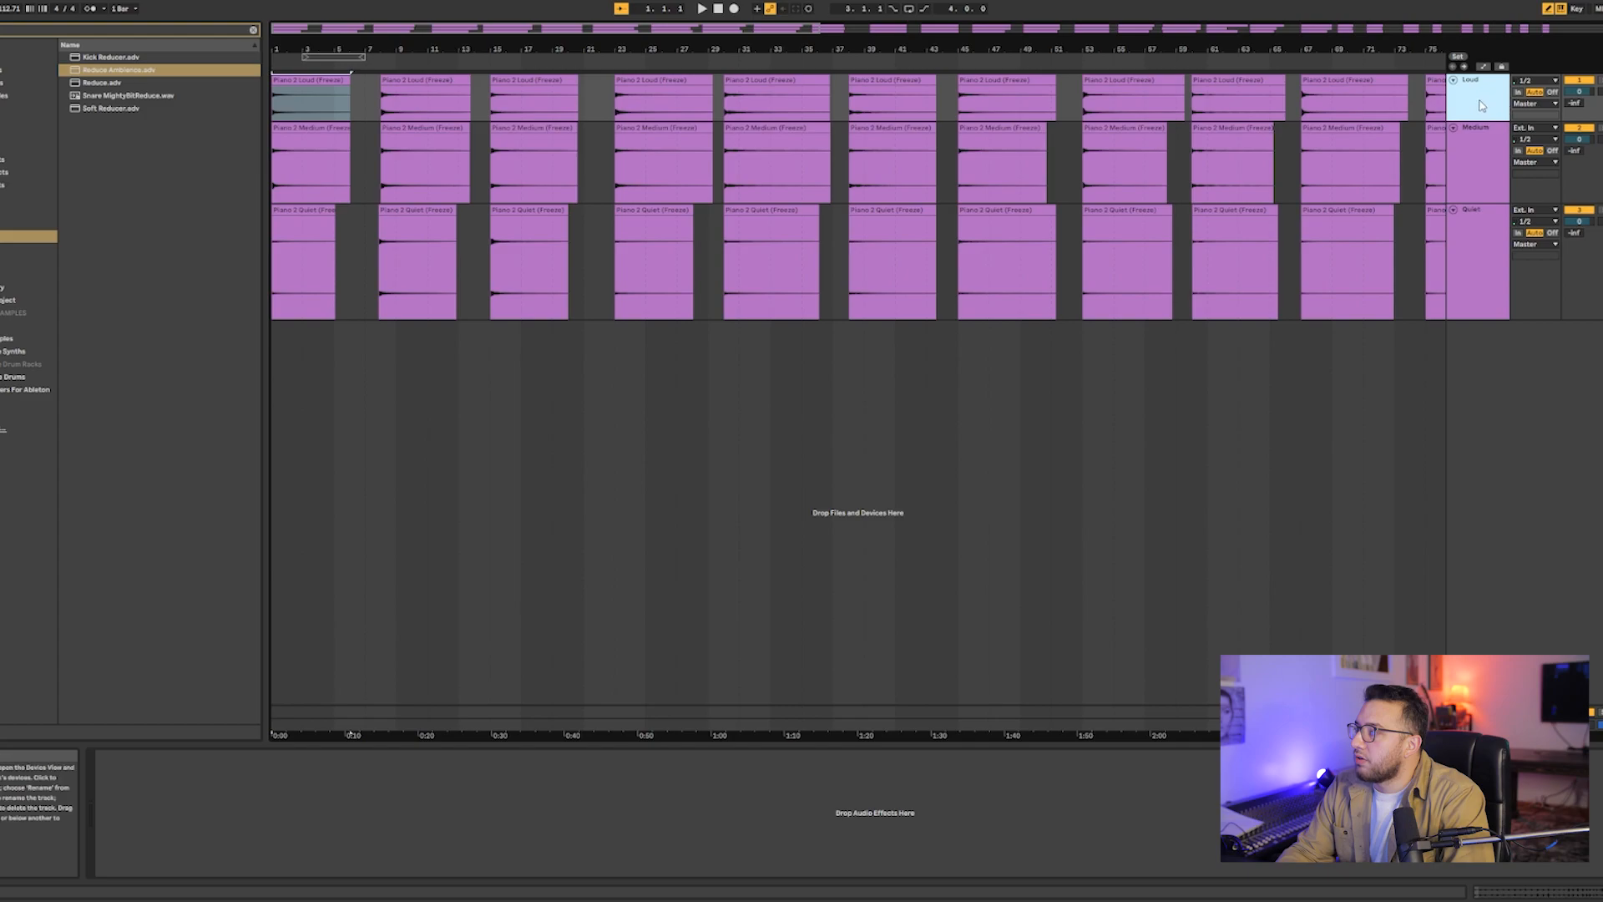
- Solo the Loud track and audition its first flattened clip
{"action": "left_click", "coordinate": [1600, 80]}
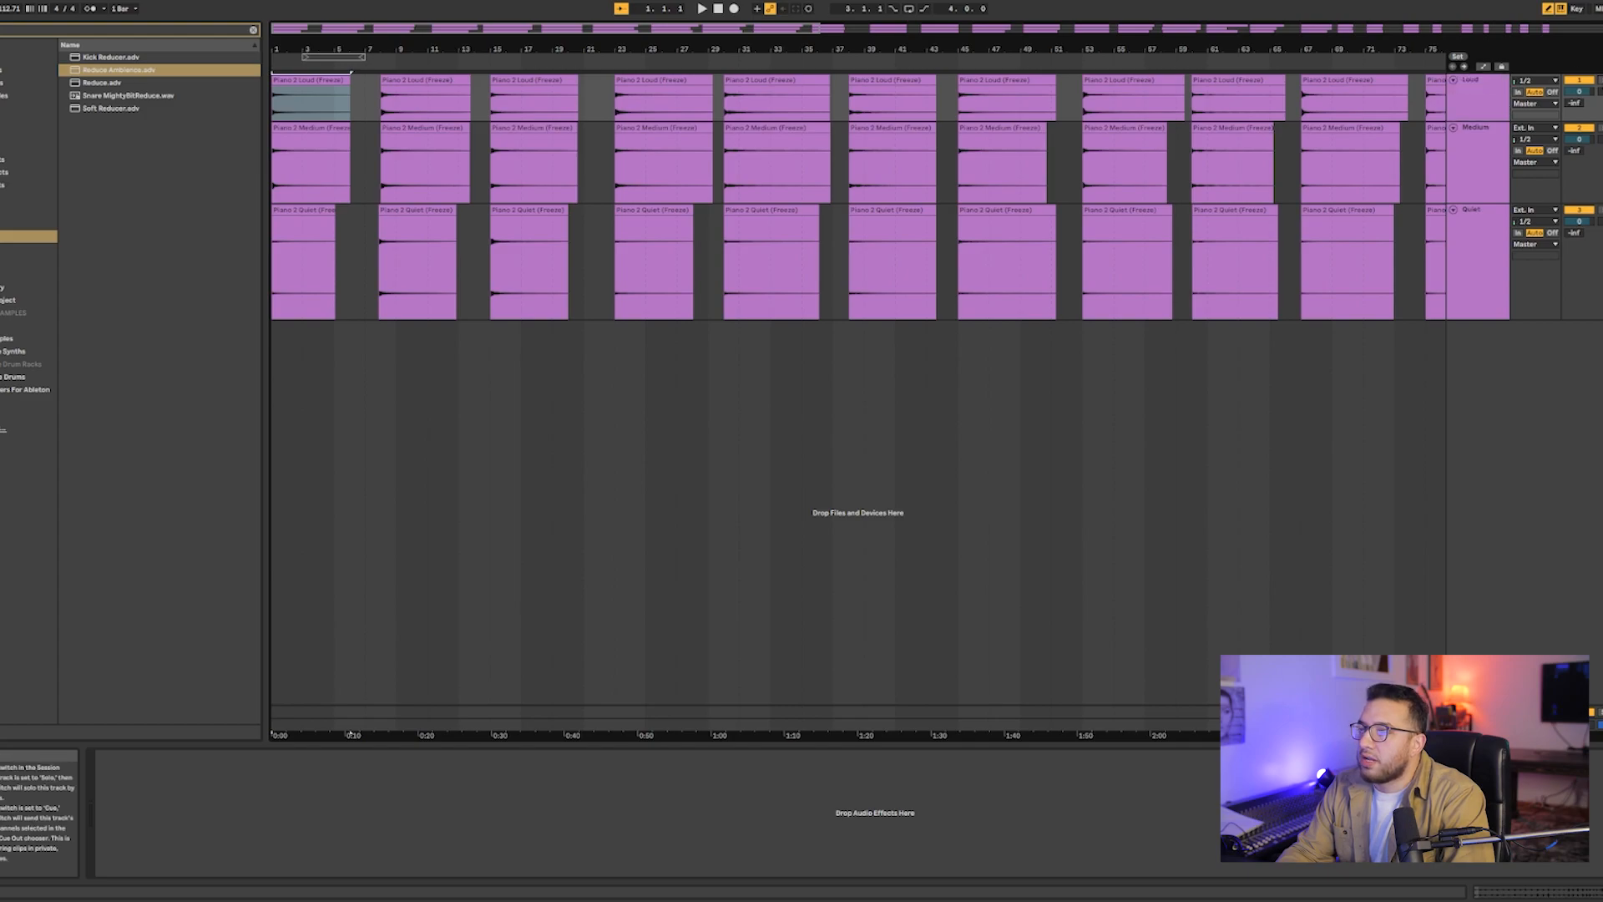
{"action": "left_click", "coordinate": [331, 91]}
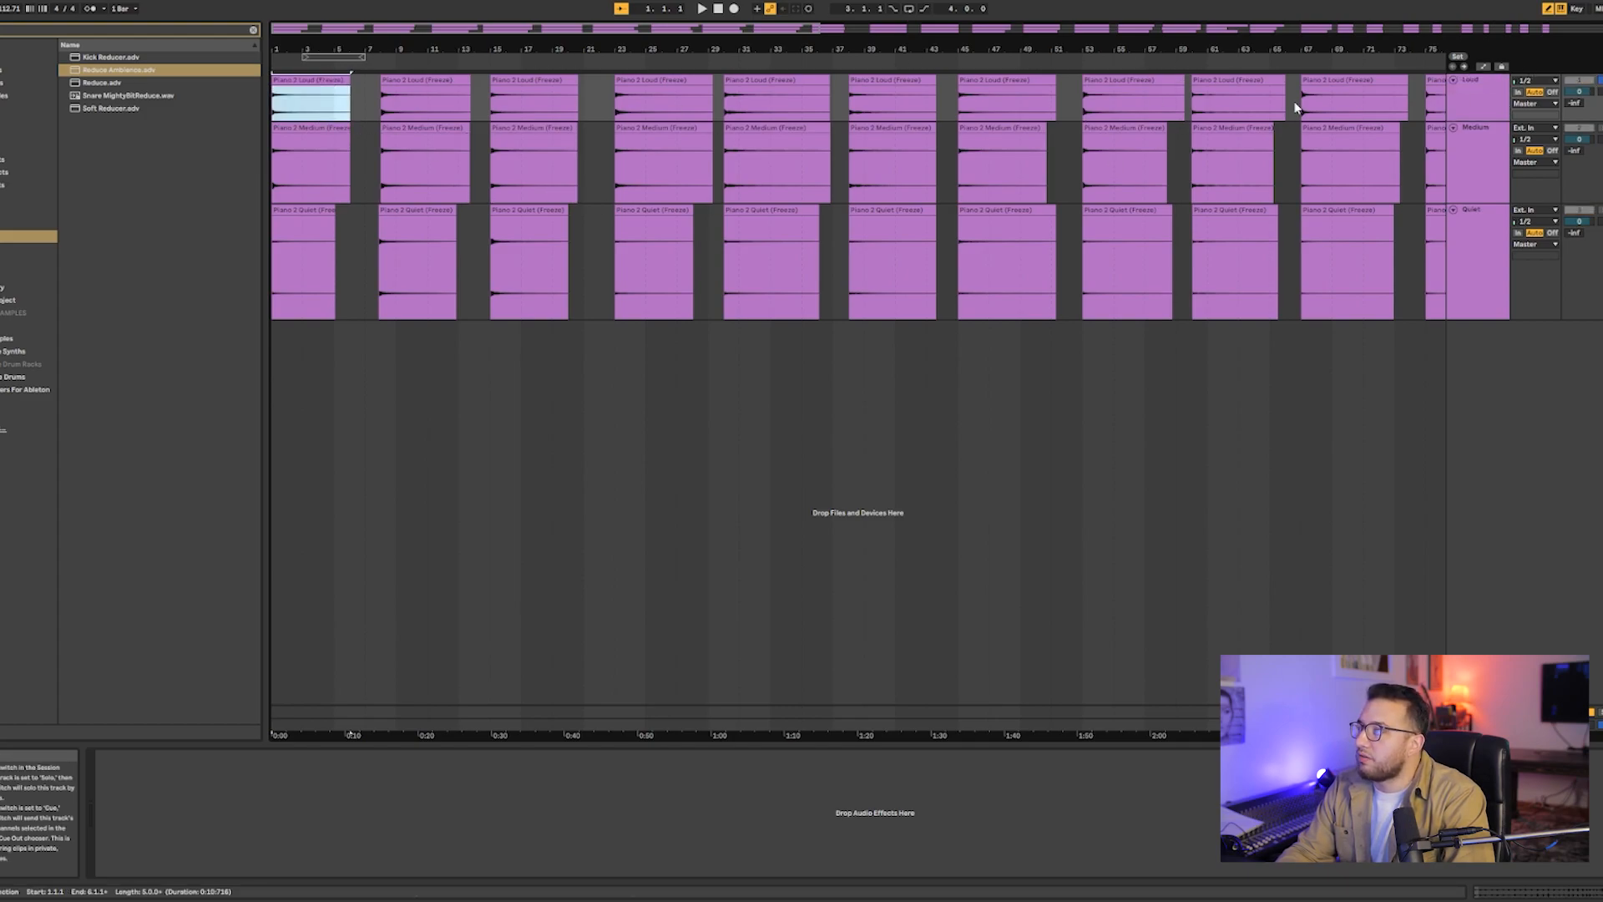
{"action": "key", "text": "space"}
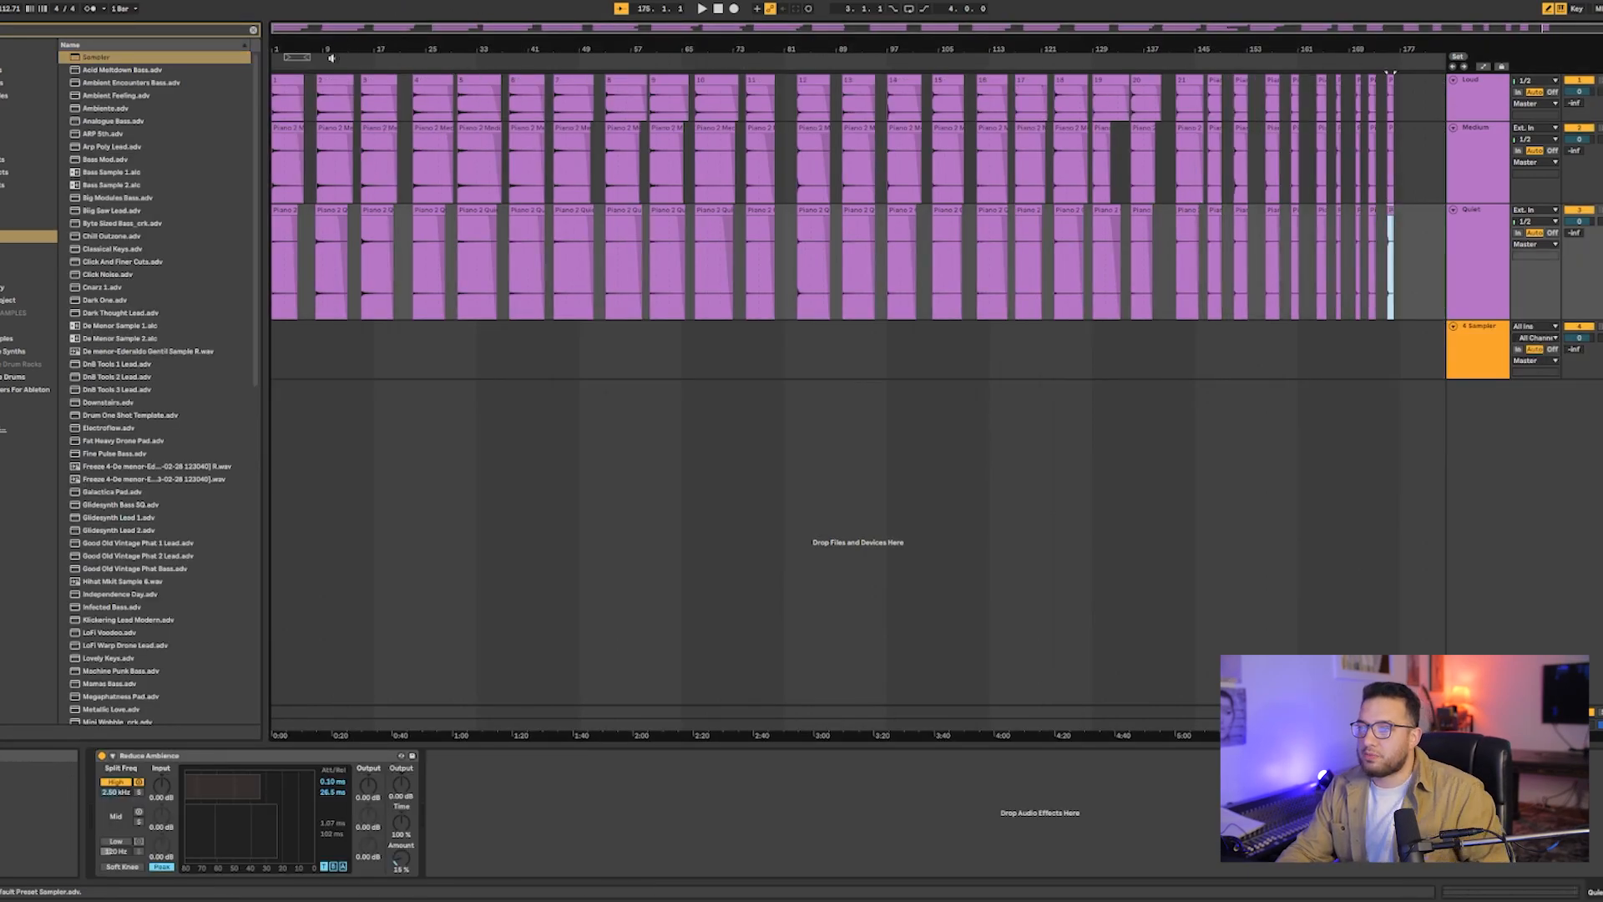
- Load all the Loud, Medium and Quiet clips into the Sampler on track 4 and show its zone editor
{"action": "key", "text": "ctrl+a"}
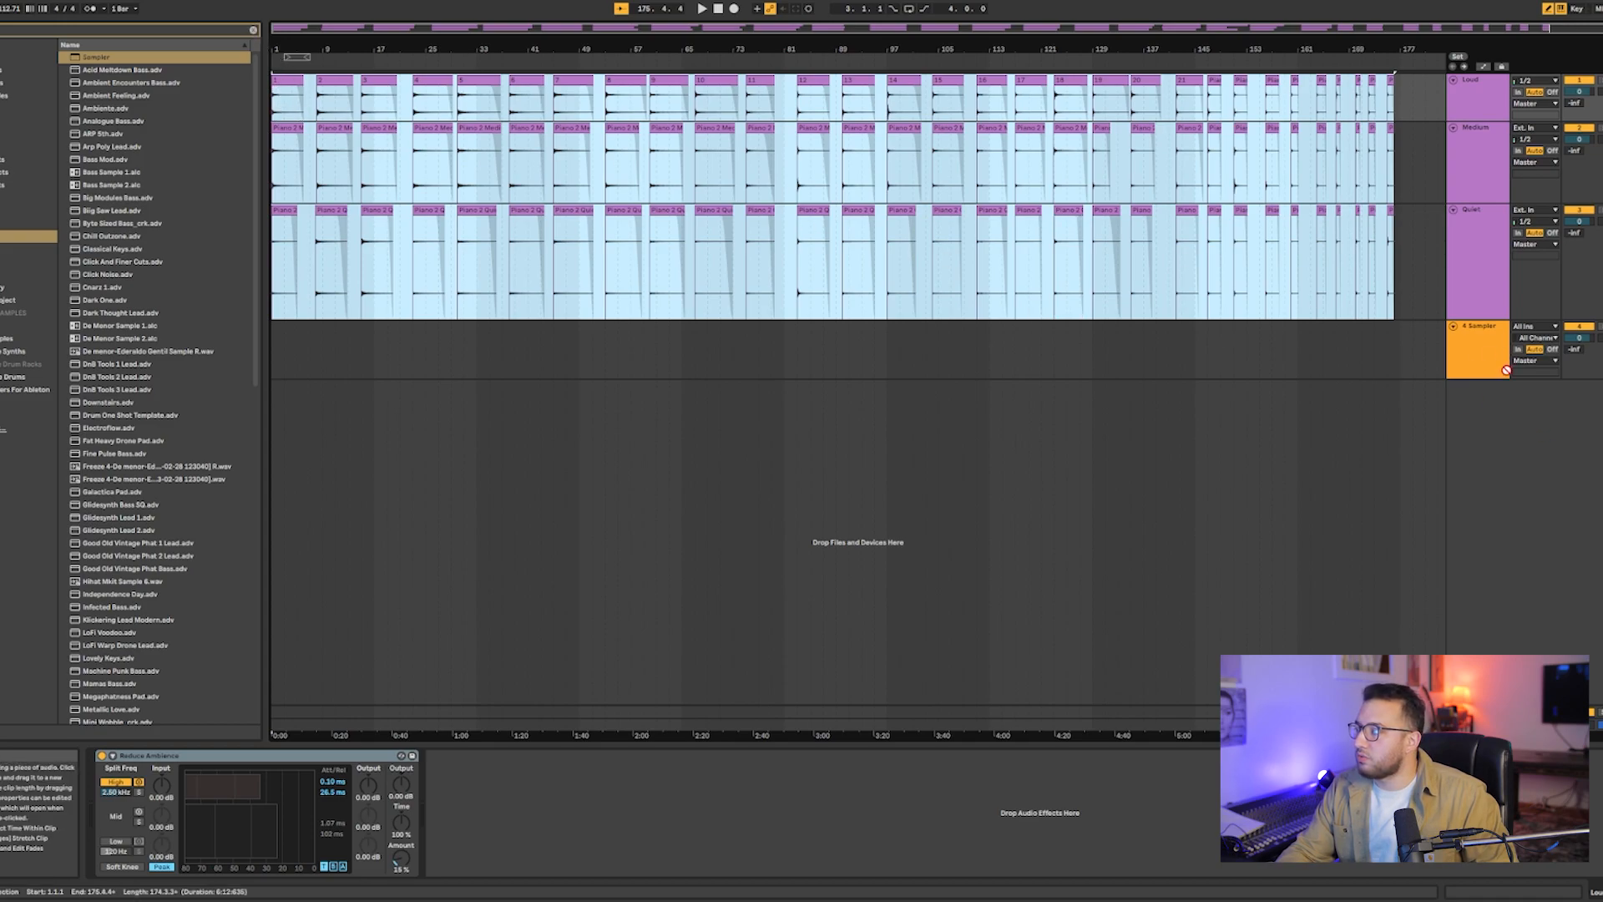
{"action": "left_click", "coordinate": [1483, 352]}
{"action": "left_click_drag", "start_coordinate": [1484, 352], "coordinate": [1481, 353]}
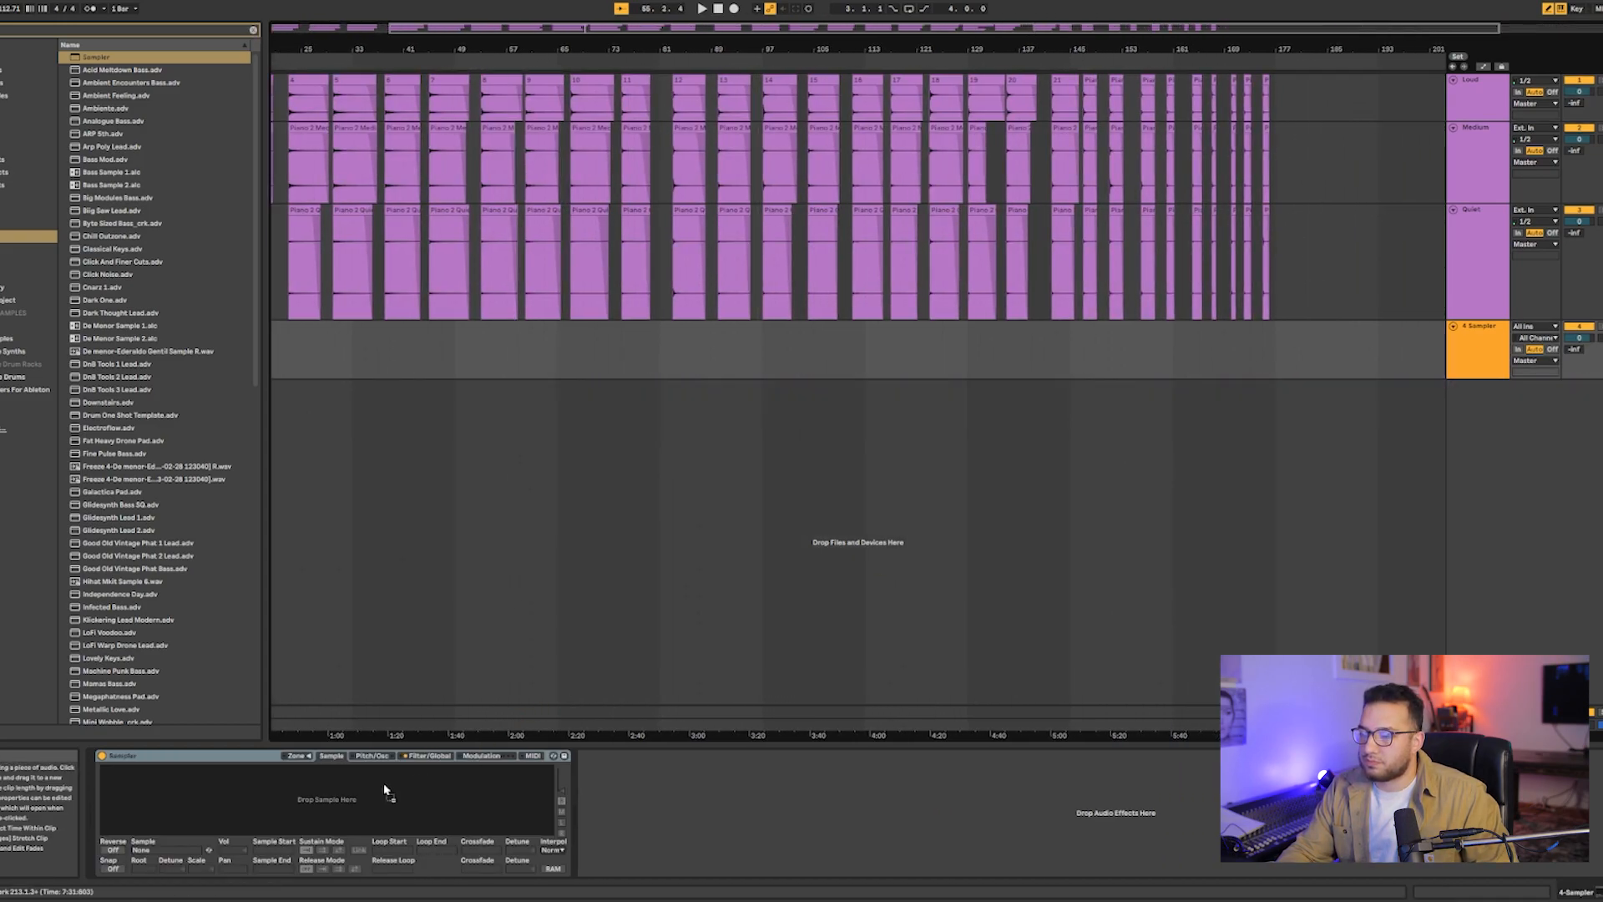
{"action": "left_click", "coordinate": [299, 755]}
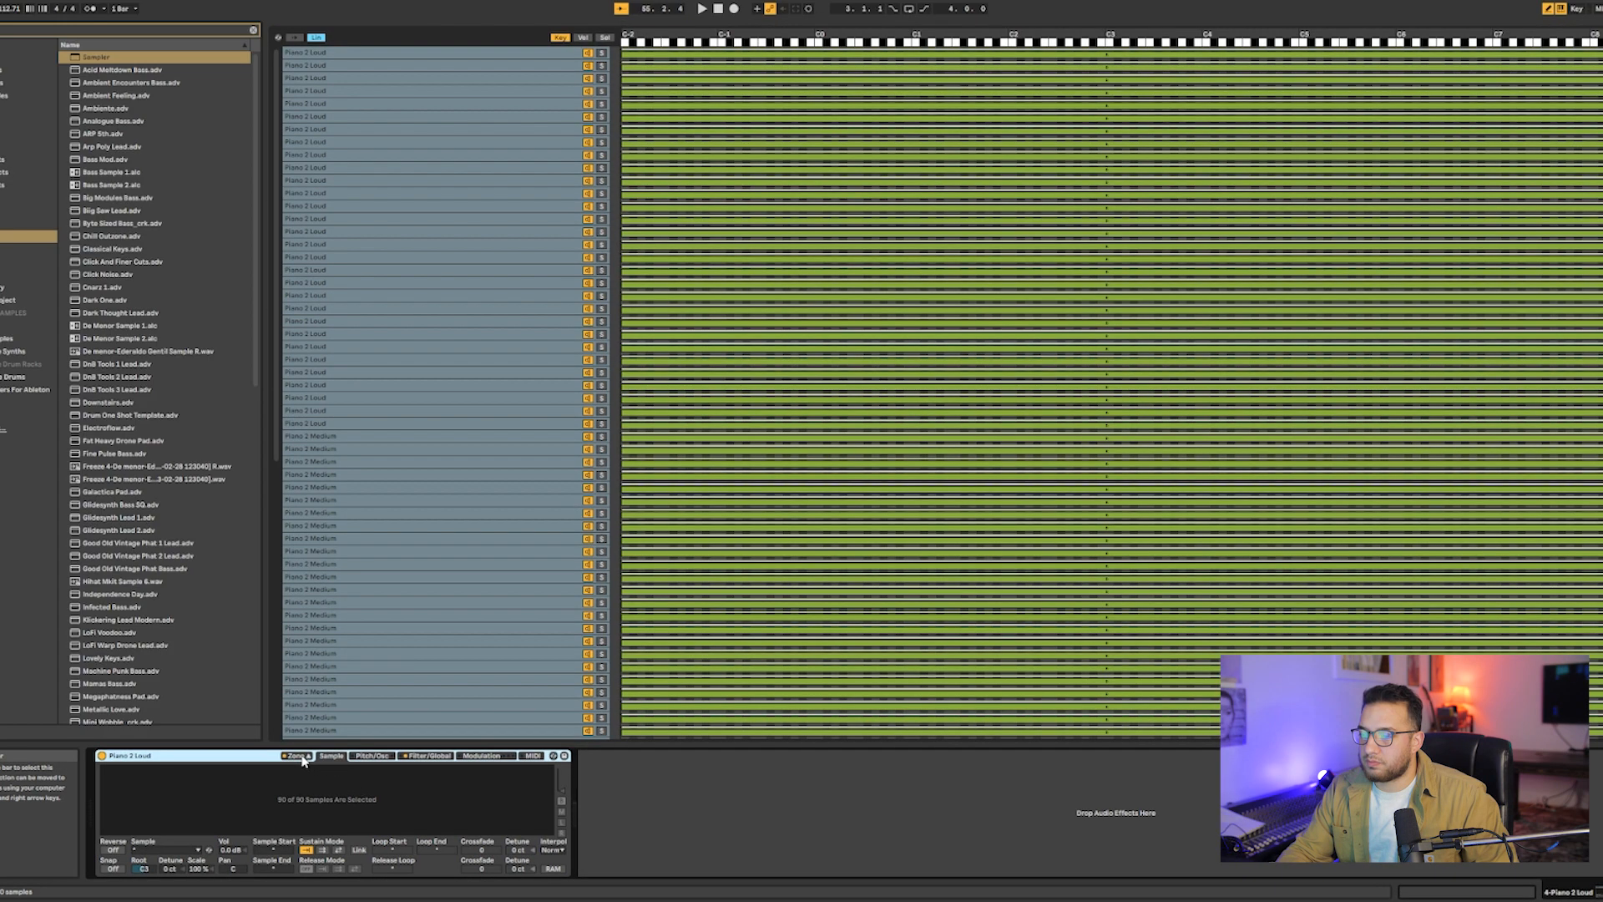
{"action": "left_click", "coordinate": [301, 757]}
{"action": "left_click", "coordinate": [301, 757]}
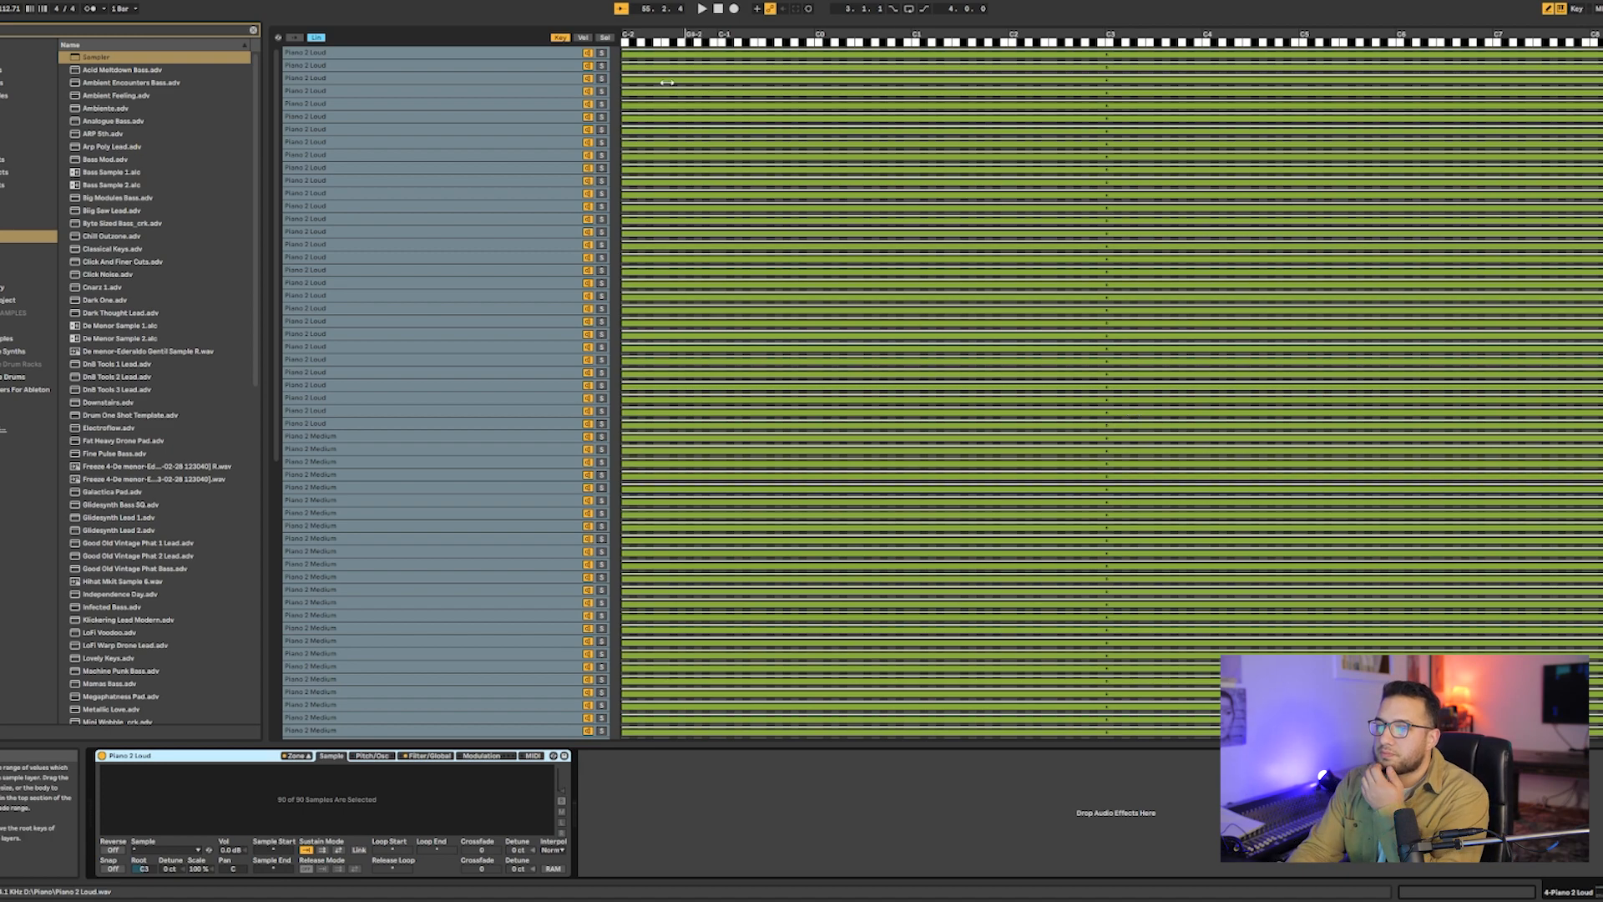
- Select the first Piano 2 Loud sample and review the order of the Loud, Medium and Quiet sample layers
{"action": "left_click", "coordinate": [526, 53]}
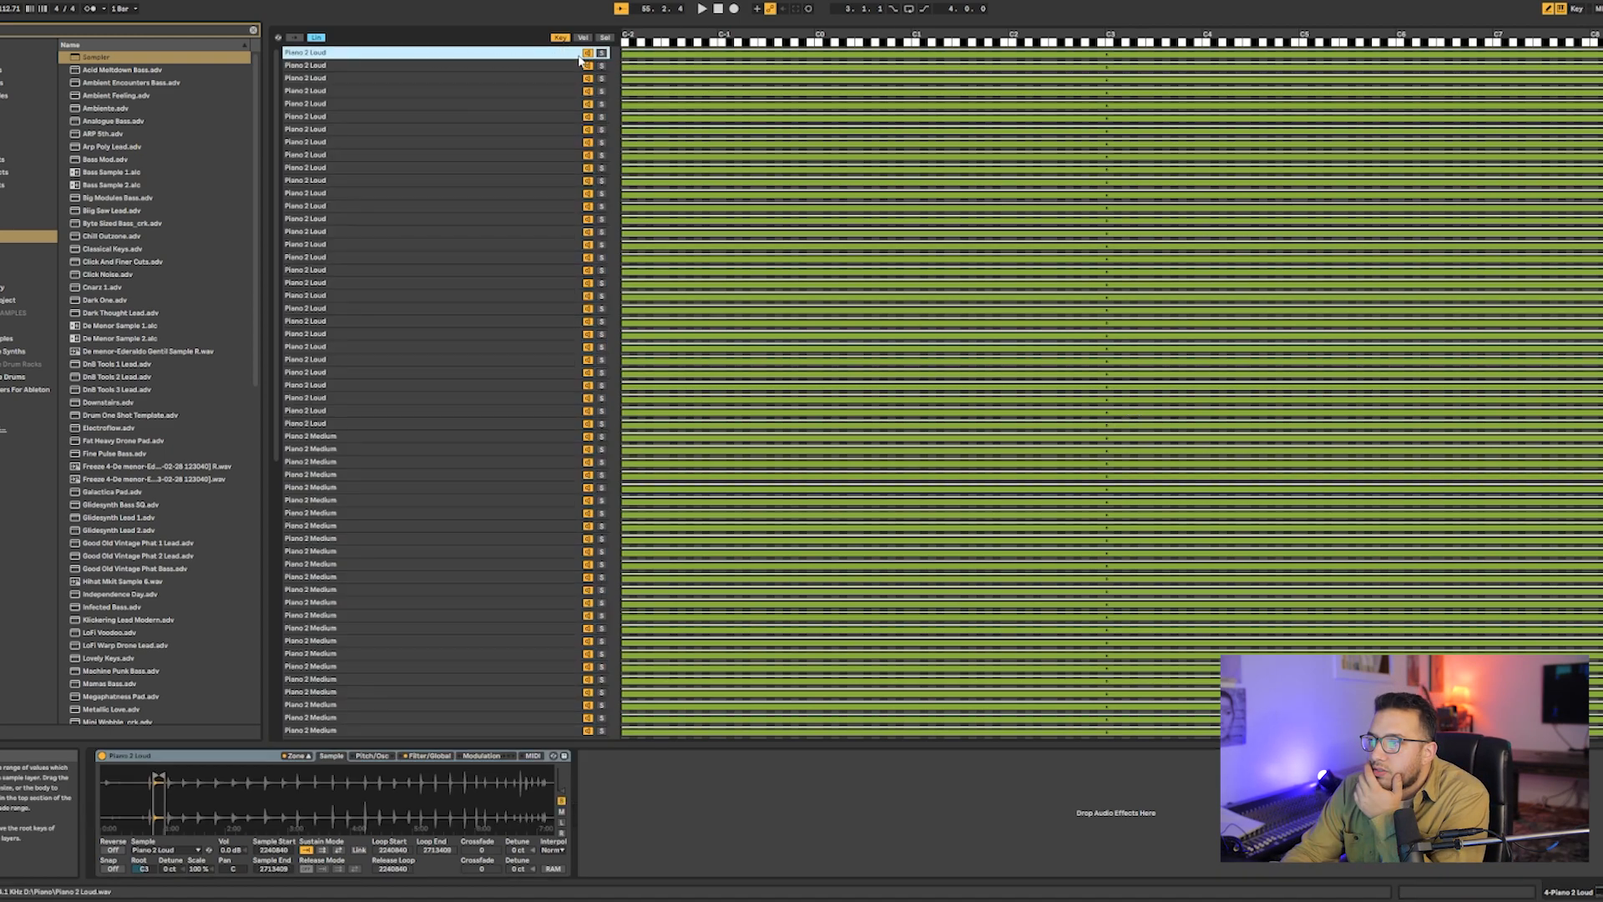
{"action": "scroll", "coordinate": [378, 410], "scroll_direction": "down", "scroll_amount": 10}
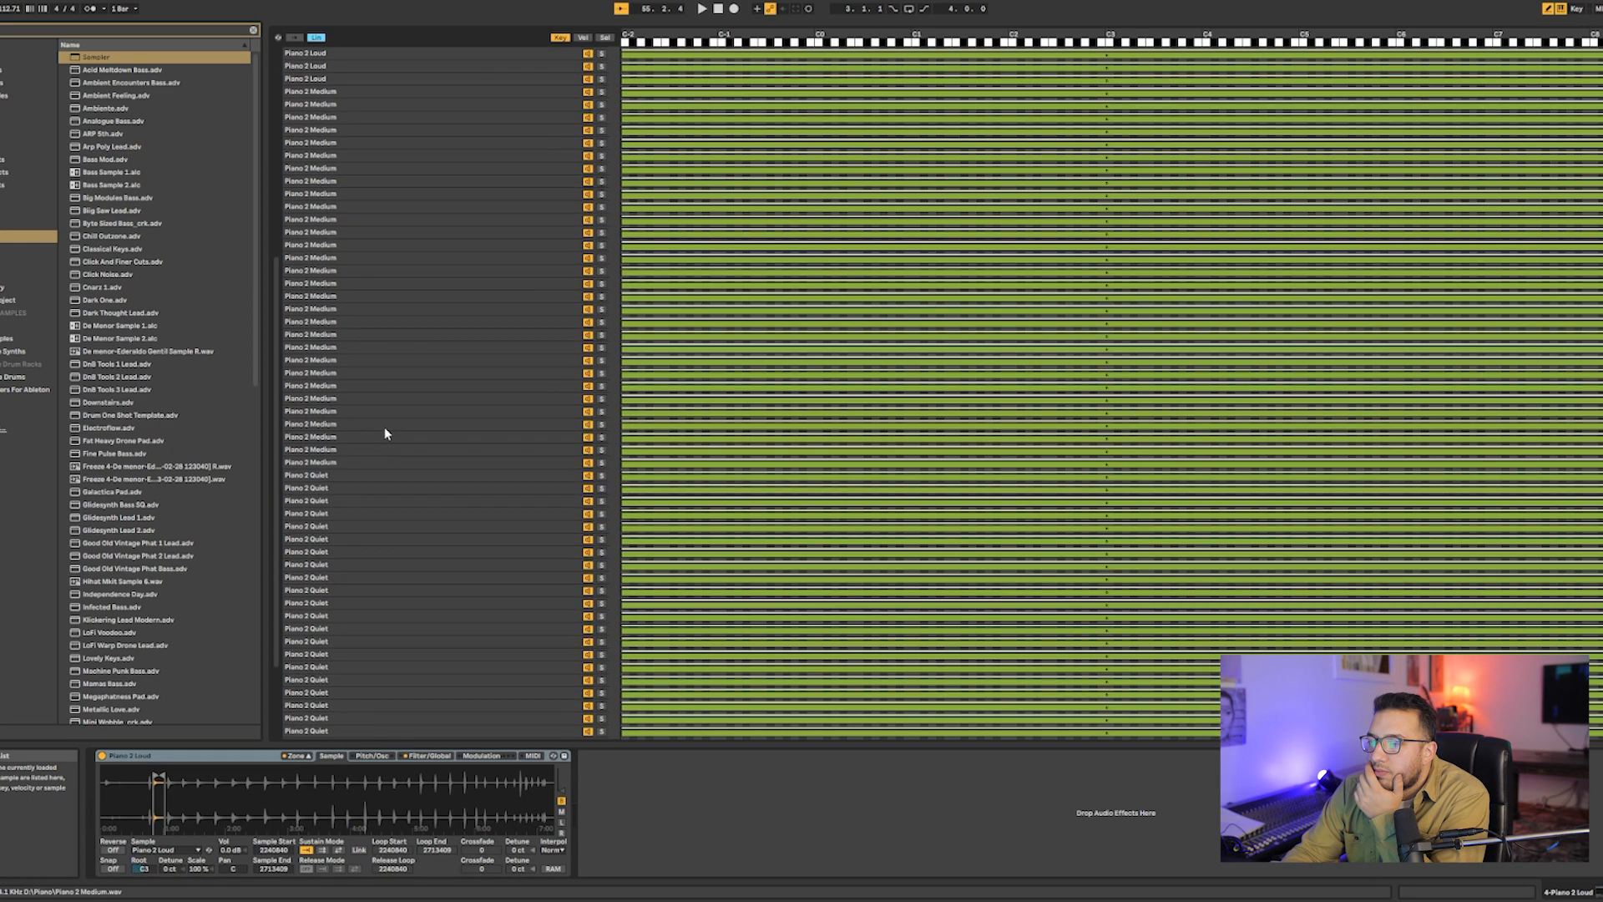
{"action": "scroll", "coordinate": [378, 455], "scroll_direction": "up", "scroll_amount": 10}
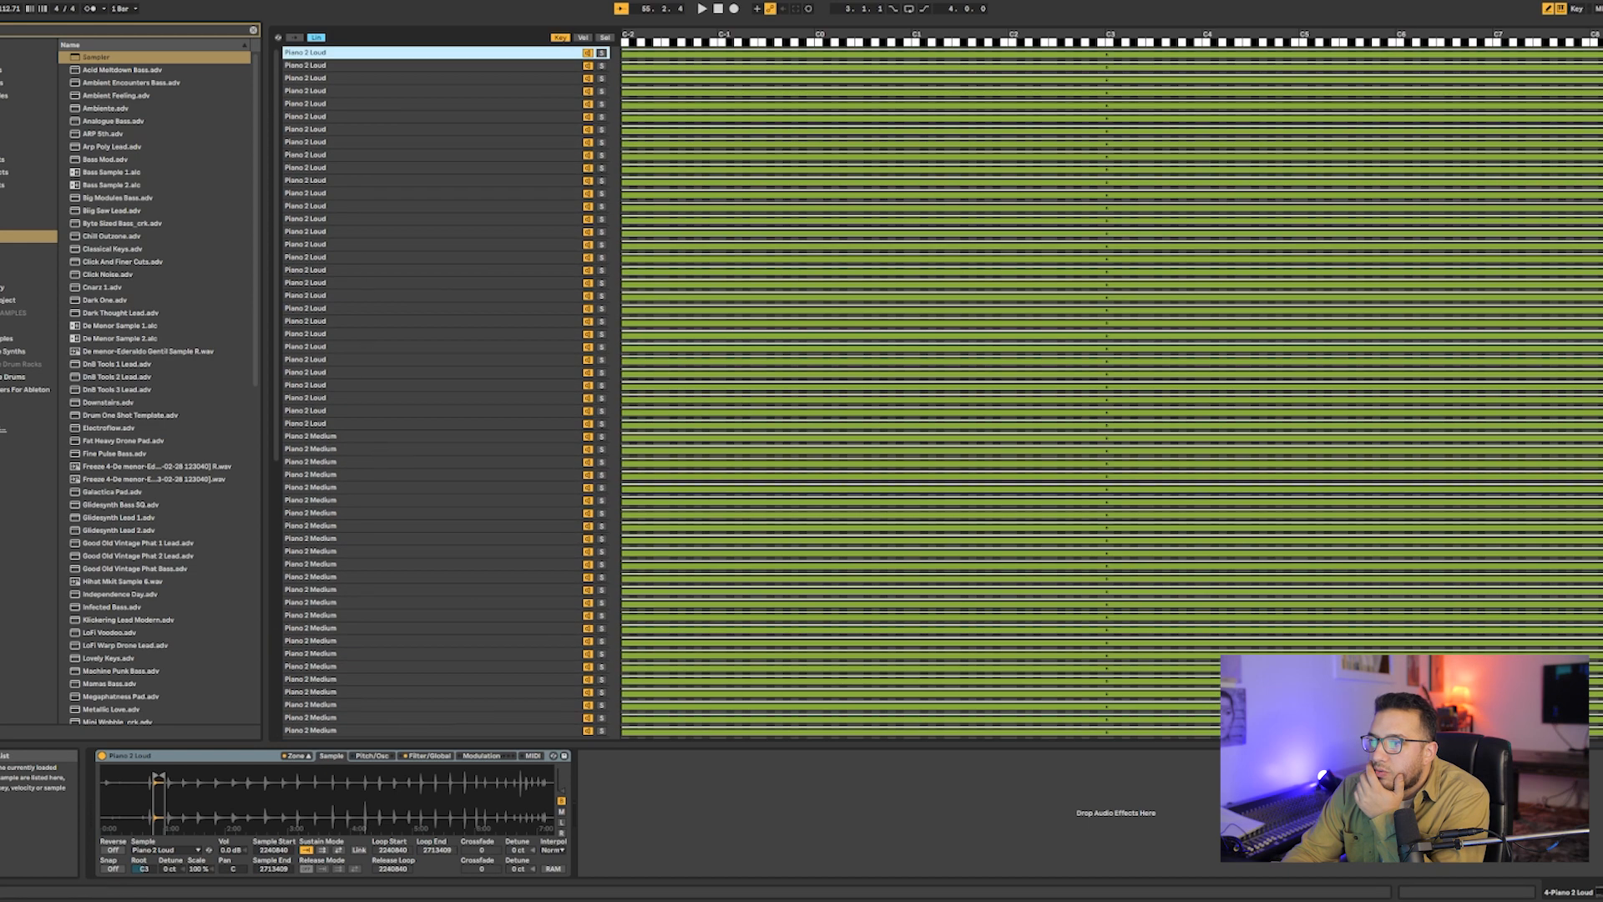
- Rename the Loud, Medium and Quiet samples in the Sampler layer list in sequence from 1 to 90
{"action": "key", "text": "ctrl+r"}
{"action": "type", "text": "1"}
{"action": "key", "text": "Tab"}
{"action": "type", "text": "2"}
{"action": "key", "text": "Tab"}
{"action": "type", "text": "3"}
{"action": "key", "text": "Tab"}
{"action": "key", "text": "4"}
{"action": "key", "text": "Tab"}
{"action": "key", "text": "5"}
{"action": "key", "text": "Tab"}
{"action": "key", "text": "6"}
{"action": "key", "text": "Tab"}
{"action": "key", "text": "7"}
{"action": "key", "text": "Tab"}
{"action": "key", "text": "8"}
{"action": "key", "text": "Tab"}
{"action": "key", "text": "9"}
{"action": "key", "text": "Tab"}
{"action": "key", "text": "1"}
{"action": "key", "text": "0"}
{"action": "key", "text": "Tab"}
{"action": "key", "text": "1"}
{"action": "key", "text": "1"}
{"action": "key", "text": "Tab"}
{"action": "key", "text": "1"}
{"action": "key", "text": "2"}
{"action": "key", "text": "Tab"}
{"action": "key", "text": "1"}
{"action": "key", "text": "3"}
{"action": "key", "text": "Tab"}
{"action": "key", "text": "1"}
{"action": "key", "text": "4"}
{"action": "key", "text": "Tab"}
{"action": "key", "text": "6"}
{"action": "key", "text": "Tab"}
{"action": "key", "text": "1"}
{"action": "key", "text": "7"}
{"action": "key", "text": "Tab"}
{"action": "key", "text": "1"}
{"action": "key", "text": "8"}
{"action": "key", "text": "Tab"}
{"action": "key", "text": "1"}
{"action": "key", "text": "9"}
{"action": "key", "text": "Tab"}
{"action": "key", "text": "2"}
{"action": "key", "text": "0"}
{"action": "key", "text": "Tab"}
{"action": "type", "text": "21"}
{"action": "key", "text": "Tab"}
{"action": "type", "text": "22"}
{"action": "key", "text": "Tab"}
{"action": "type", "text": "23"}
{"action": "key", "text": "Tab"}
{"action": "type", "text": "24"}
{"action": "double_click", "coordinate": [330, 235]}
{"action": "type", "text": "16"}
{"action": "key", "text": "Tab"}
{"action": "key", "text": "Tab"}
{"action": "key", "text": "Tab"}
{"action": "key", "text": "Tab"}
{"action": "key", "text": "Tab"}
{"action": "key", "text": "Tab"}
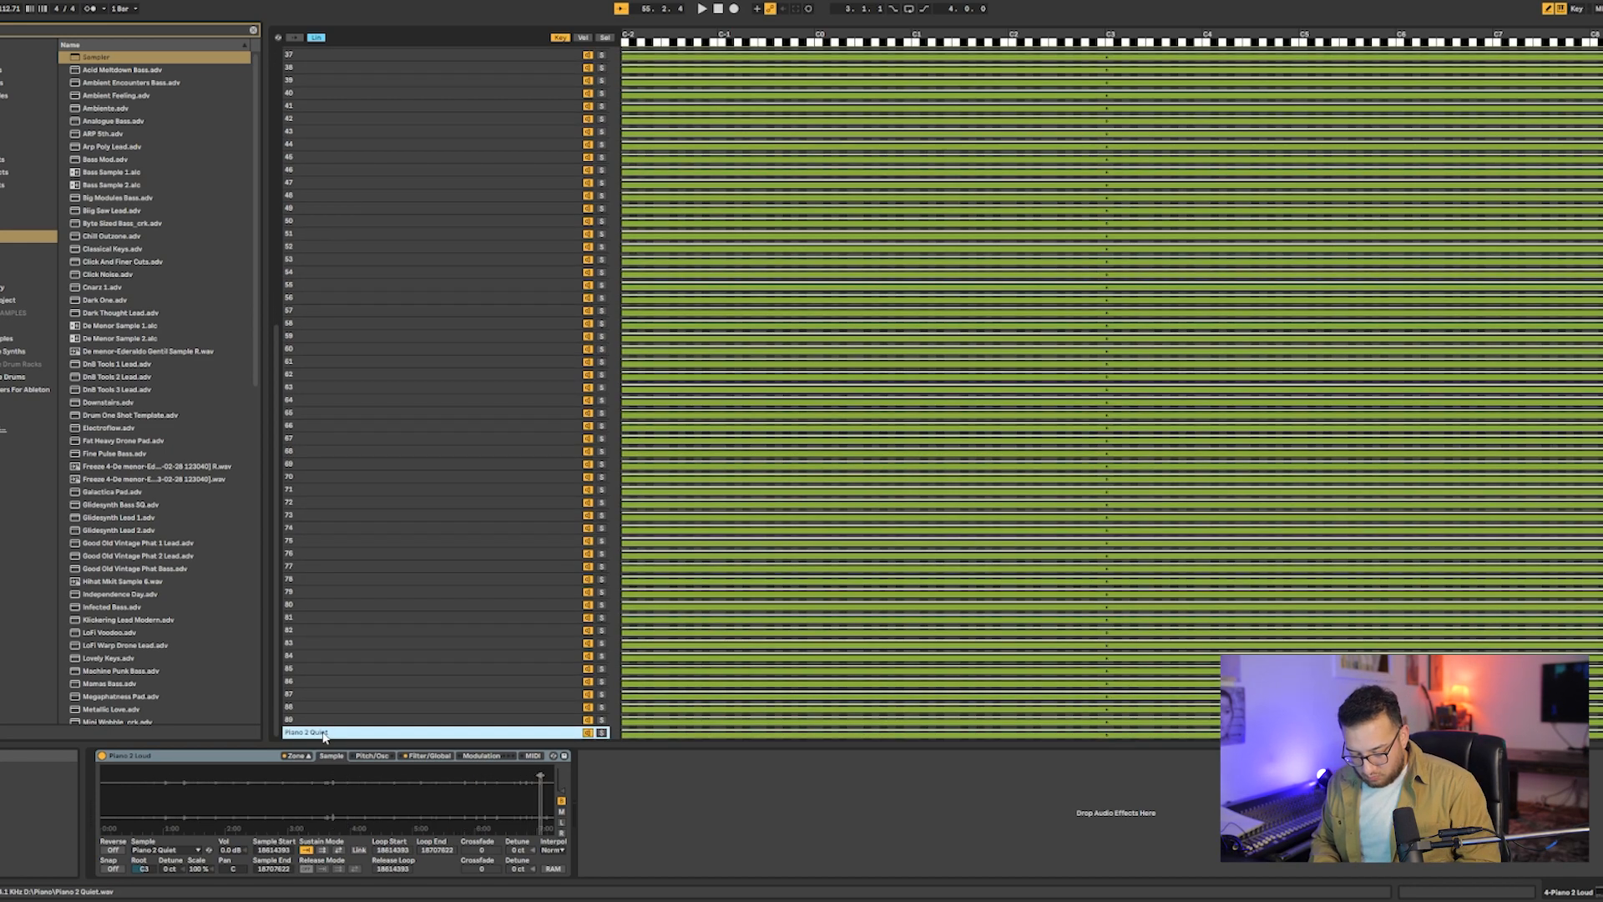
{"action": "type", "text": "90"}
{"action": "left_click", "coordinate": [407, 603]}
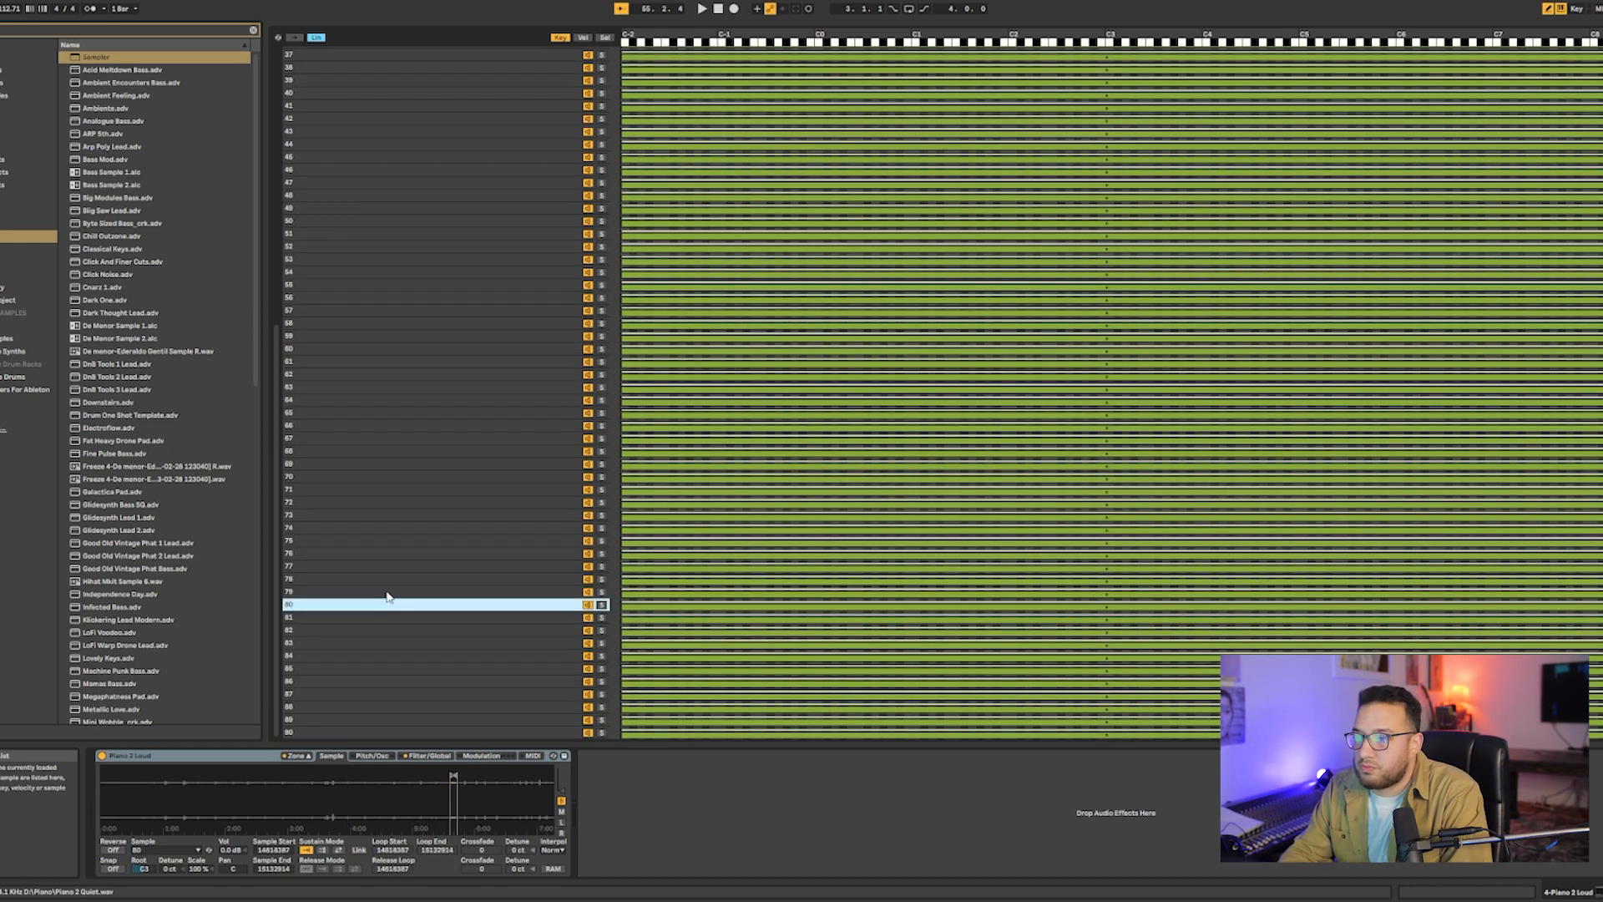
- Review the renumbered sample layers and the key zone of sample 1
{"action": "scroll", "coordinate": [386, 596], "scroll_direction": "up", "scroll_amount": 10}
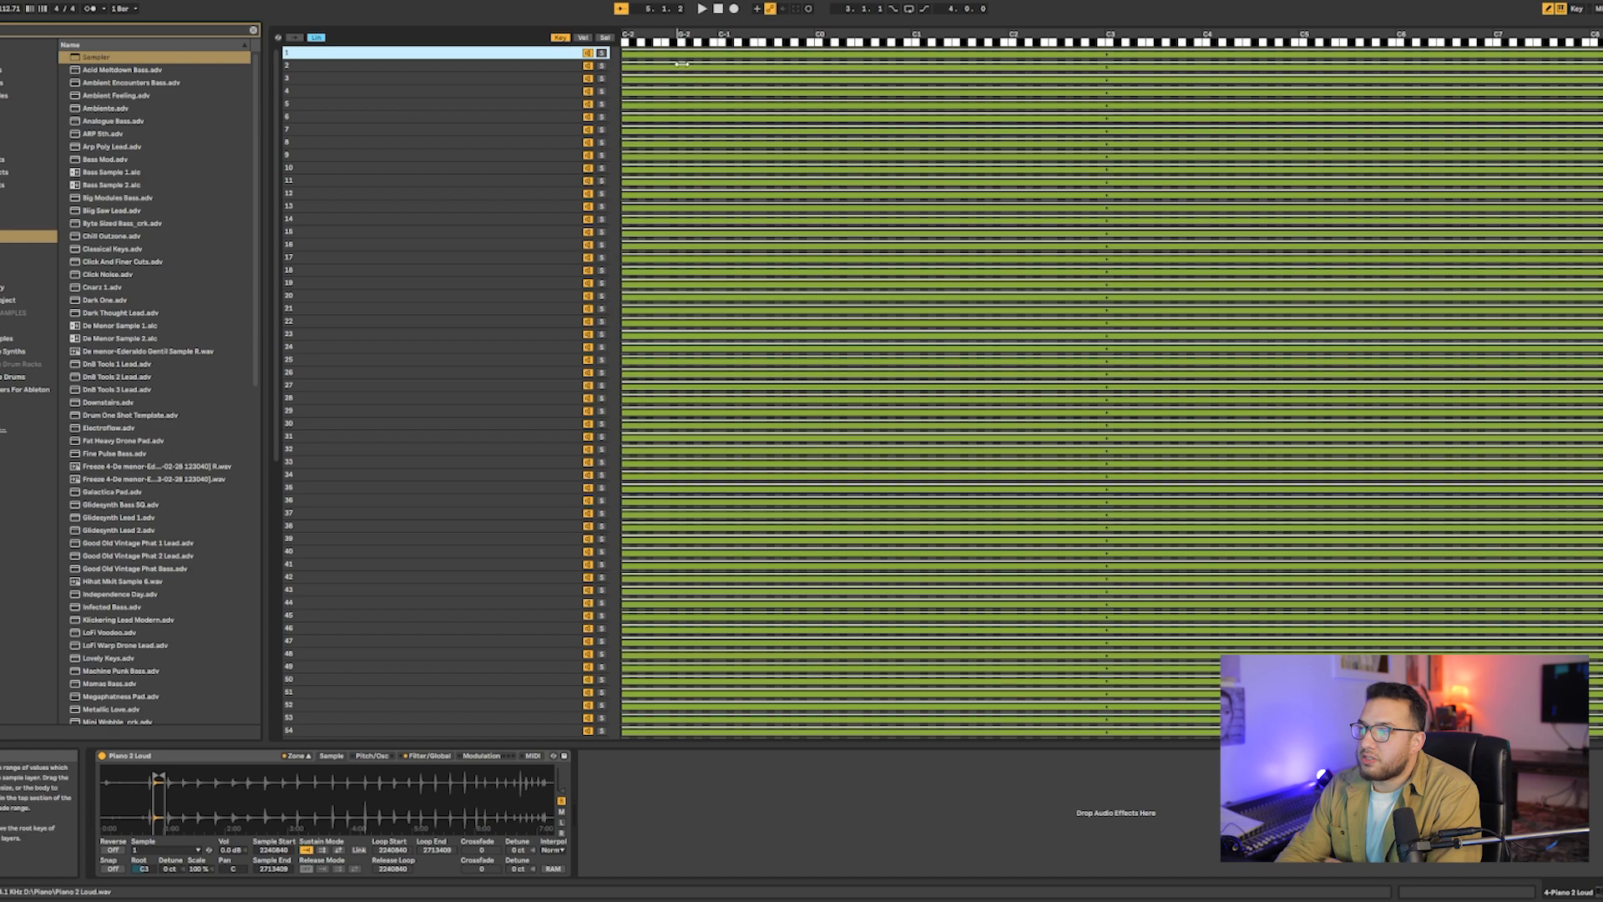
{"action": "mouse_move", "coordinate": [632, 55]}
{"action": "left_mouse_down"}
{"action": "mouse_move", "coordinate": [755, 55]}
{"action": "mouse_move", "coordinate": [623, 55]}
{"action": "left_mouse_up"}
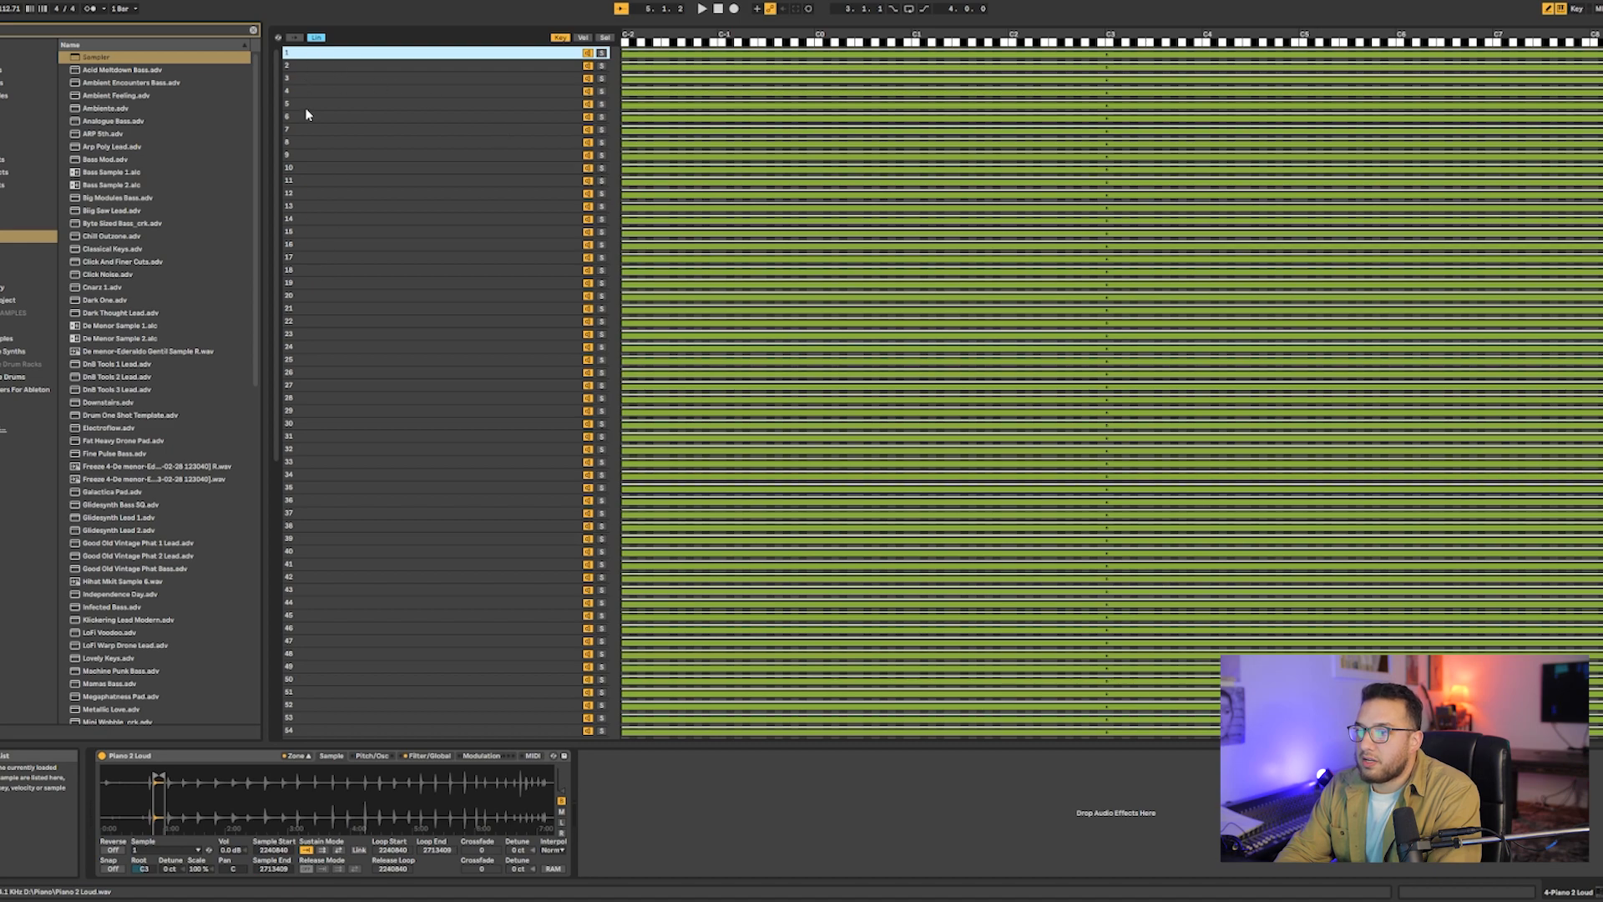
{"action": "scroll", "coordinate": [346, 360], "scroll_direction": "down", "scroll_amount": 12}
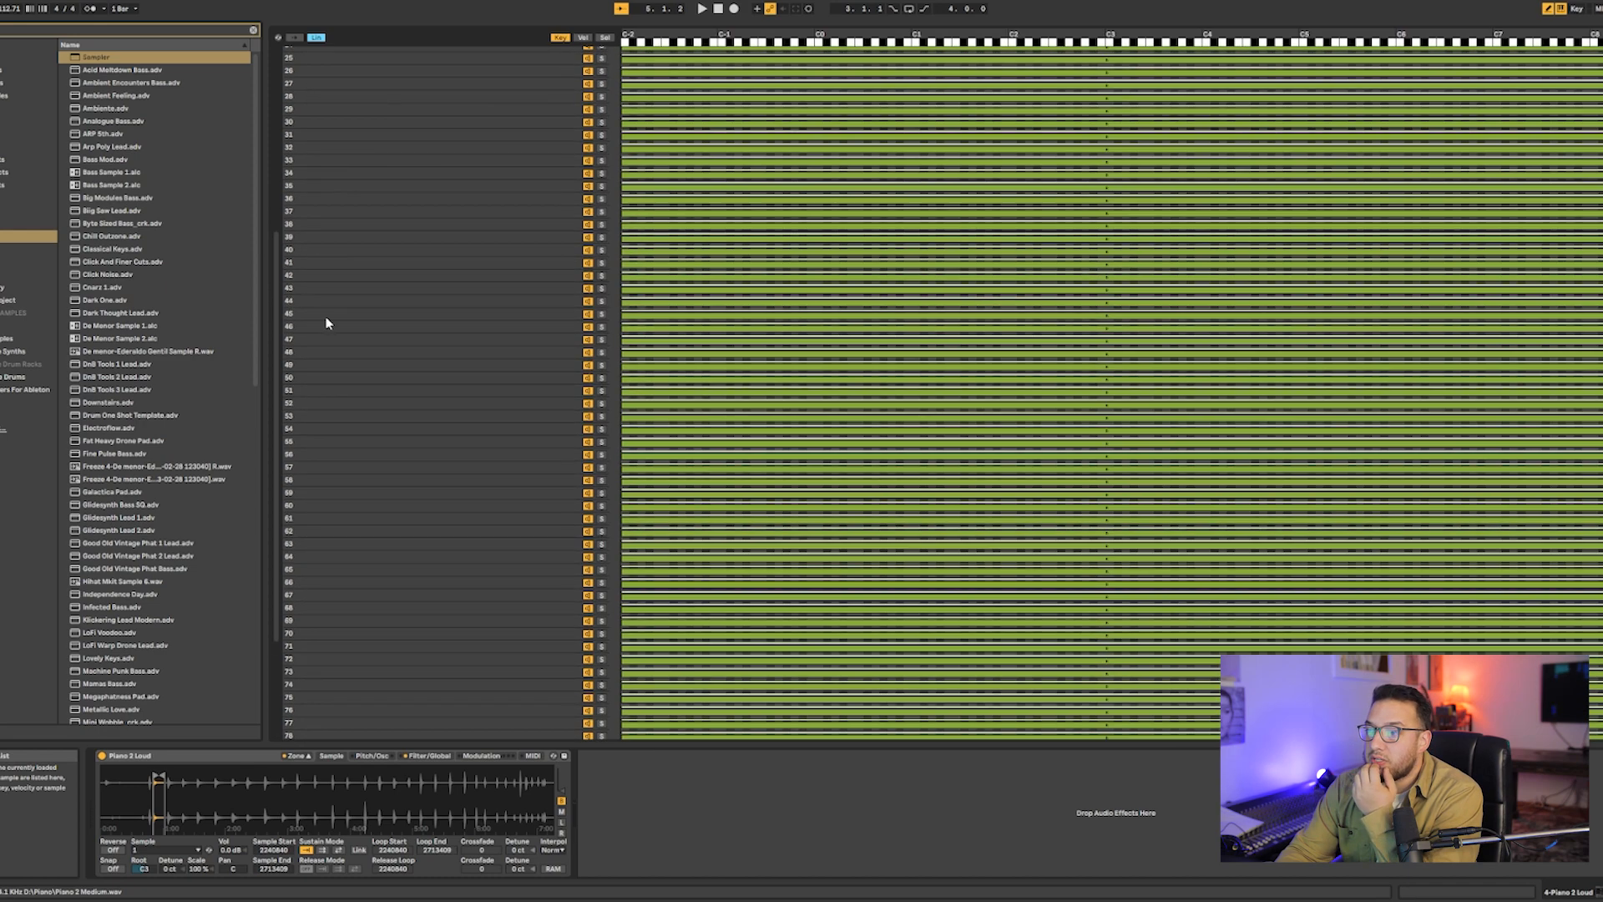
{"action": "scroll", "coordinate": [332, 328], "scroll_direction": "up", "scroll_amount": 11}
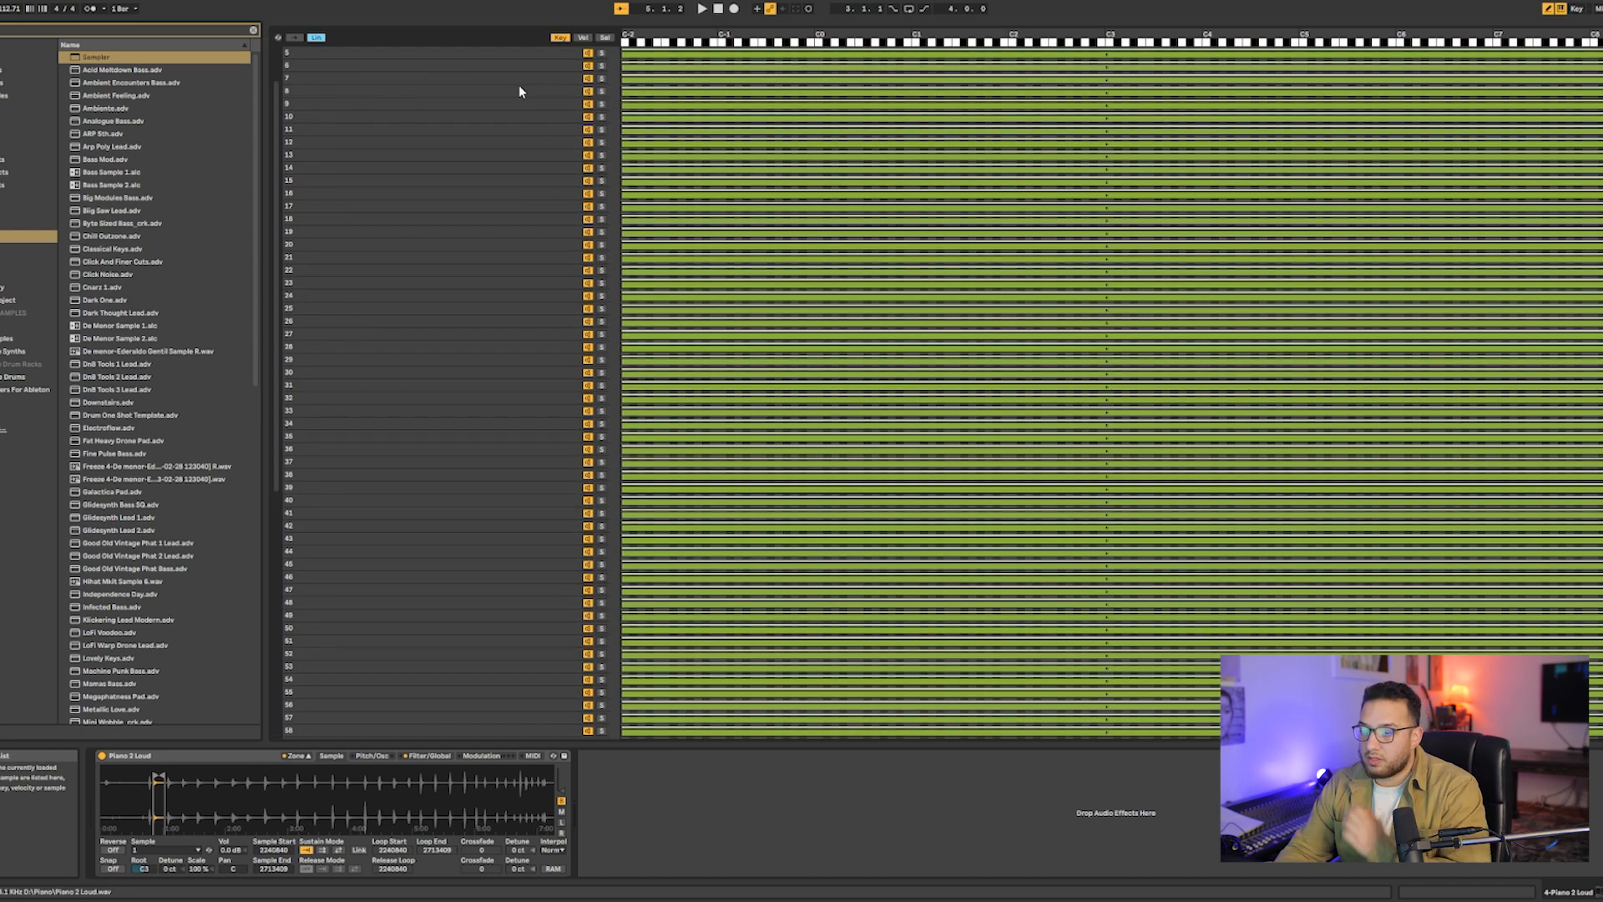
- Return from the zone editor to the arrangement and inspect the Loud, Medium and Sampler tracks
{"action": "left_click", "coordinate": [295, 756]}
{"action": "key", "text": "Tab"}
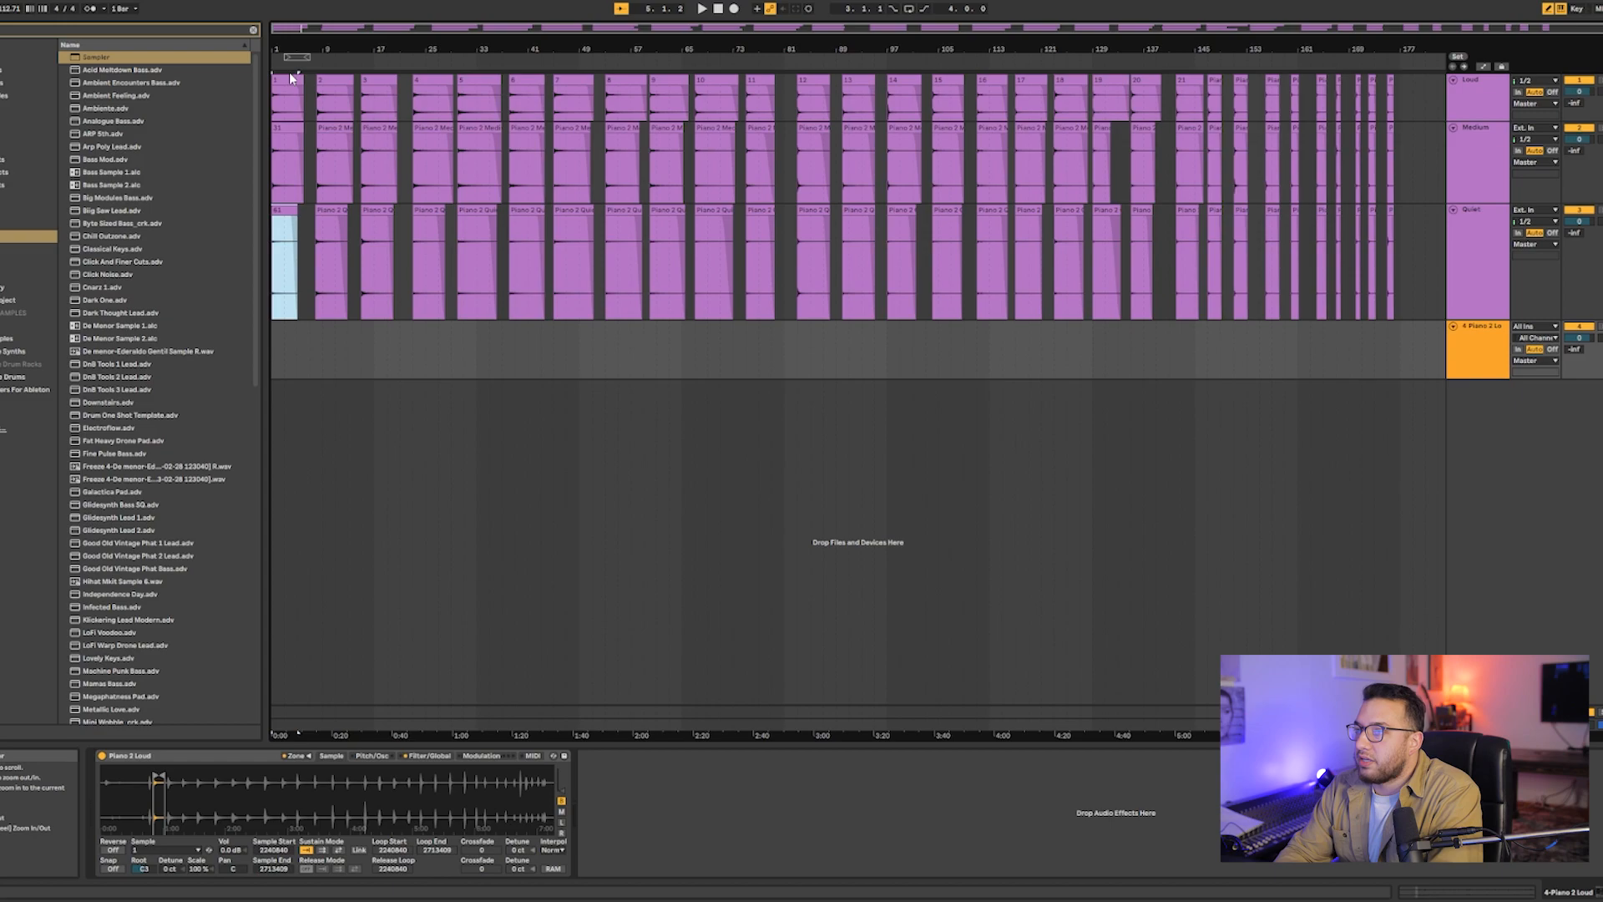
{"action": "left_click", "coordinate": [1421, 109]}
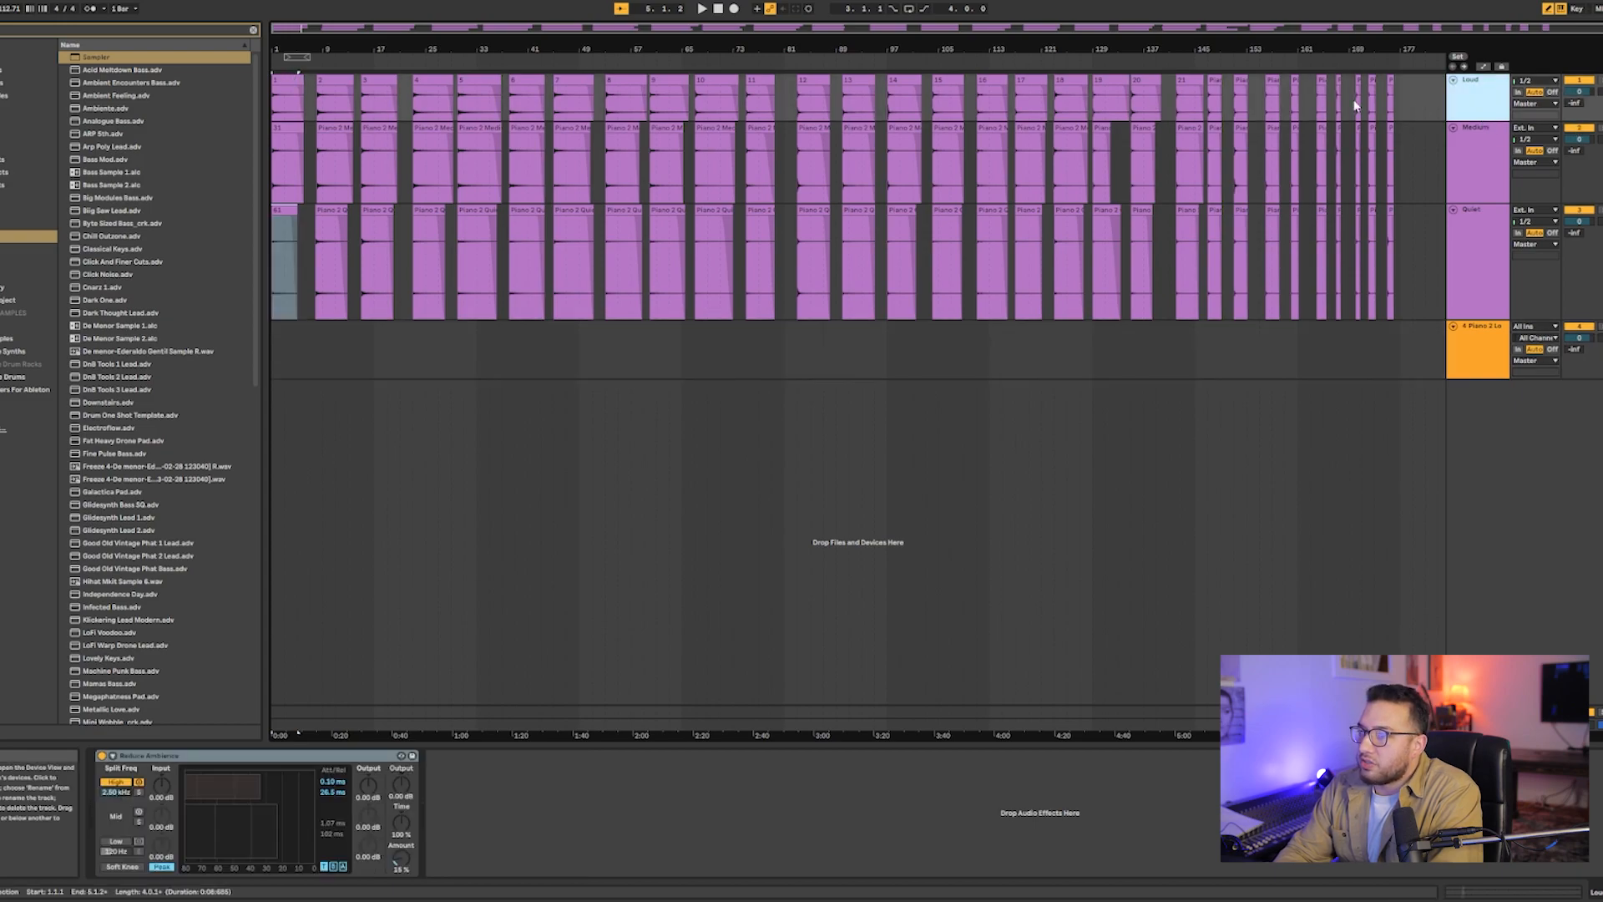
{"action": "left_click", "coordinate": [1491, 189]}
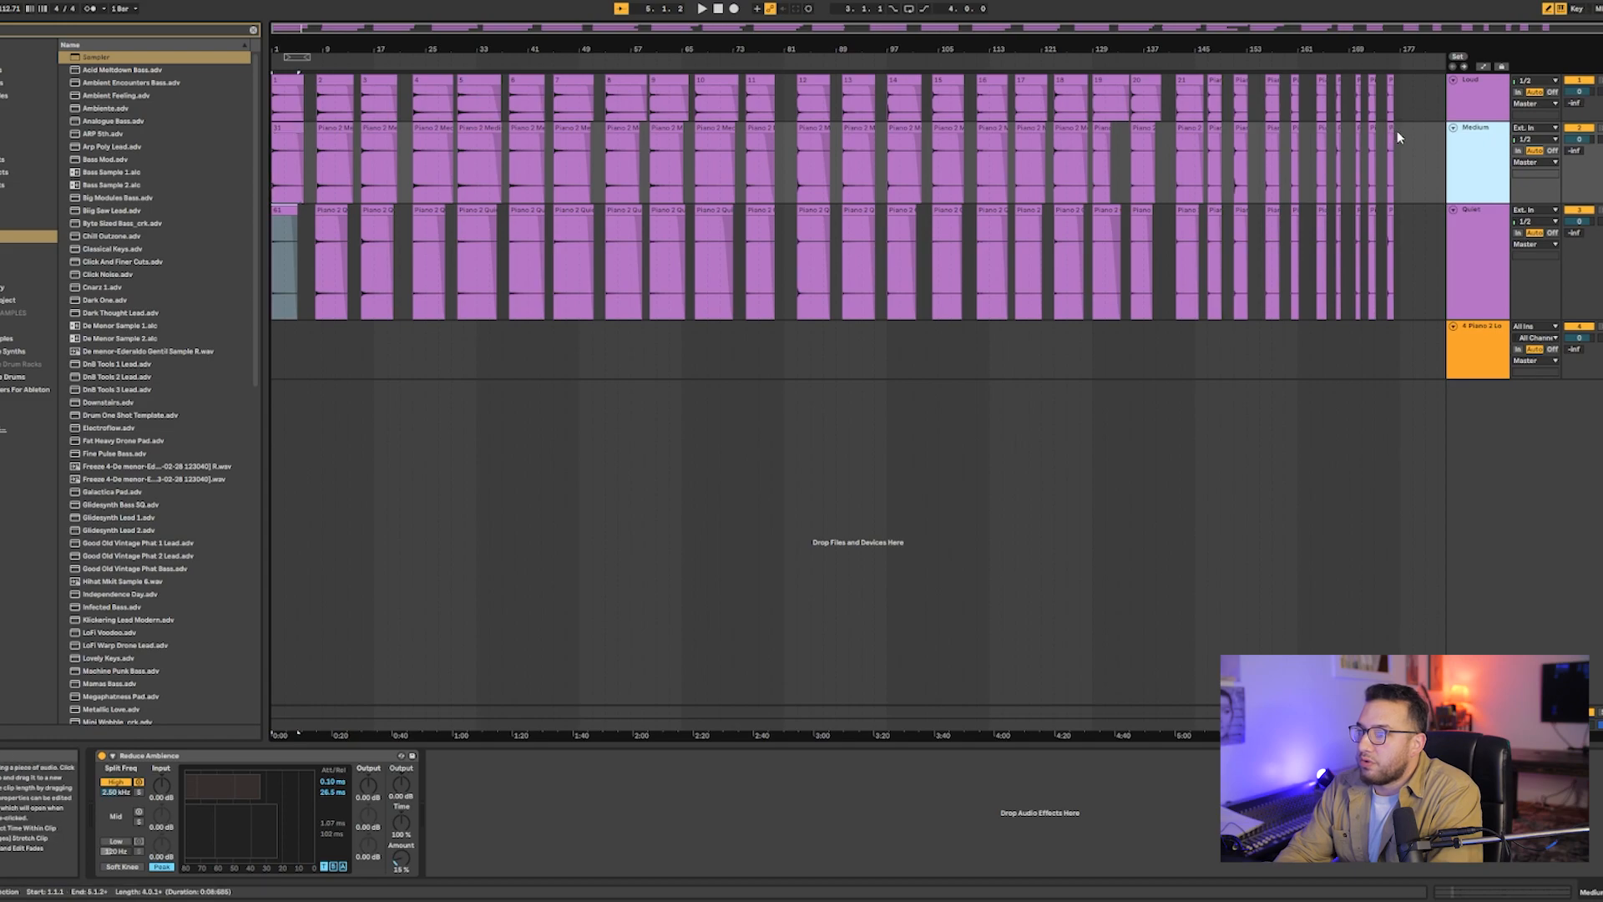
{"action": "left_click", "coordinate": [1390, 208]}
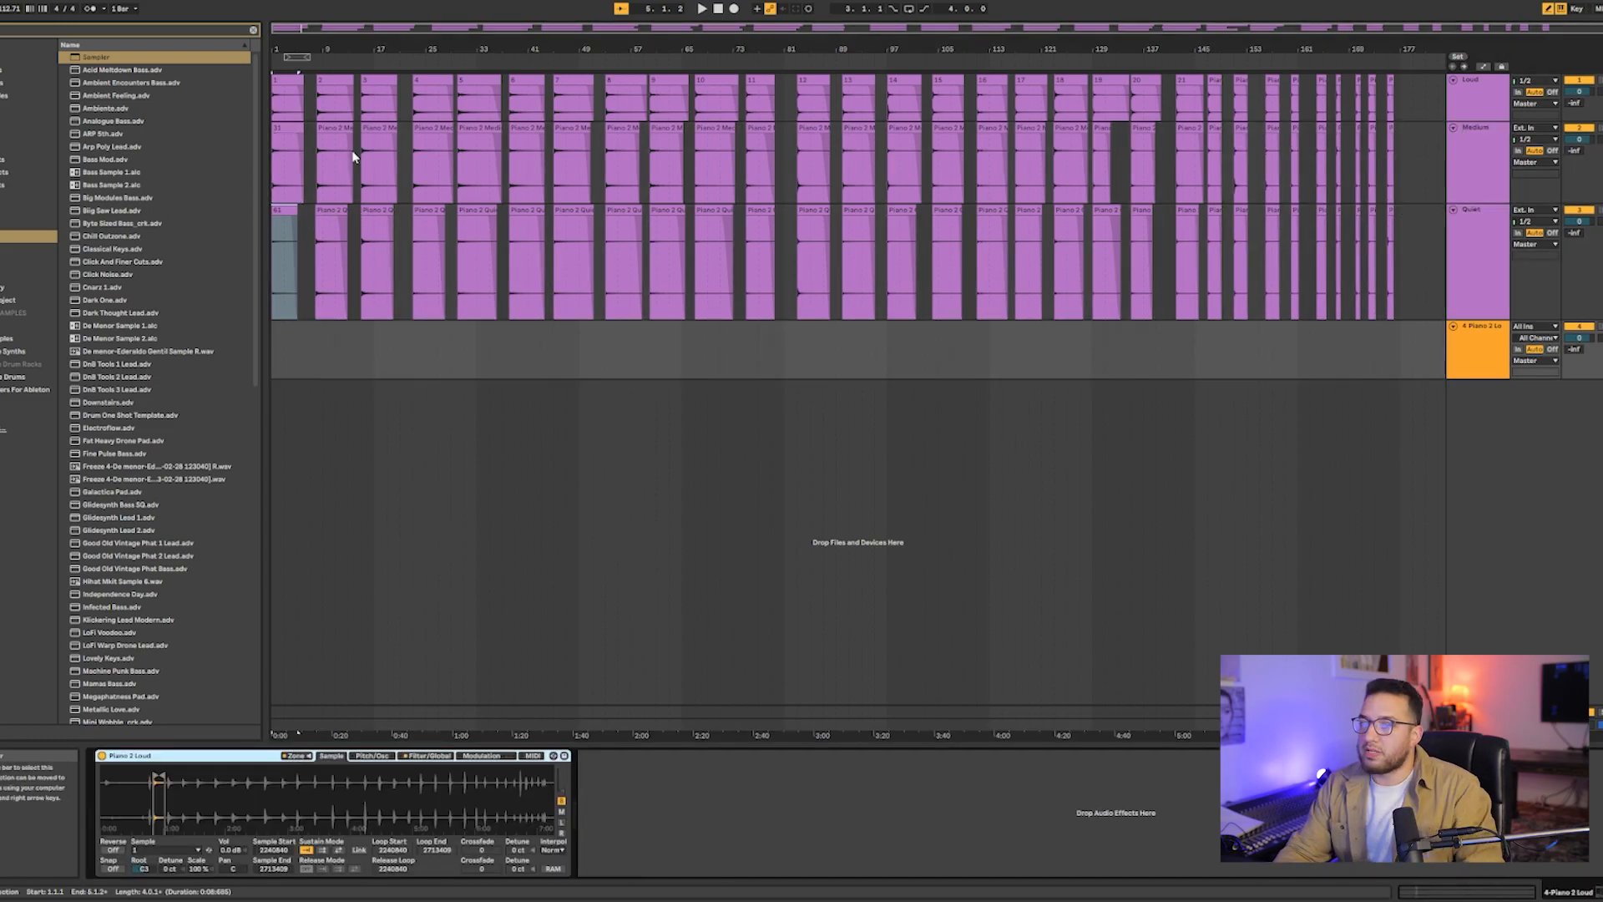
- Compare the first and second clips across the Loud, Medium and Quiet tracks to match the notes
{"action": "left_click", "coordinate": [285, 81]}
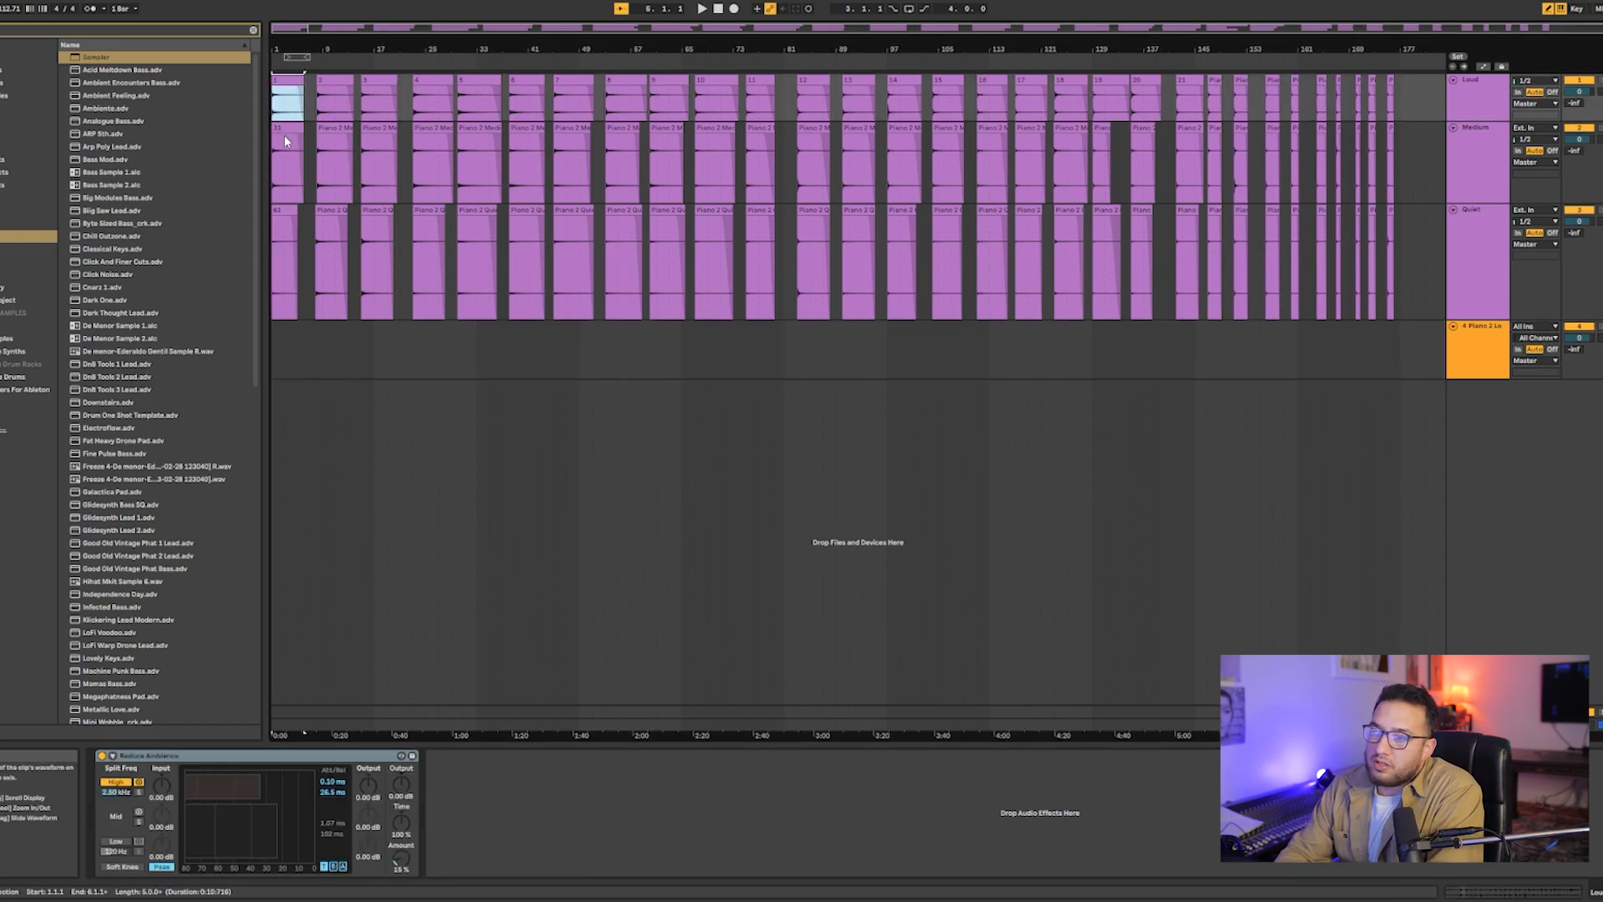
{"action": "left_click", "coordinate": [288, 130]}
{"action": "left_click", "coordinate": [277, 242]}
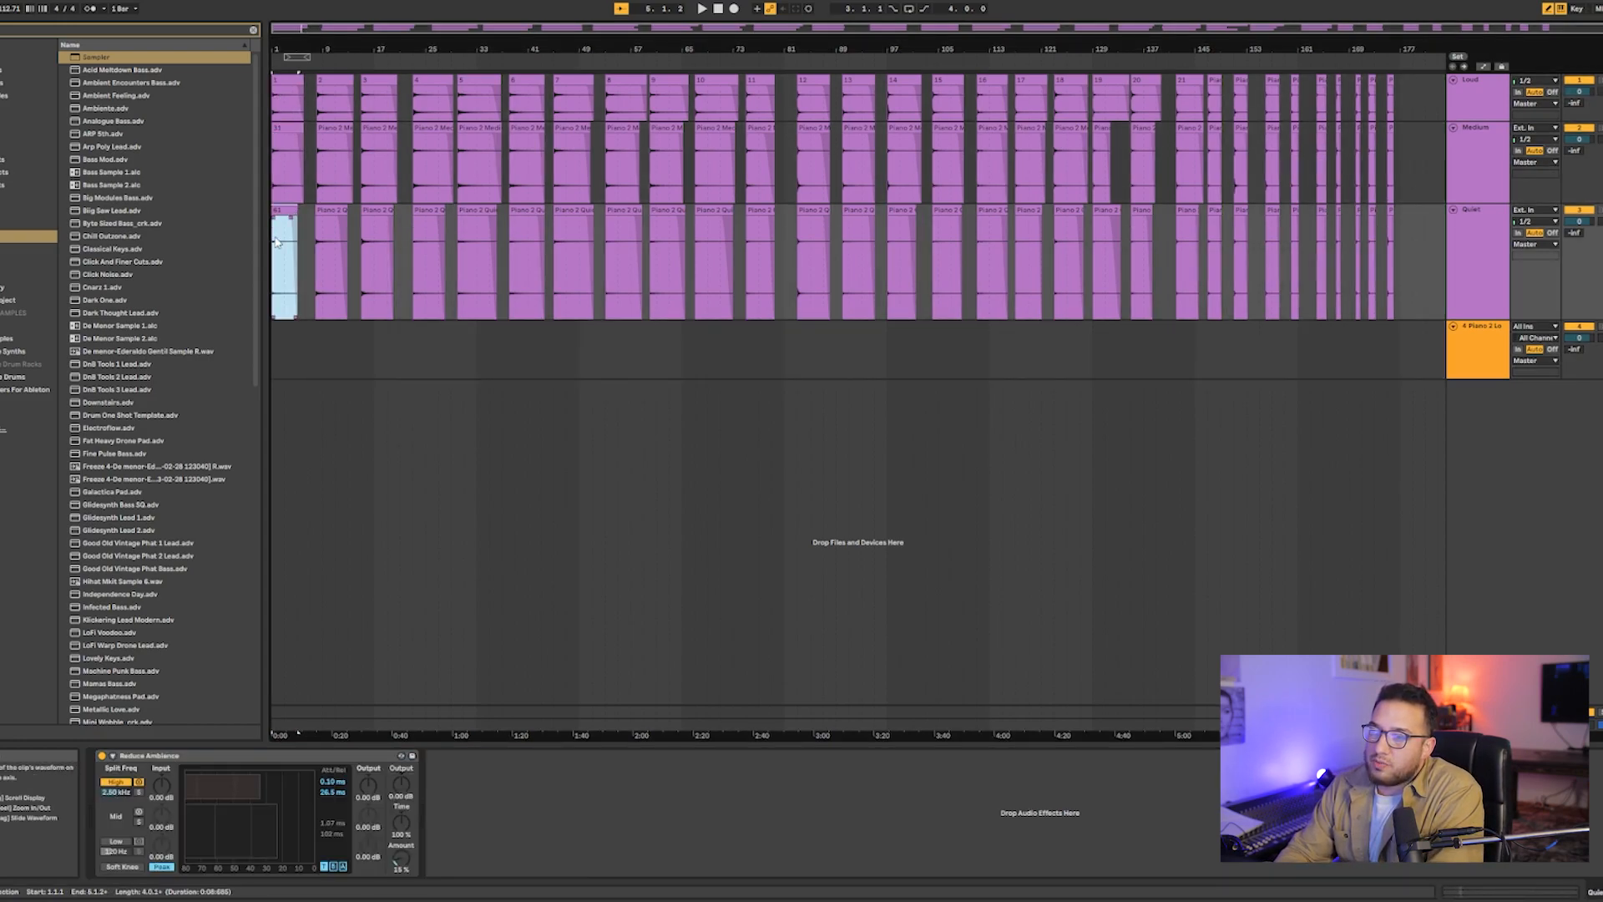
{"action": "left_click", "coordinate": [334, 90]}
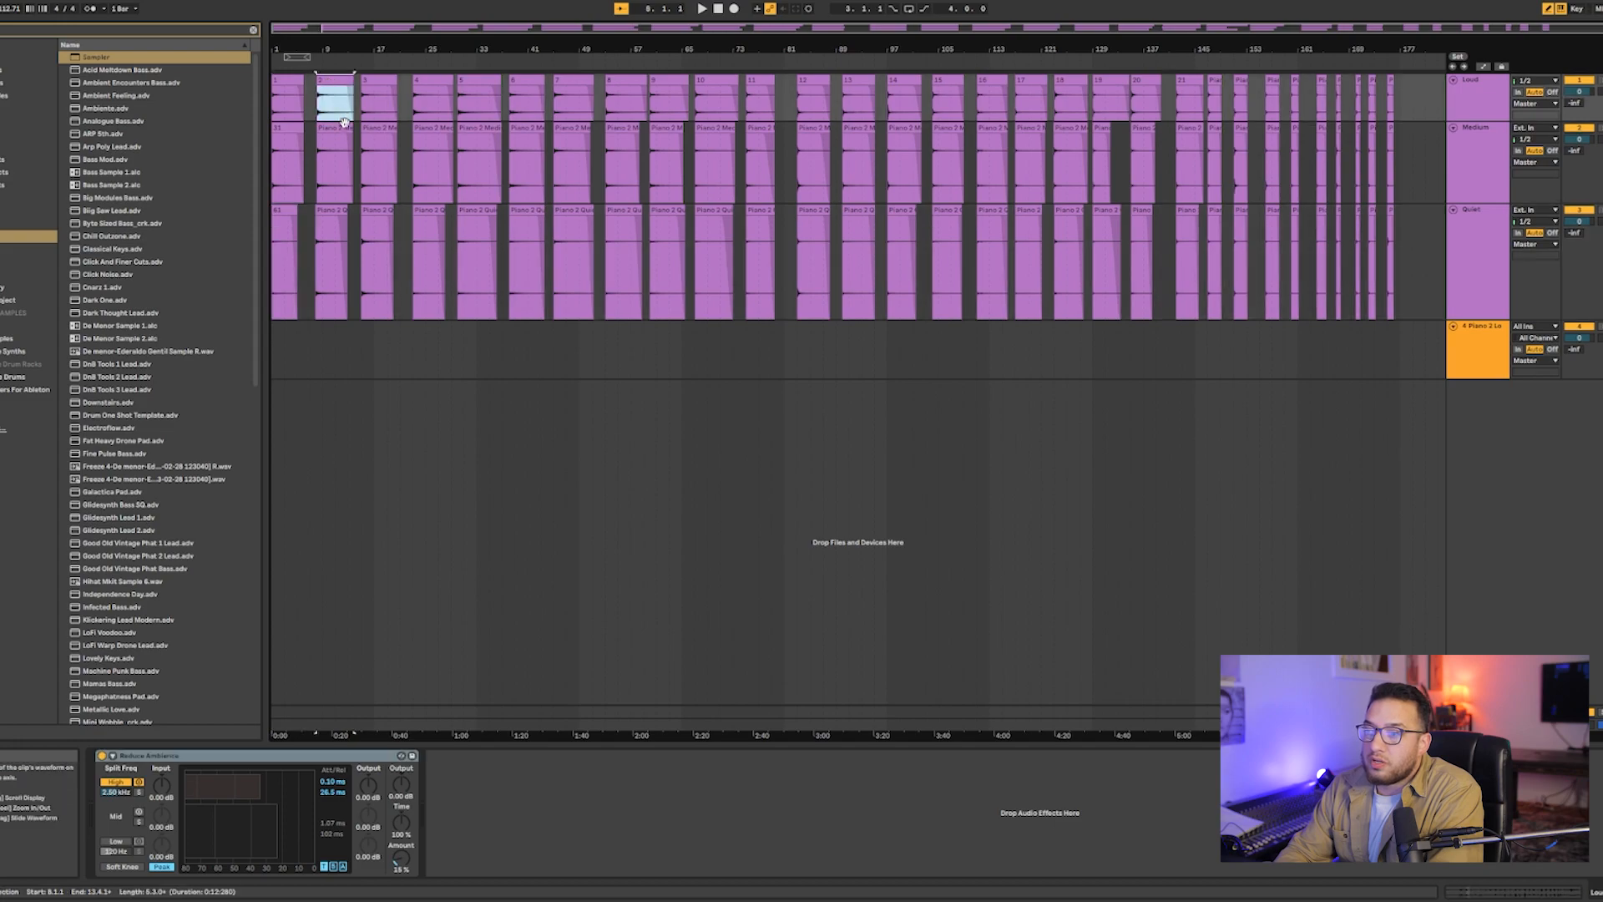
{"action": "left_click", "coordinate": [340, 133]}
{"action": "left_click", "coordinate": [338, 221]}
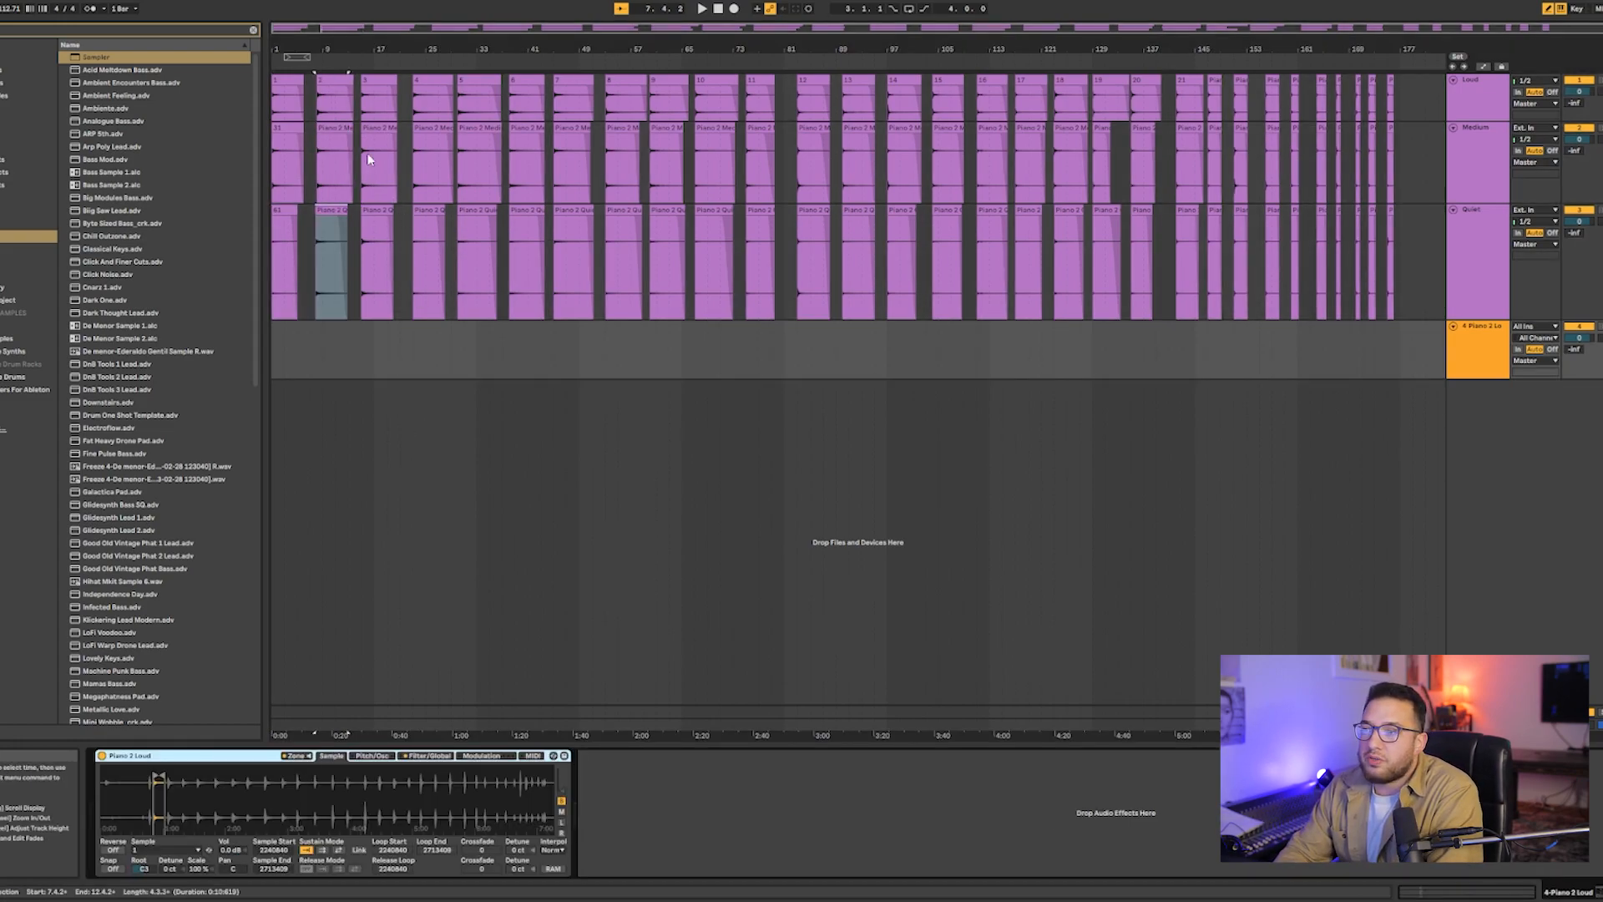
{"action": "left_click", "coordinate": [292, 82]}
{"action": "left_click", "coordinate": [288, 129]}
{"action": "left_click", "coordinate": [289, 212]}
{"action": "left_click", "coordinate": [334, 84]}
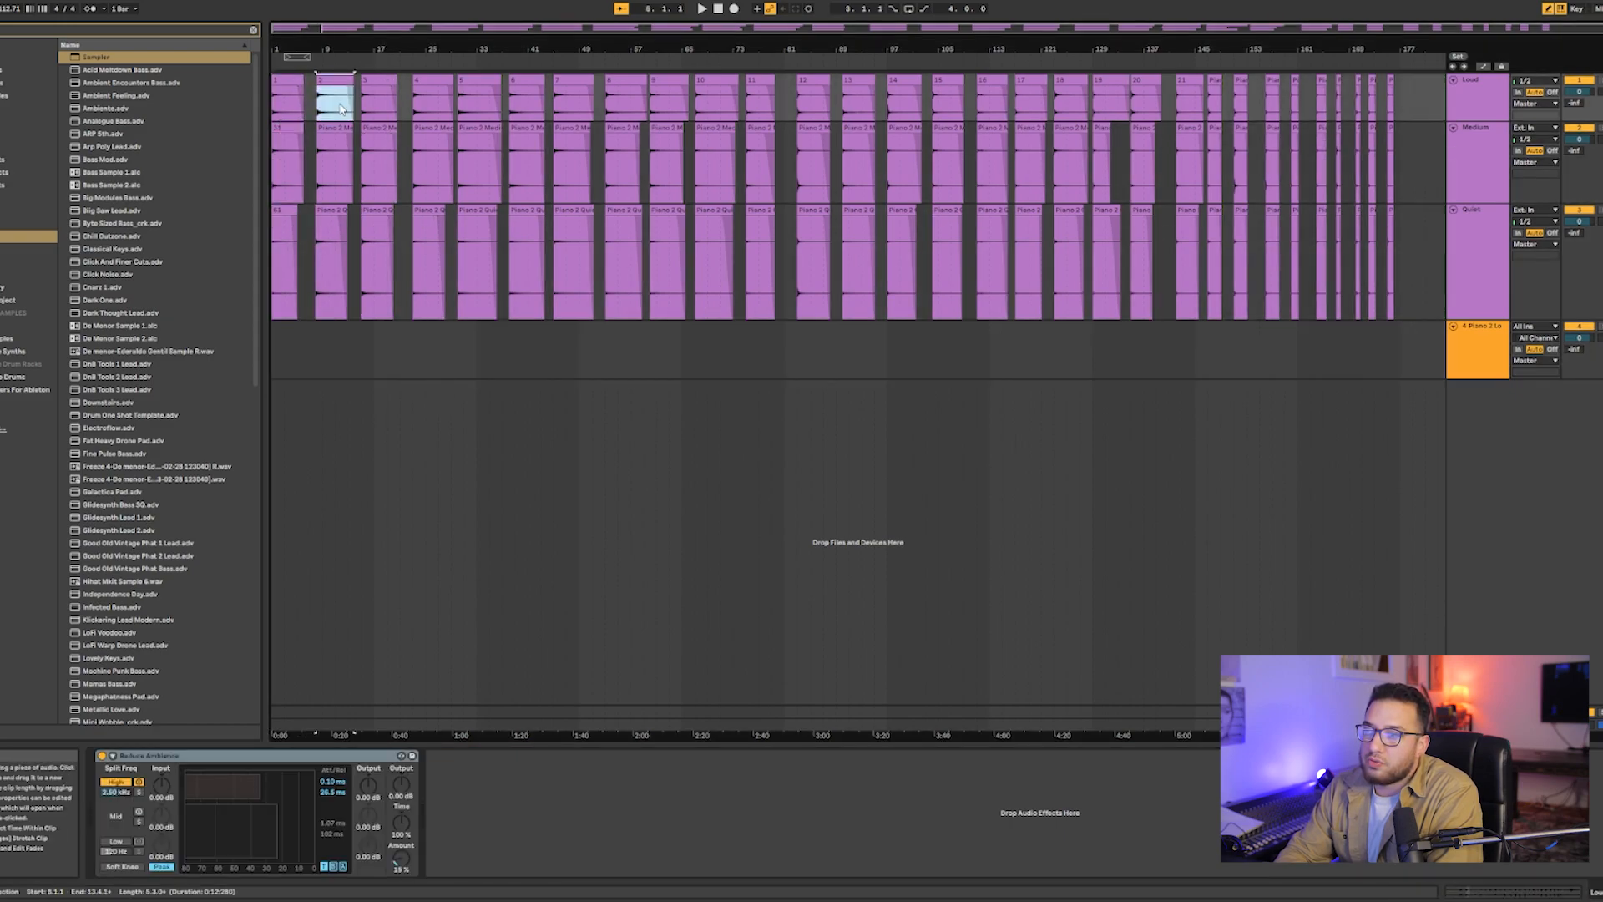
{"action": "left_click", "coordinate": [334, 131]}
{"action": "left_click", "coordinate": [336, 209]}
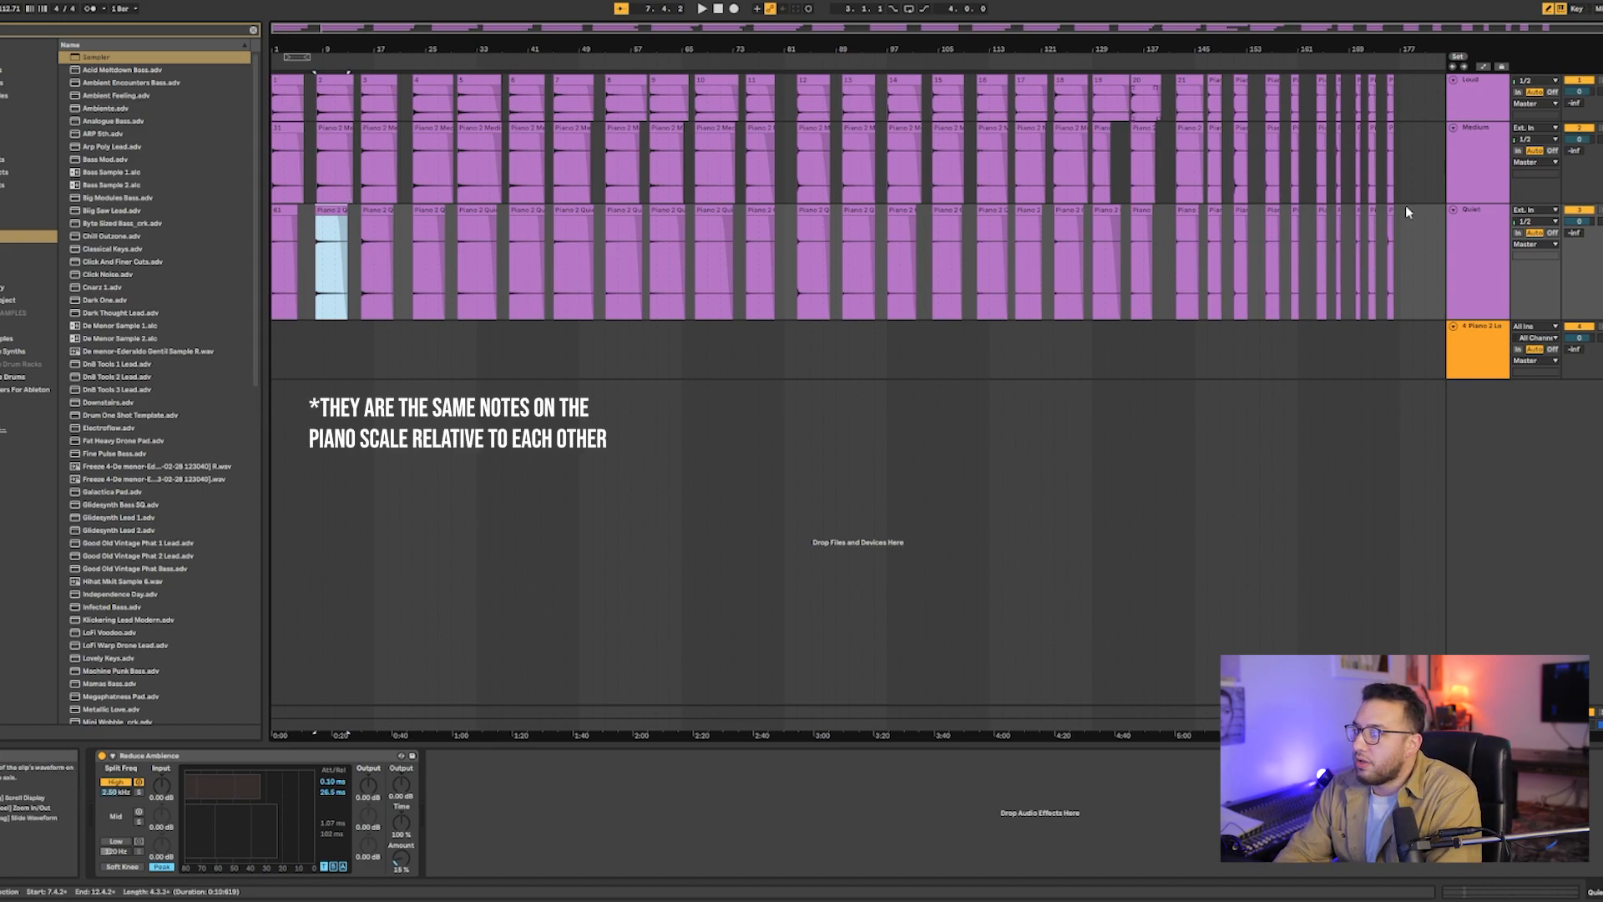
- Reopen Sampler's zone editor and examine the velocity zones before returning to the key zones
{"action": "left_click", "coordinate": [1486, 346]}
{"action": "left_click", "coordinate": [297, 755]}
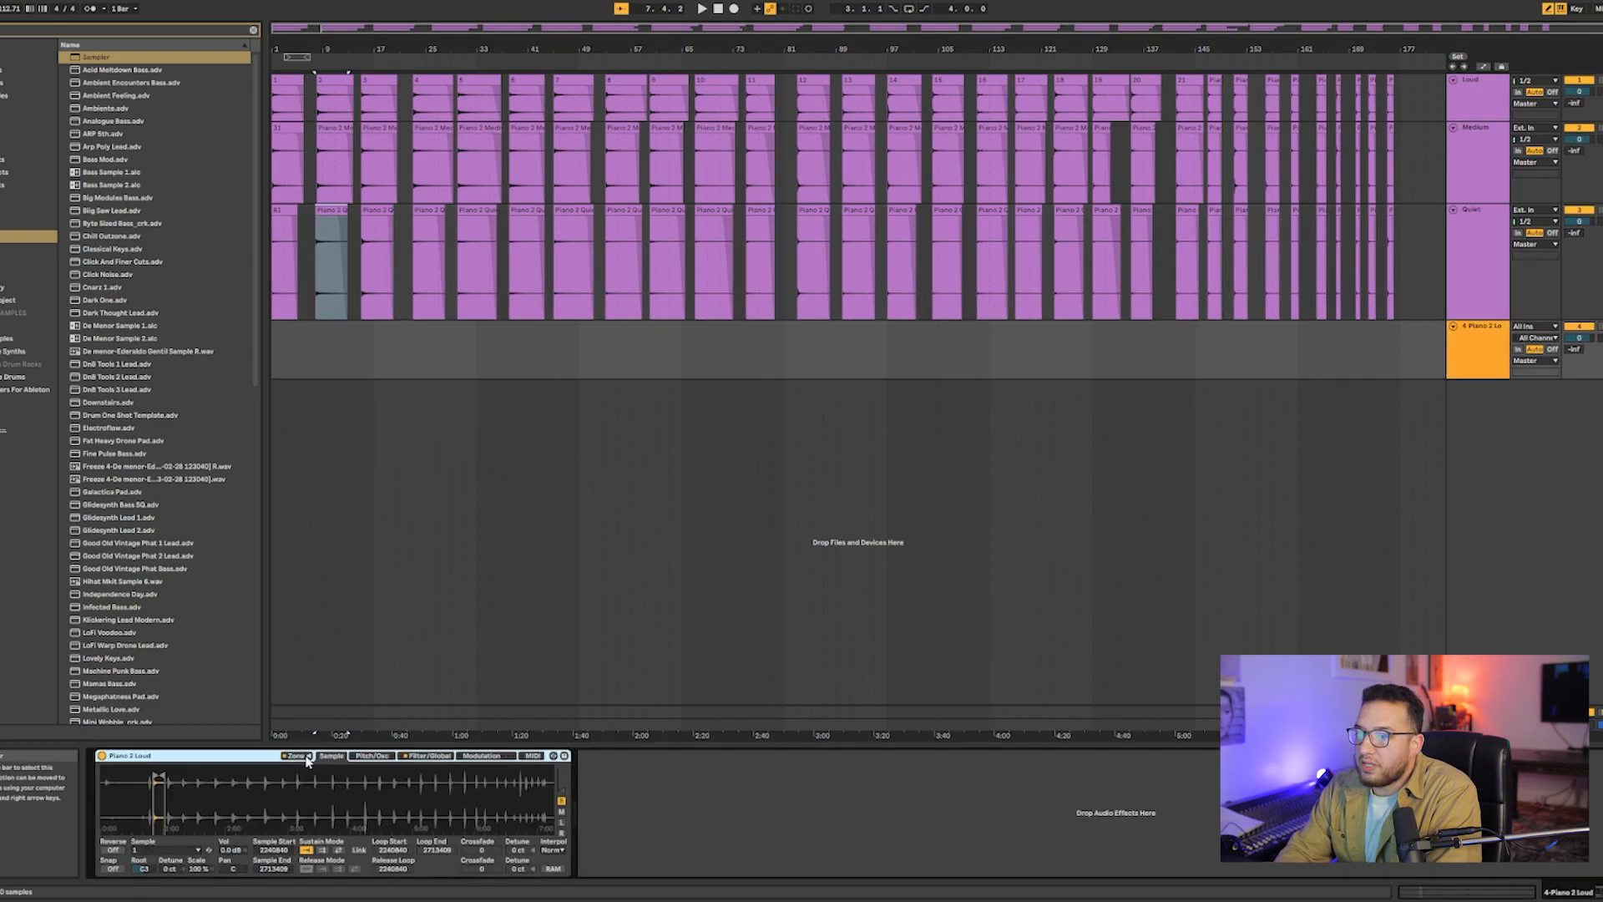
{"action": "left_click_drag", "start_coordinate": [660, 56], "coordinate": [783, 46]}
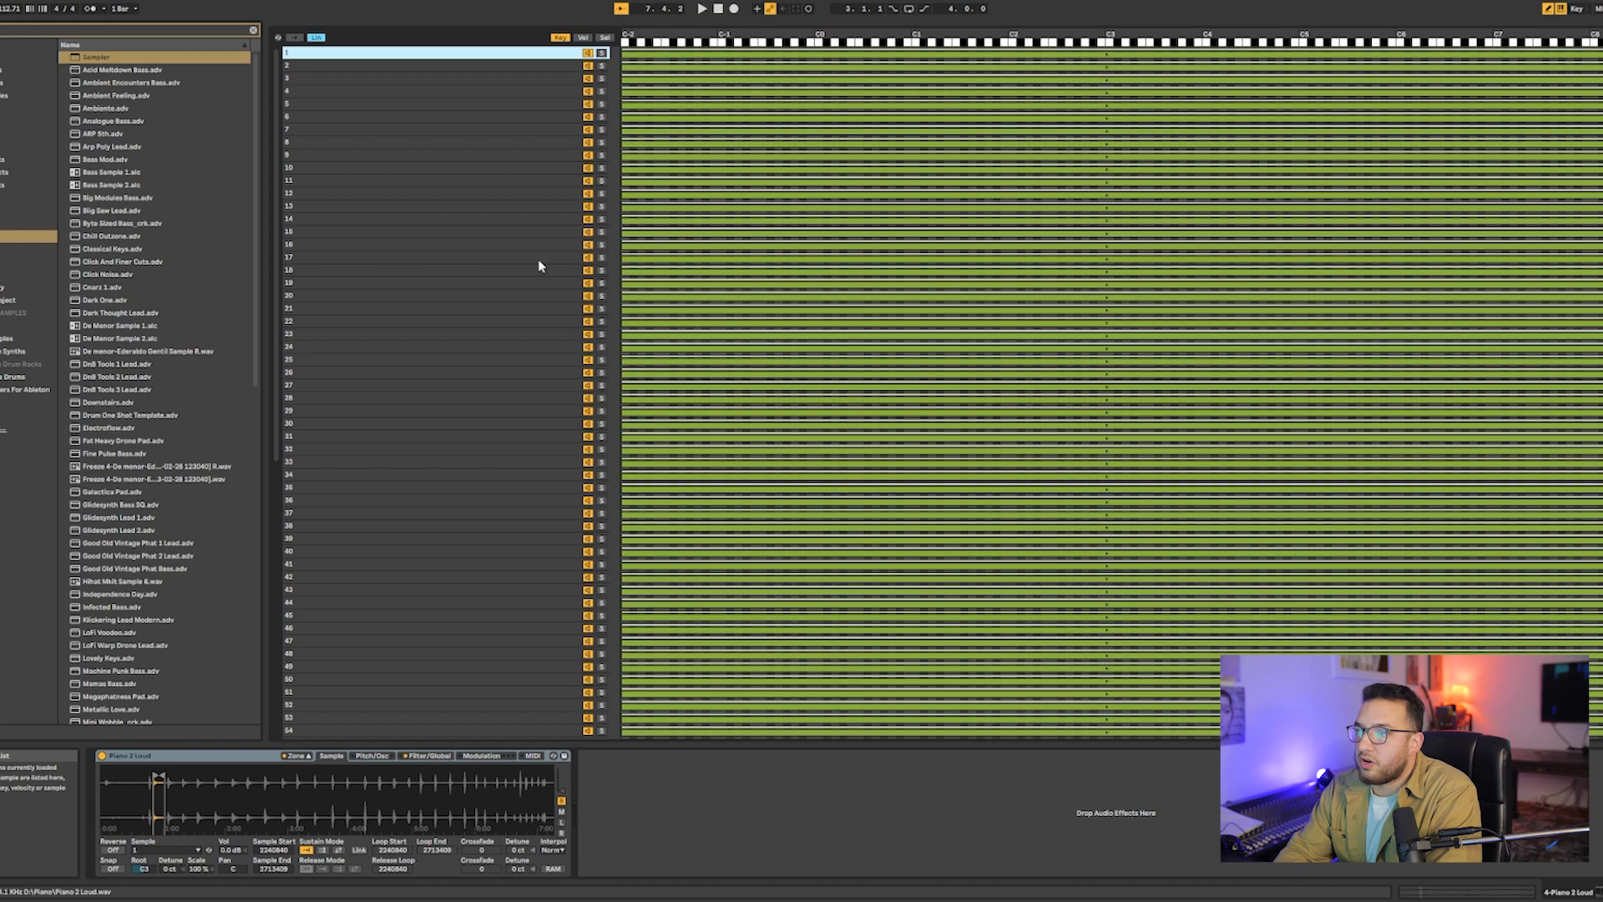
{"action": "left_click", "coordinate": [583, 39]}
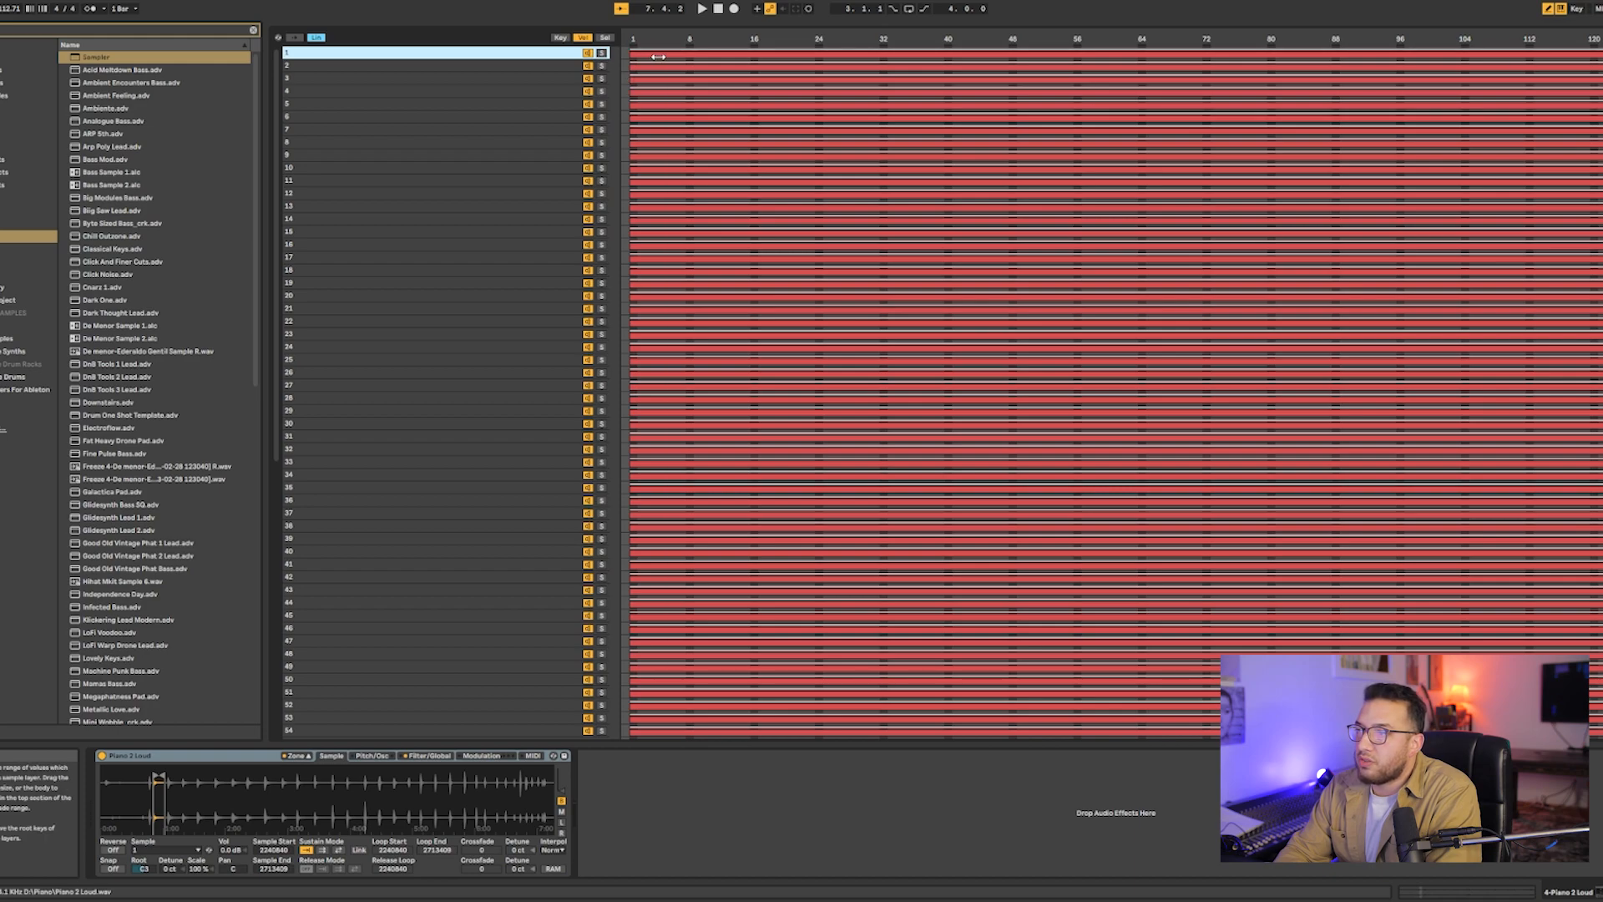
{"action": "left_click_drag", "start_coordinate": [636, 54], "coordinate": [639, 53]}
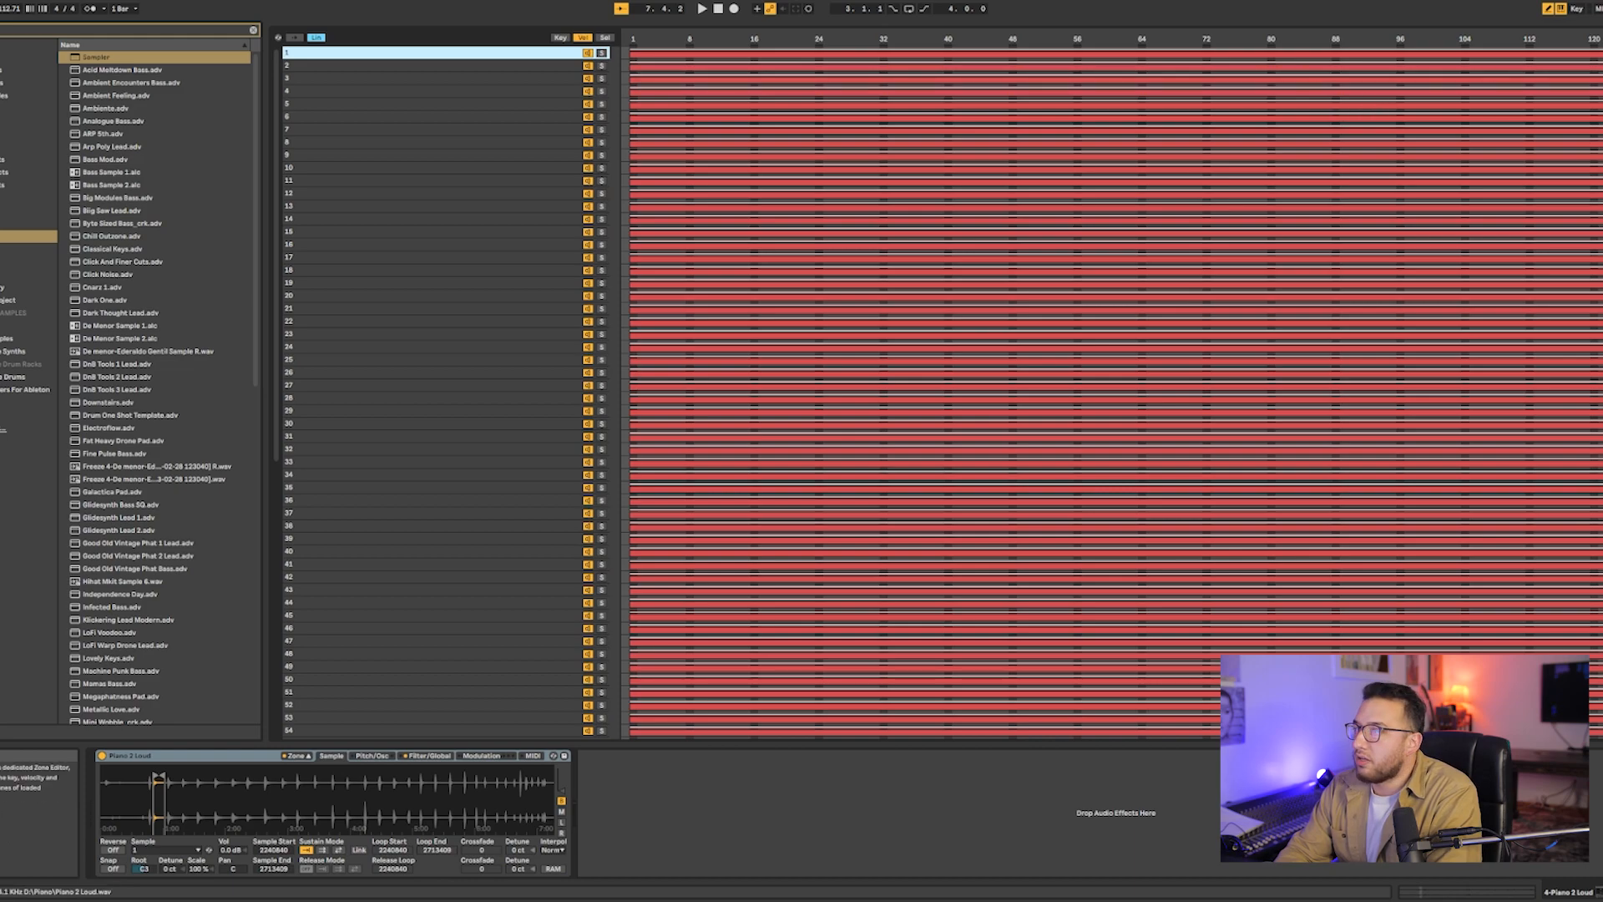
{"action": "left_click", "coordinate": [559, 38]}
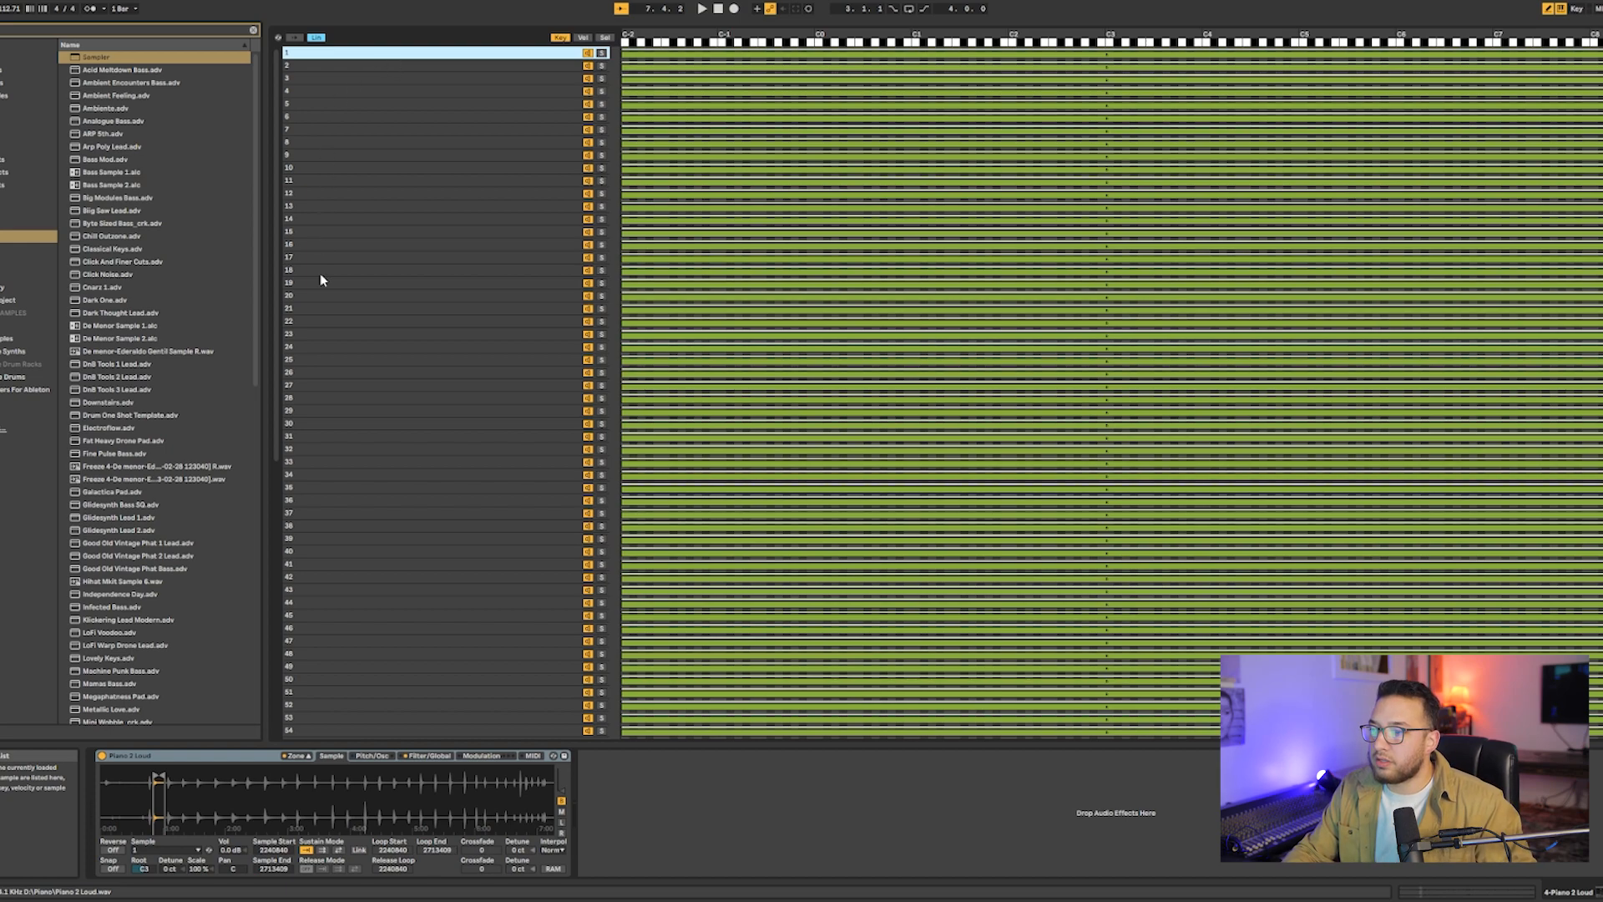
- Set the root key of samples 1, 31 and 61 together to A#-2 in the key zone editor
{"action": "left_click", "coordinate": [307, 439], "text": "ctrl"}
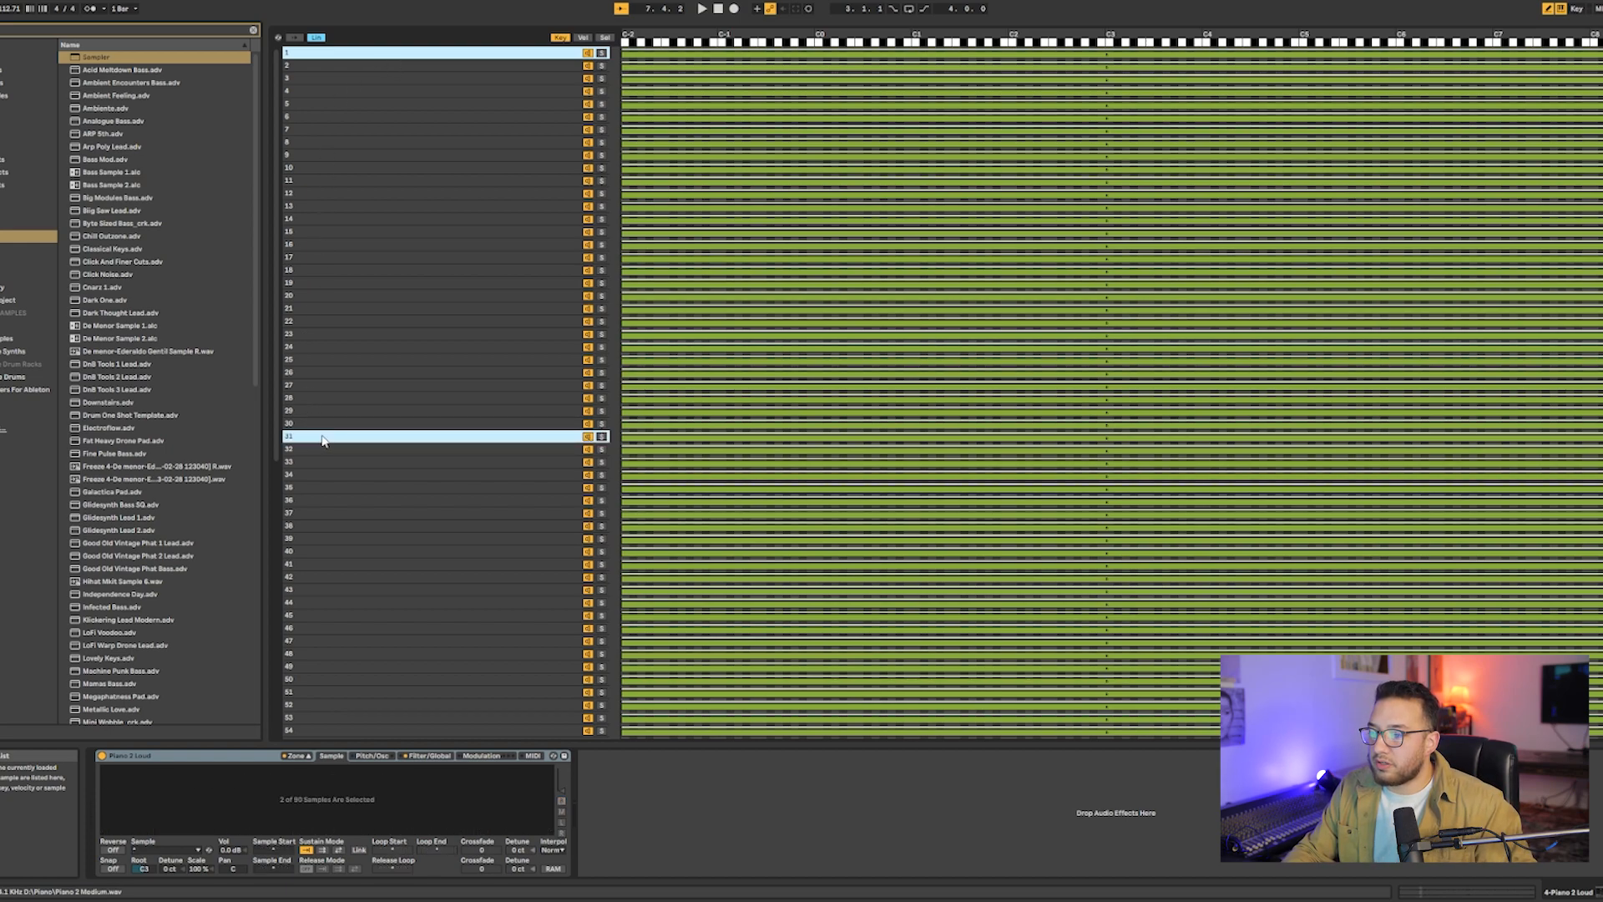
{"action": "scroll", "coordinate": [324, 442], "scroll_direction": "down", "scroll_amount": 5}
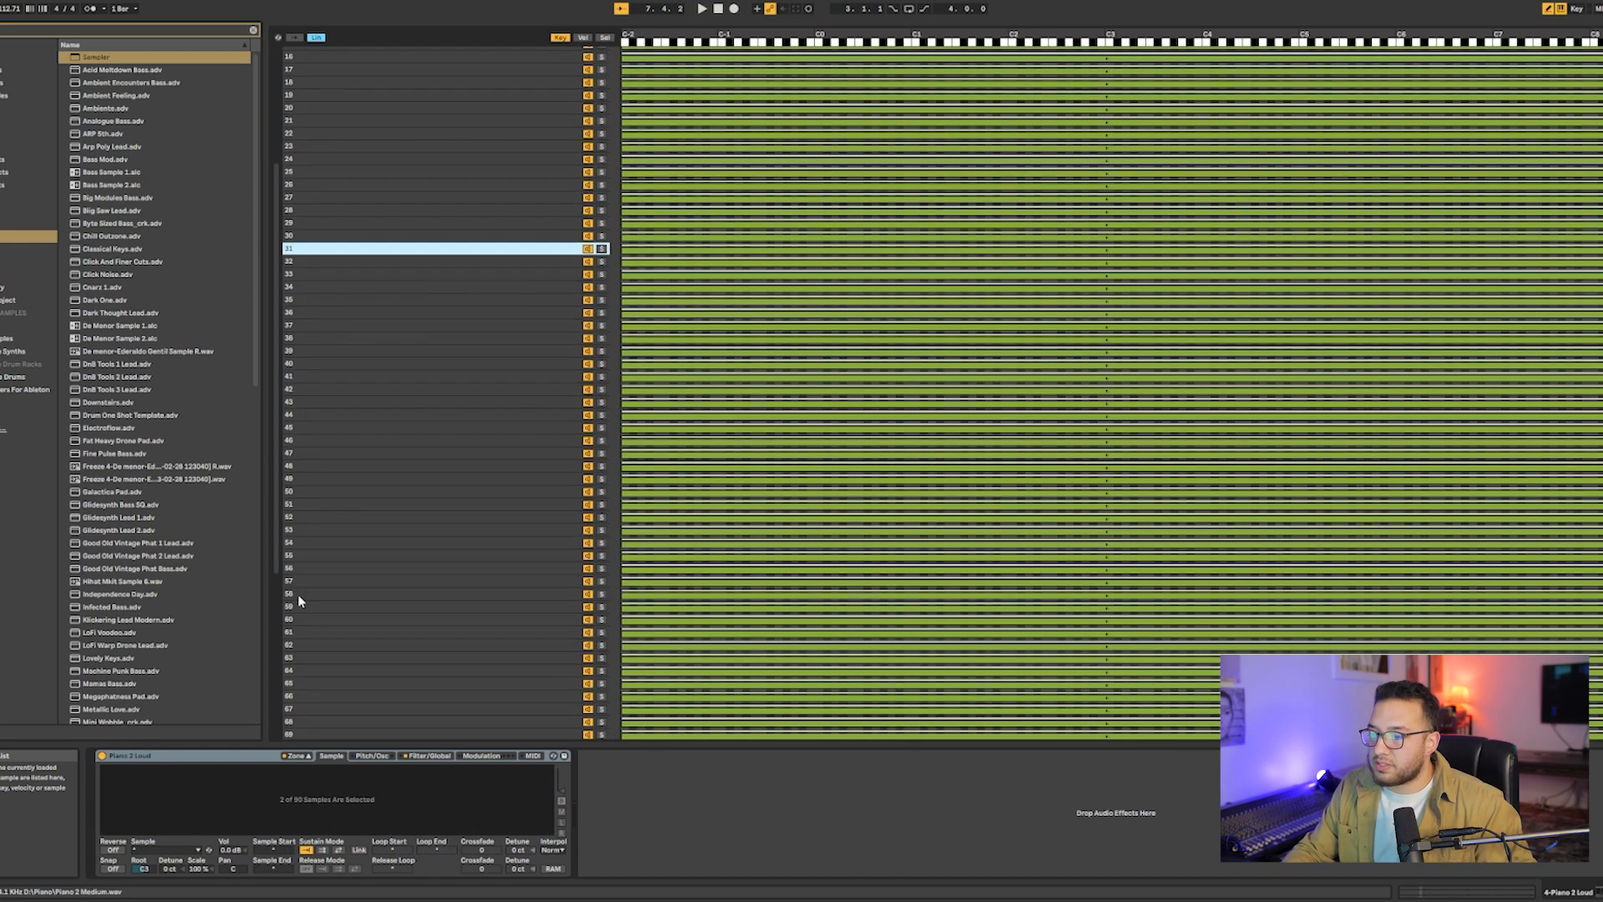
{"action": "left_click", "coordinate": [302, 634], "text": "ctrl"}
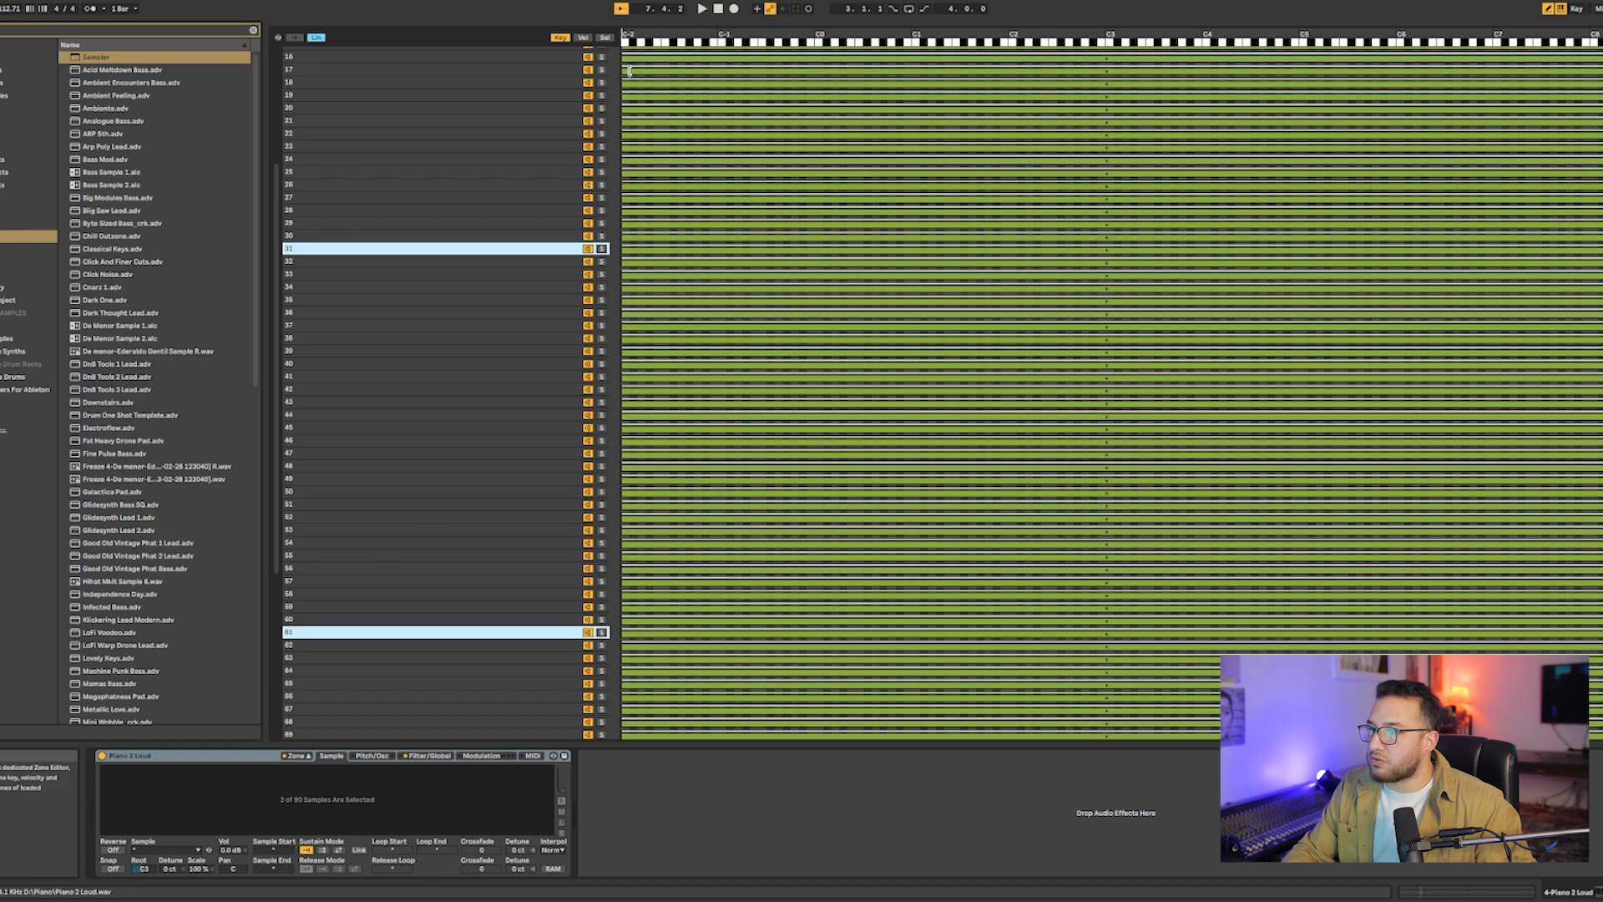
{"action": "scroll", "coordinate": [630, 74], "scroll_direction": "up", "scroll_amount": 5}
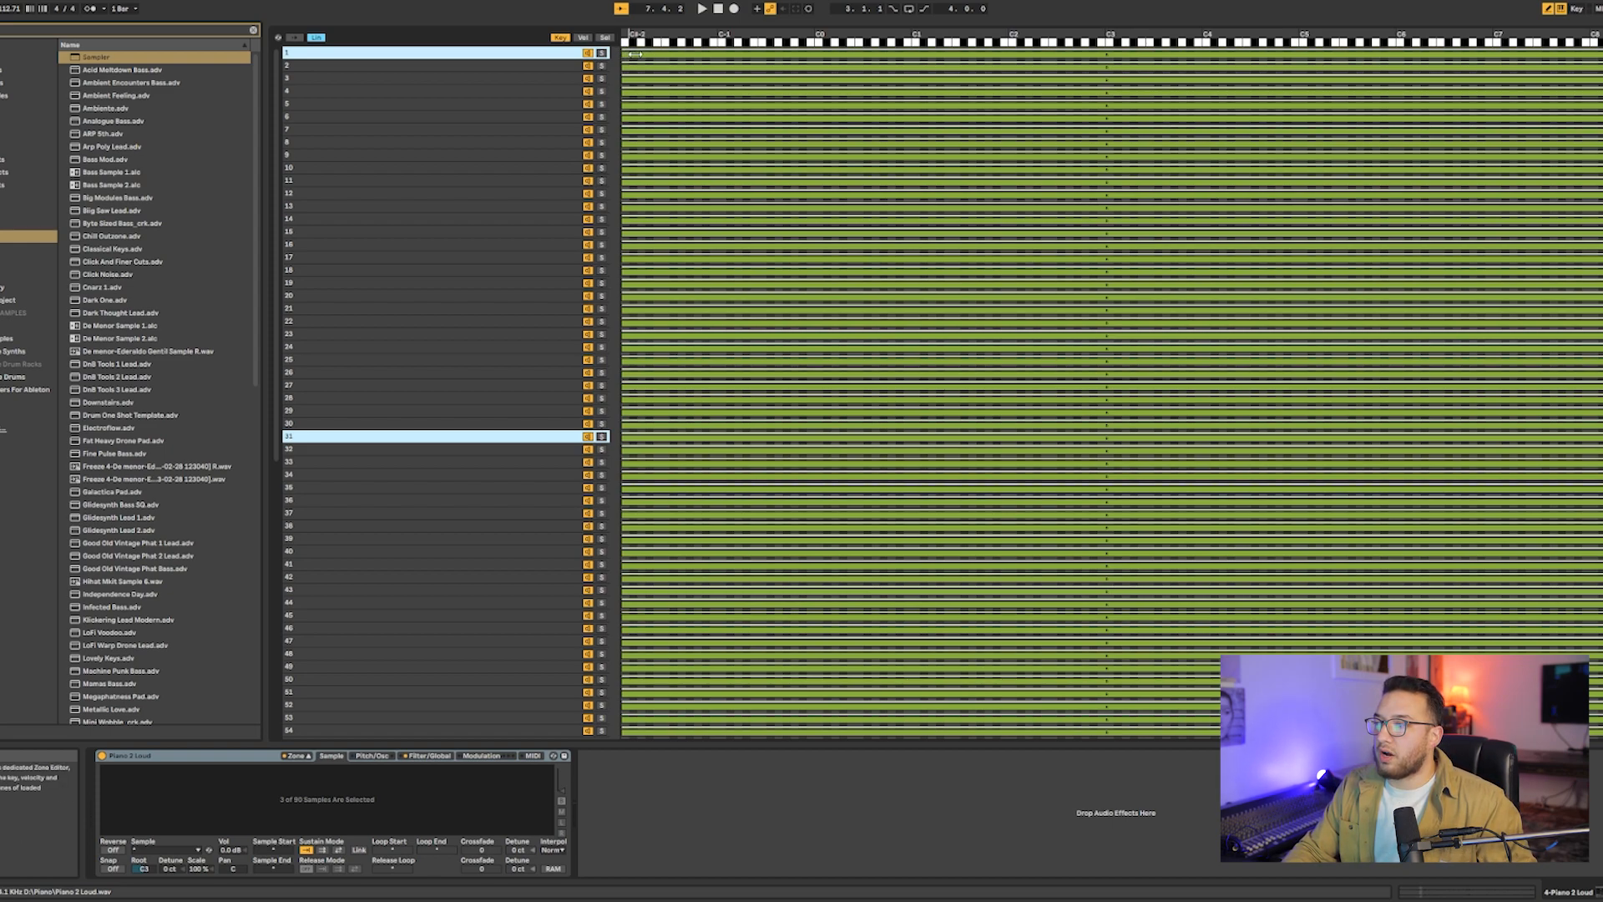
{"action": "left_click_drag", "start_coordinate": [635, 54], "coordinate": [704, 54]}
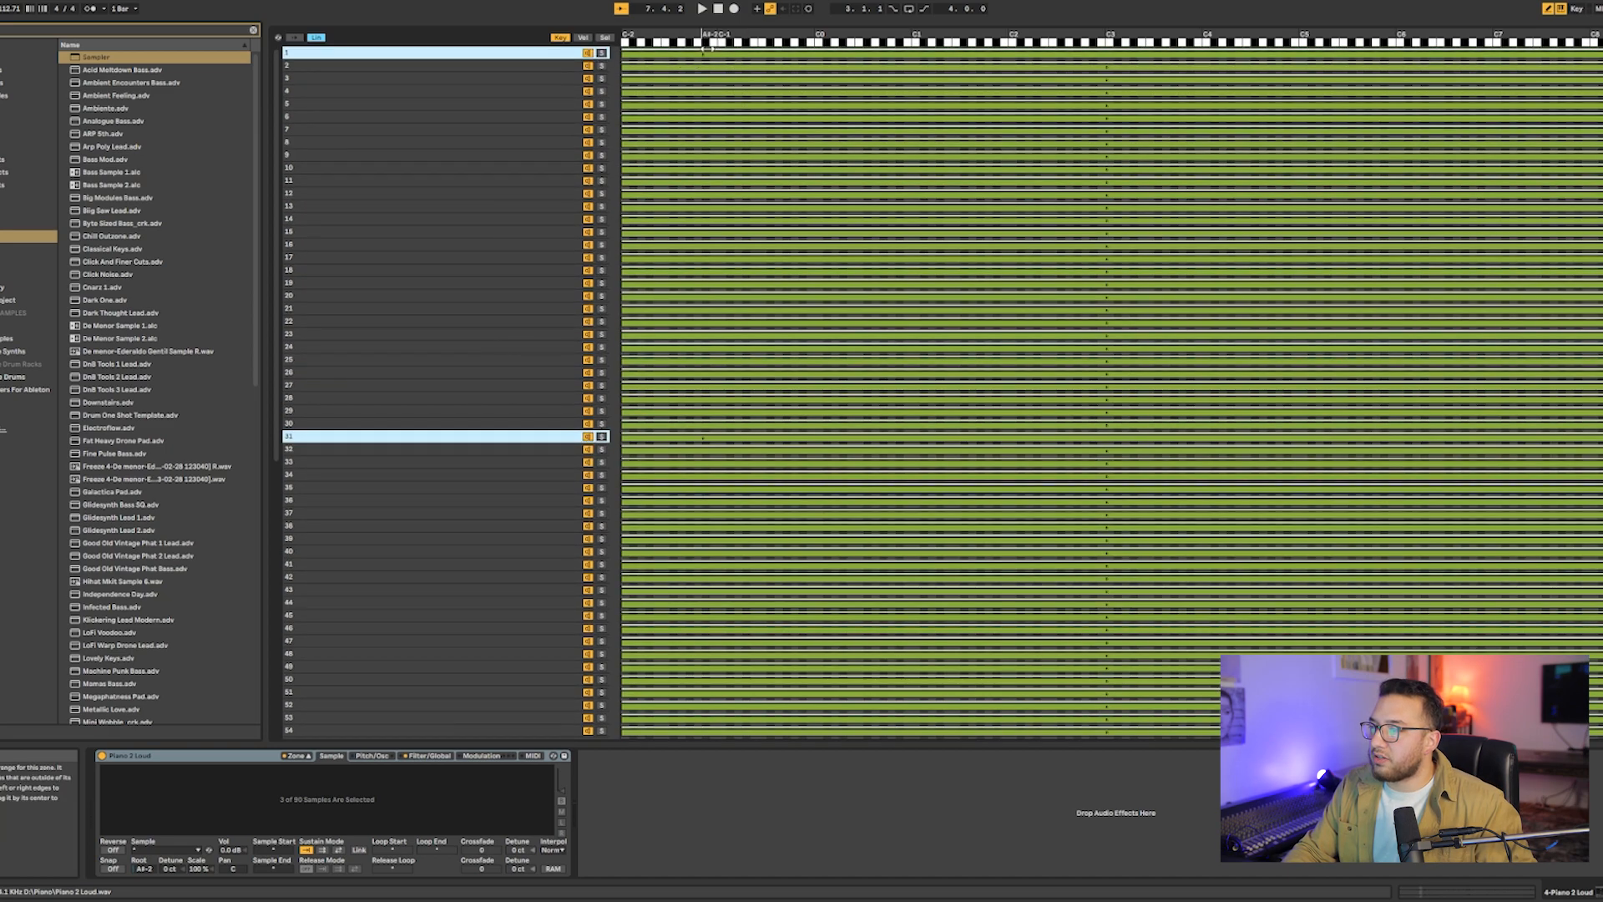
{"action": "scroll", "coordinate": [714, 337], "scroll_direction": "down", "scroll_amount": 7}
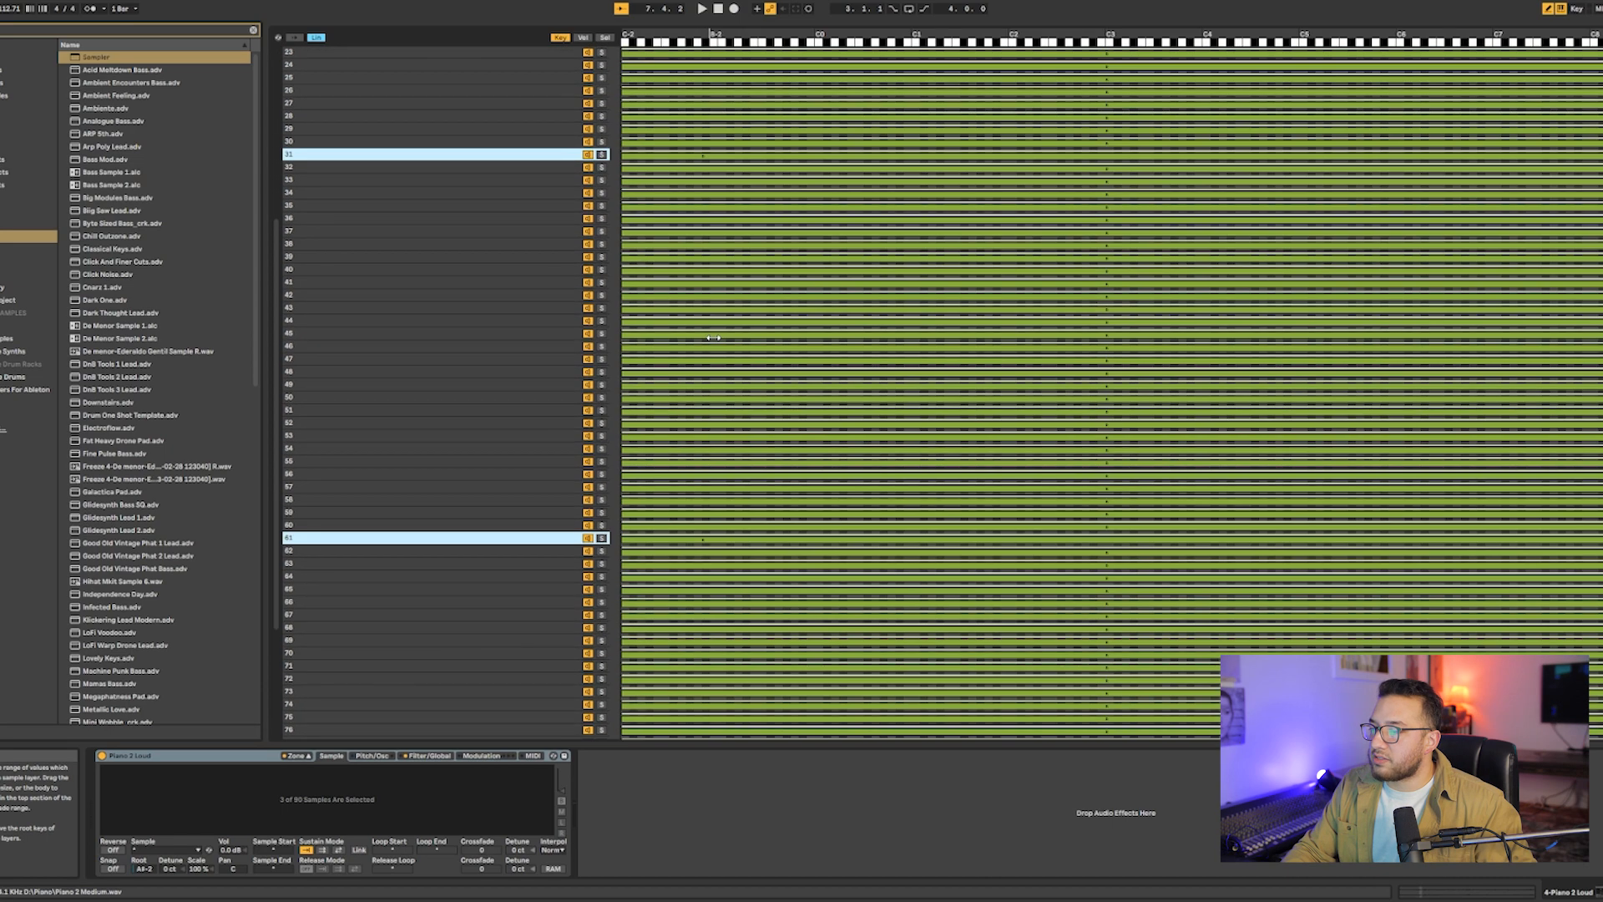
{"action": "scroll", "coordinate": [709, 451], "scroll_direction": "up", "scroll_amount": 7}
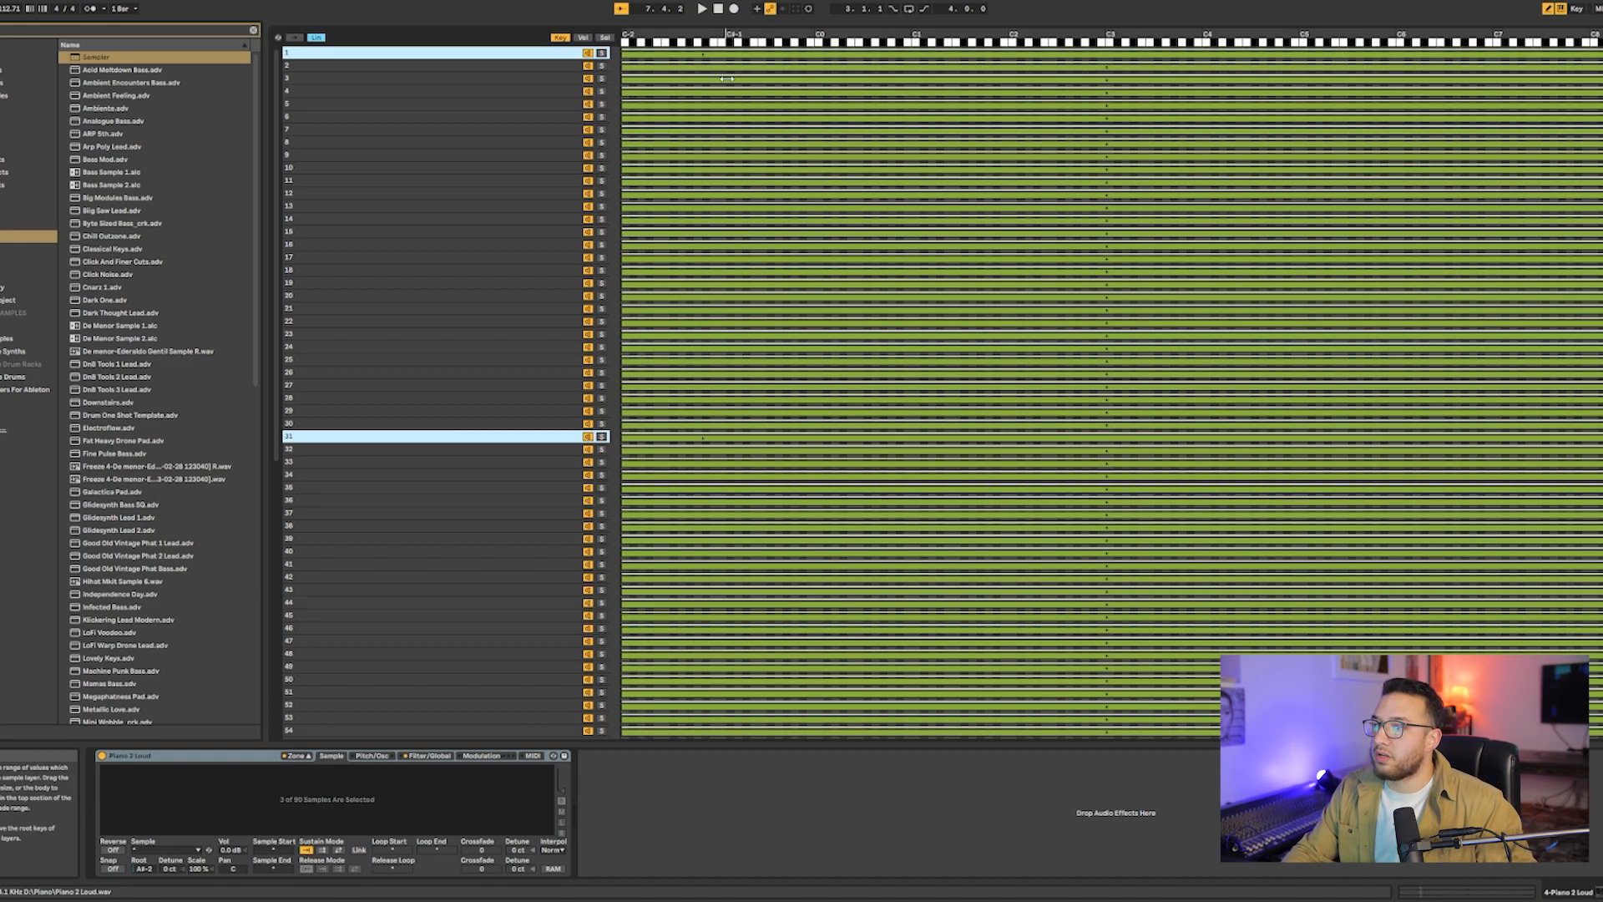
- Select samples 2, 32 and 62 together in the key zone editor and set their root key to C#-1
{"action": "left_click", "coordinate": [303, 67]}
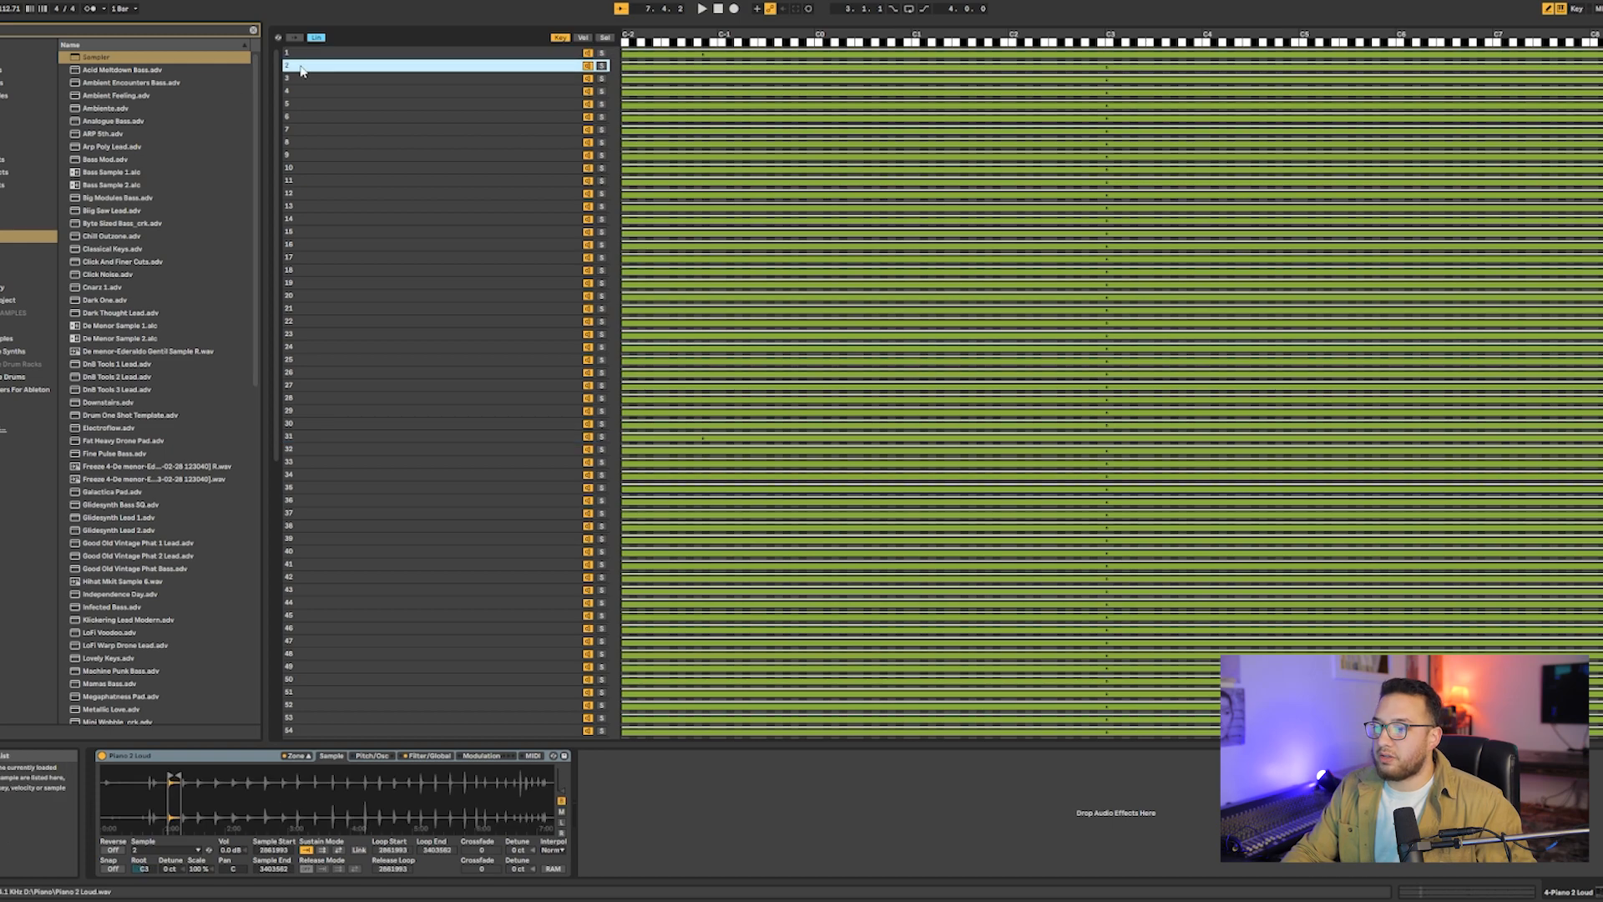
{"action": "left_click", "coordinate": [301, 451]}
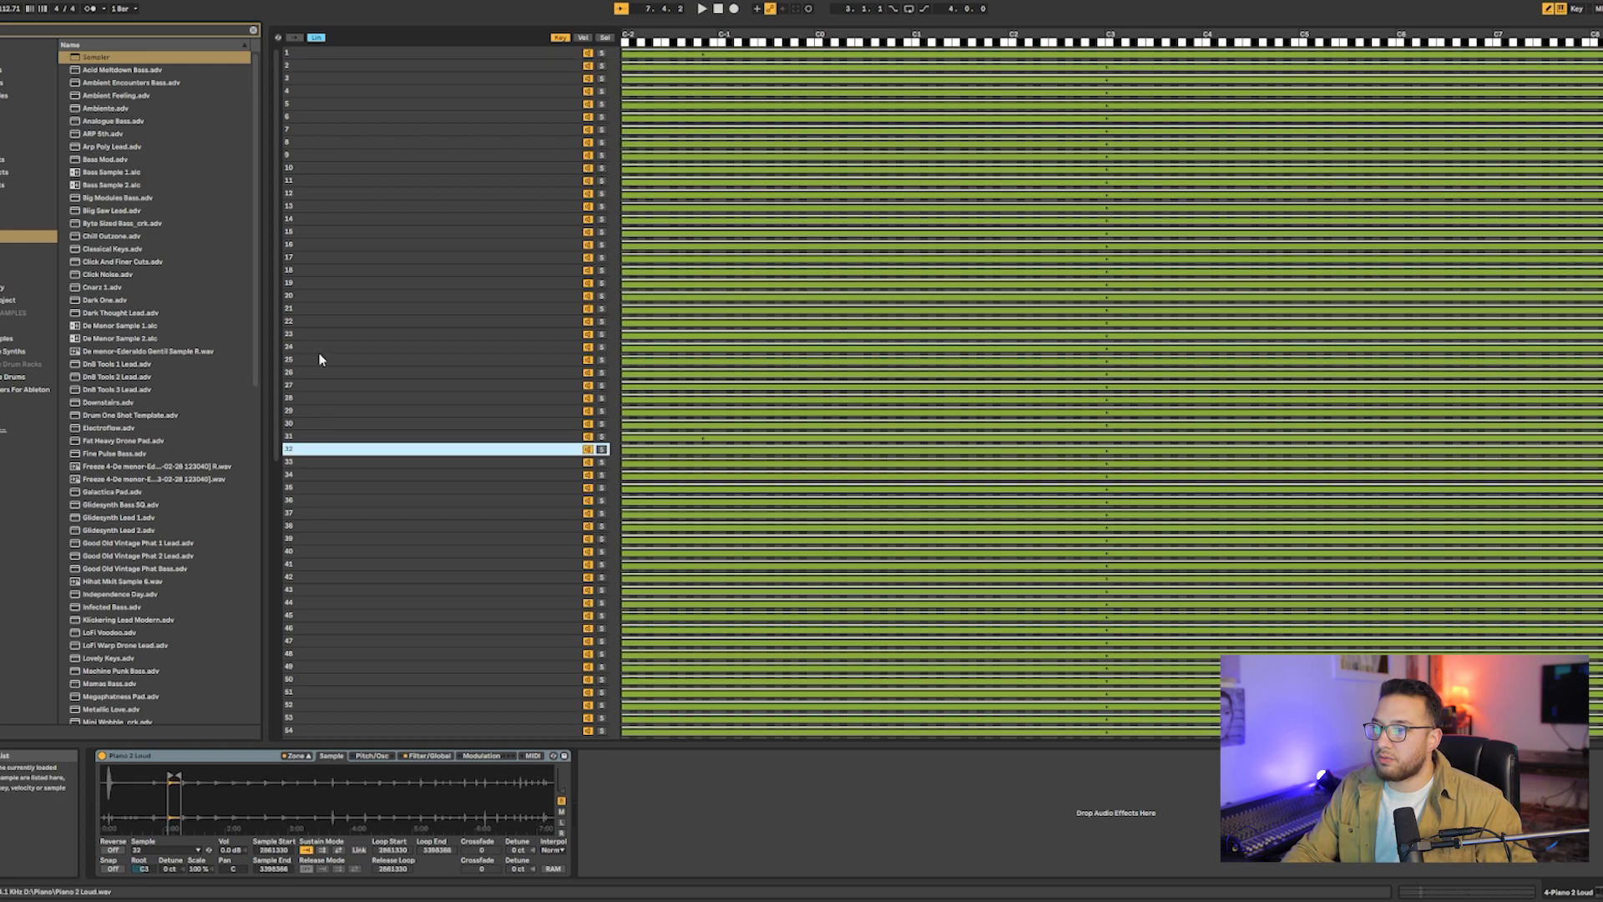
{"action": "left_click", "coordinate": [313, 437]}
{"action": "left_click", "coordinate": [340, 68], "text": "ctrl"}
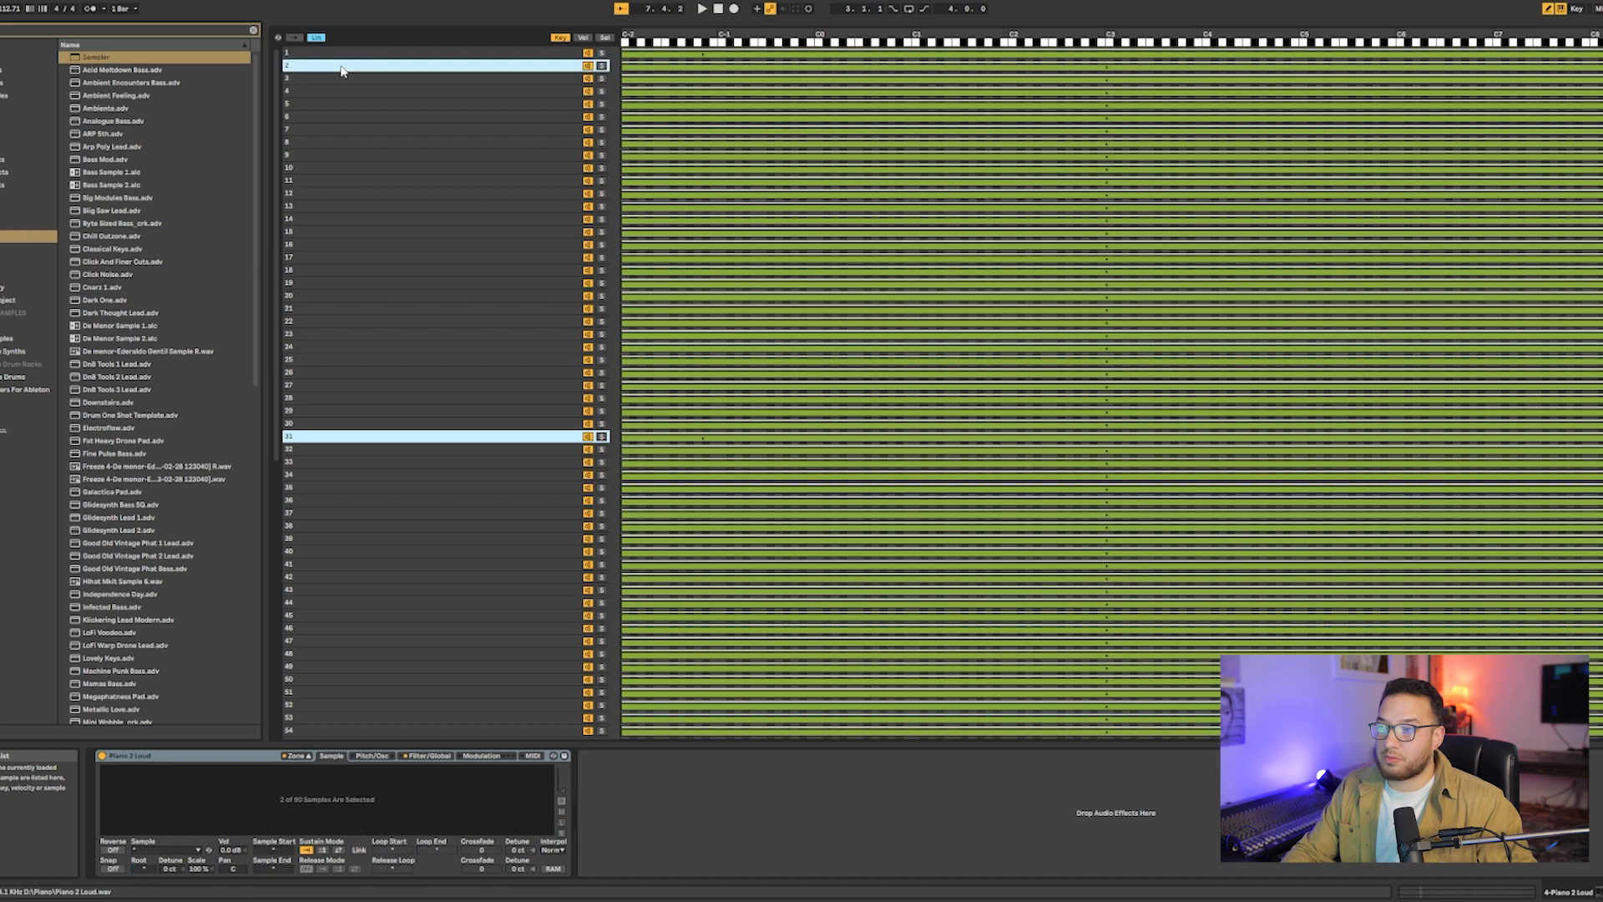
{"action": "scroll", "coordinate": [336, 467], "scroll_direction": "down", "scroll_amount": 3}
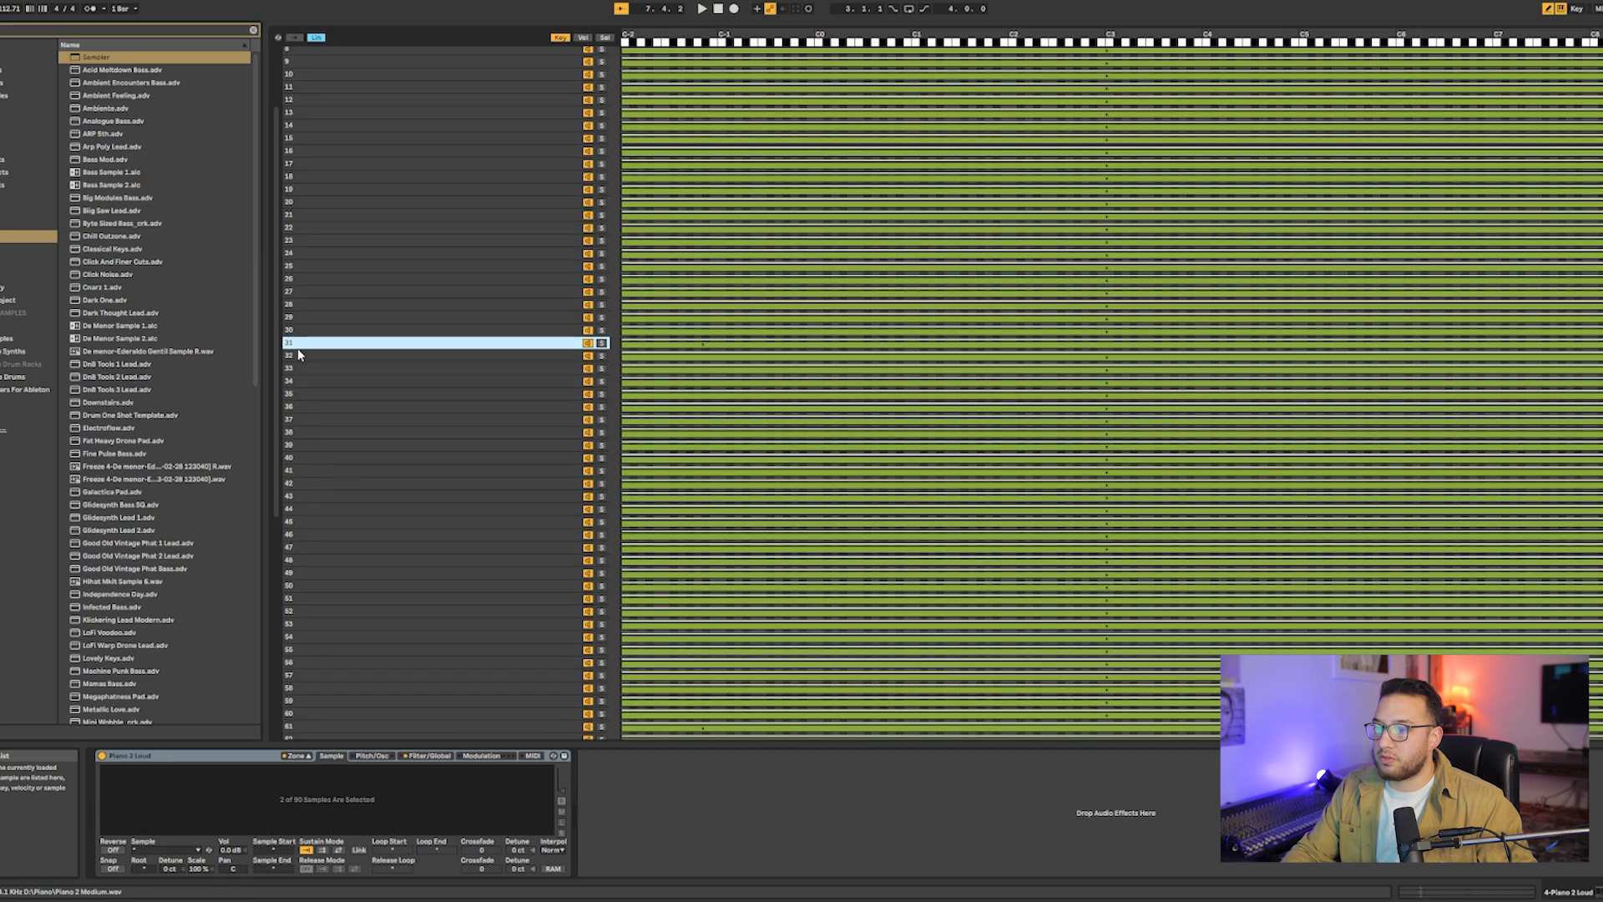
{"action": "left_click", "coordinate": [303, 344], "text": "ctrl"}
{"action": "left_click", "coordinate": [301, 355], "text": "ctrl"}
{"action": "scroll", "coordinate": [303, 361], "scroll_direction": "up", "scroll_amount": 3}
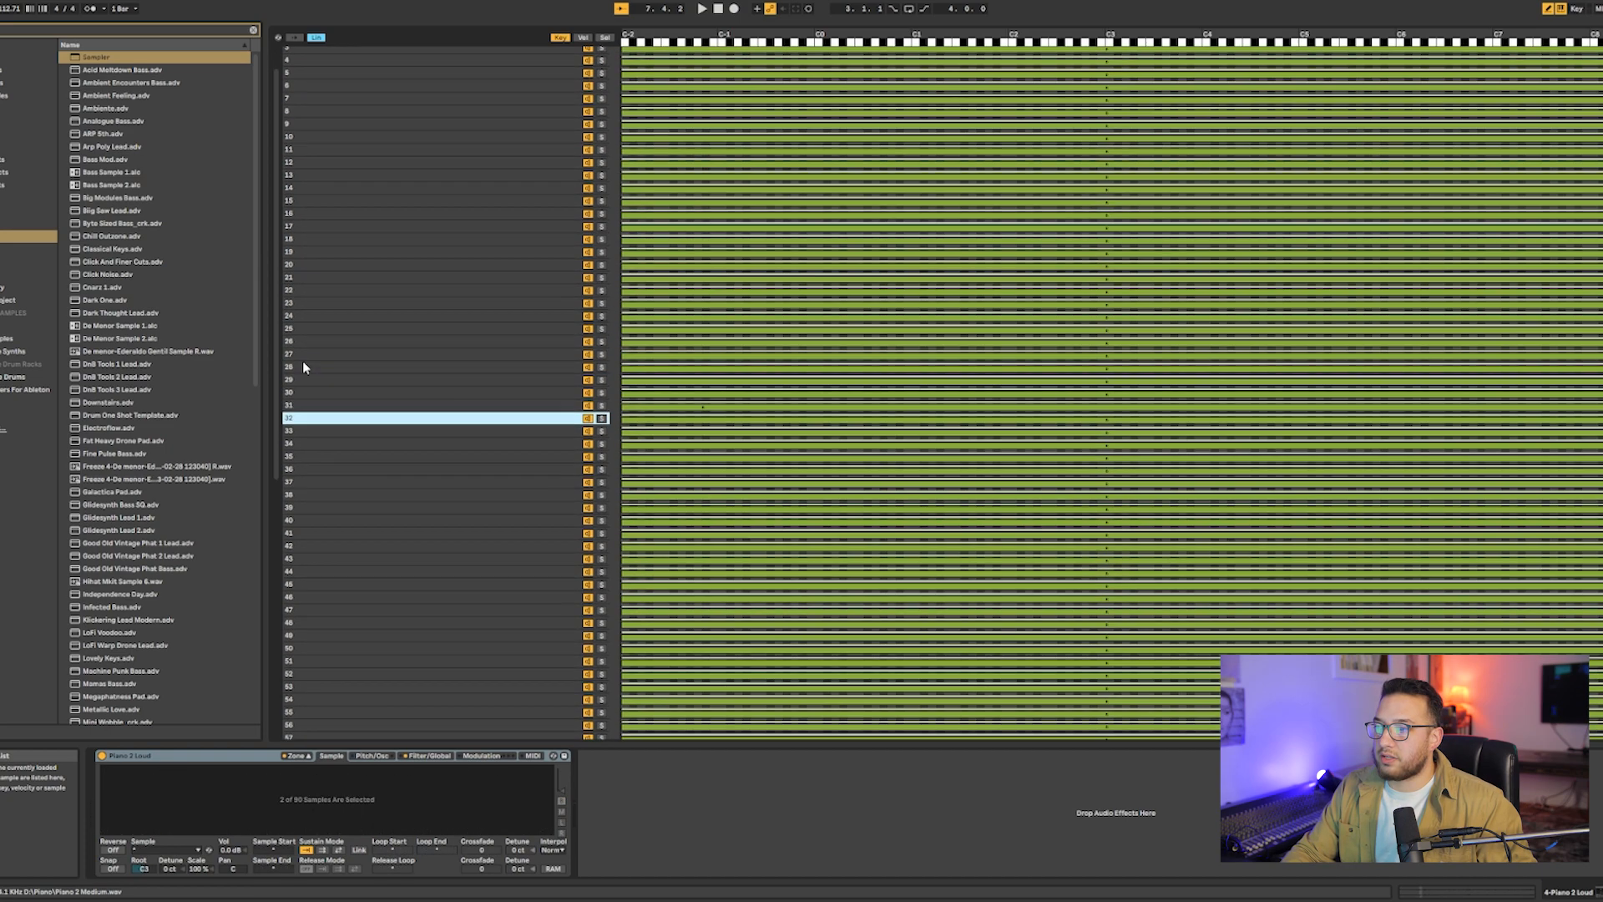
{"action": "scroll", "coordinate": [346, 501], "scroll_direction": "down", "scroll_amount": 12}
{"action": "scroll", "coordinate": [347, 505], "scroll_direction": "up", "scroll_amount": 4}
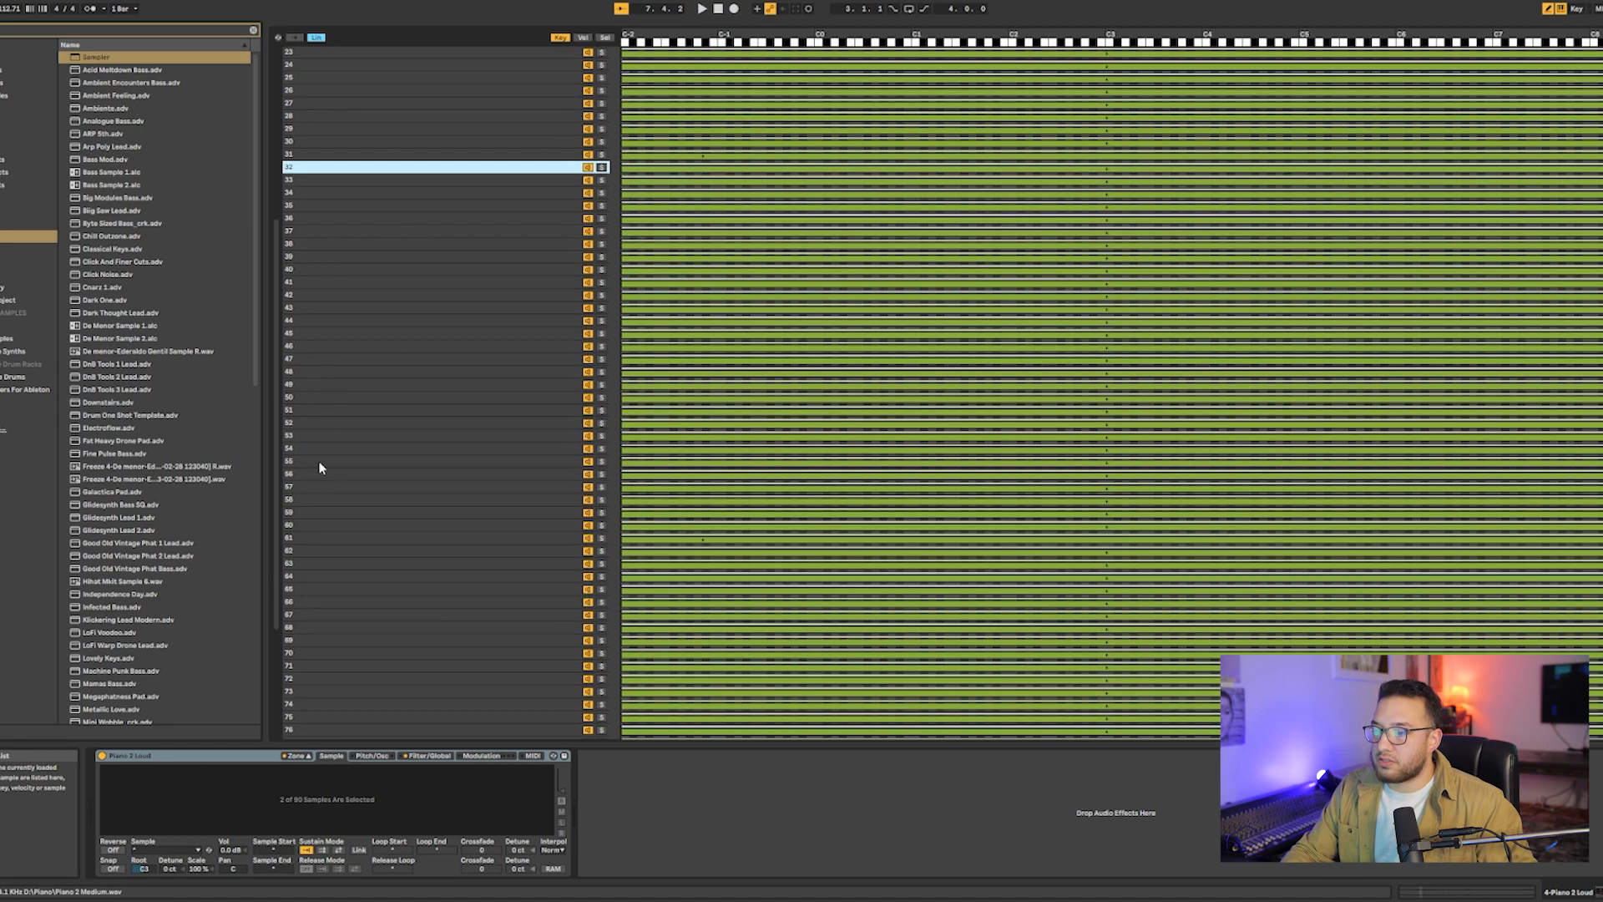
{"action": "left_click", "coordinate": [309, 548], "text": "ctrl"}
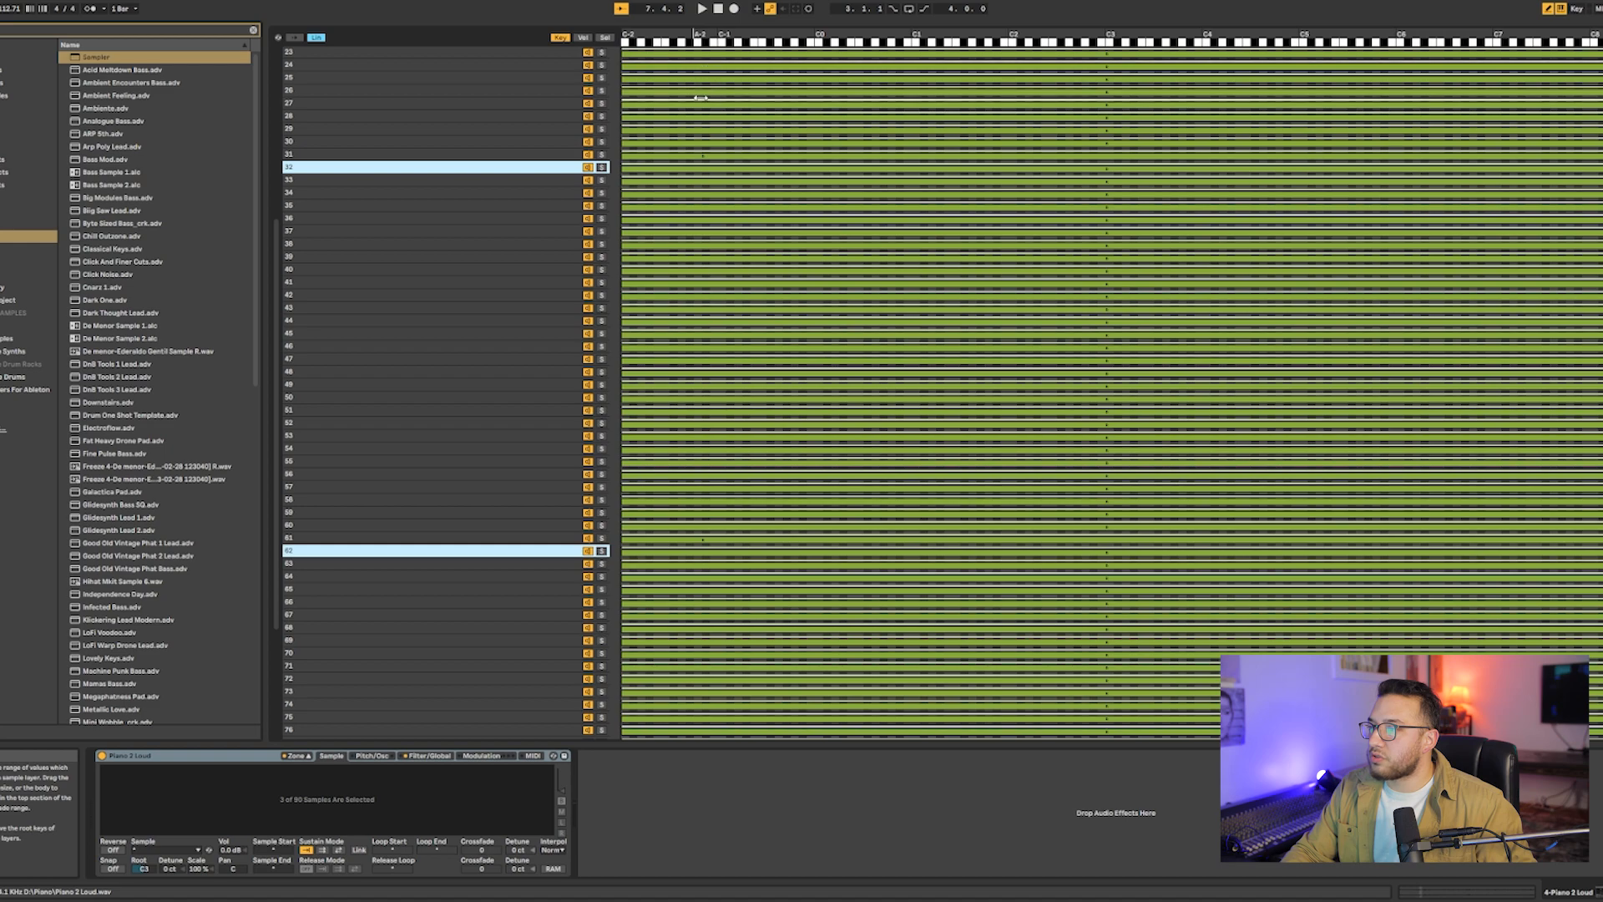
{"action": "scroll", "coordinate": [705, 60], "scroll_direction": "up", "scroll_amount": 9}
{"action": "left_click_drag", "start_coordinate": [708, 60], "coordinate": [695, 55]}
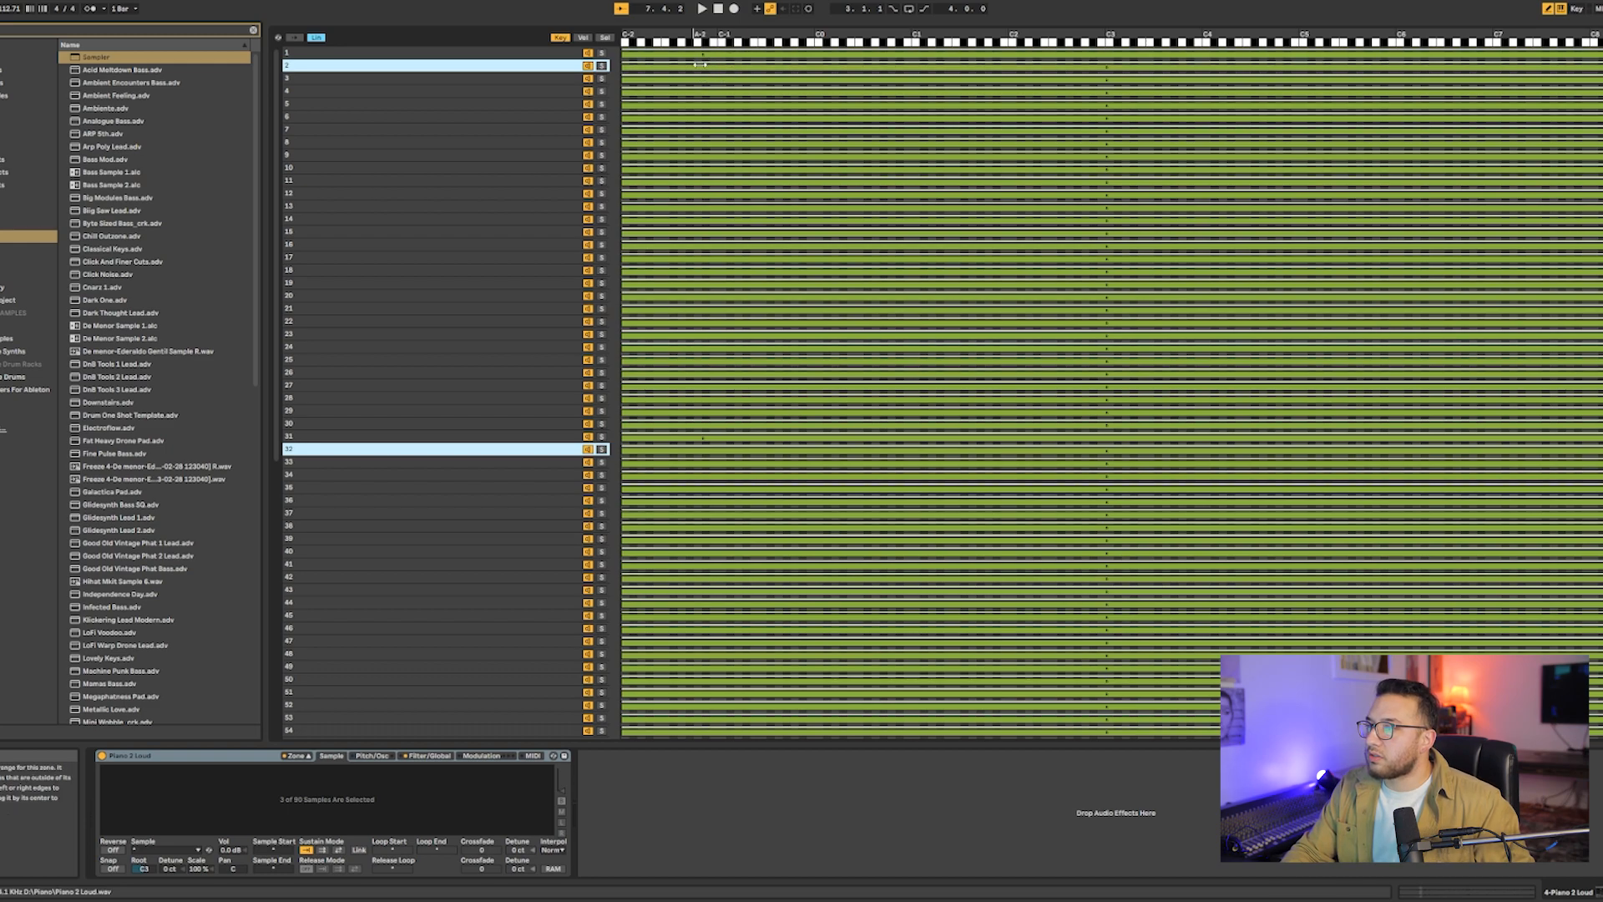
{"action": "left_click_drag", "start_coordinate": [704, 67], "coordinate": [726, 67]}
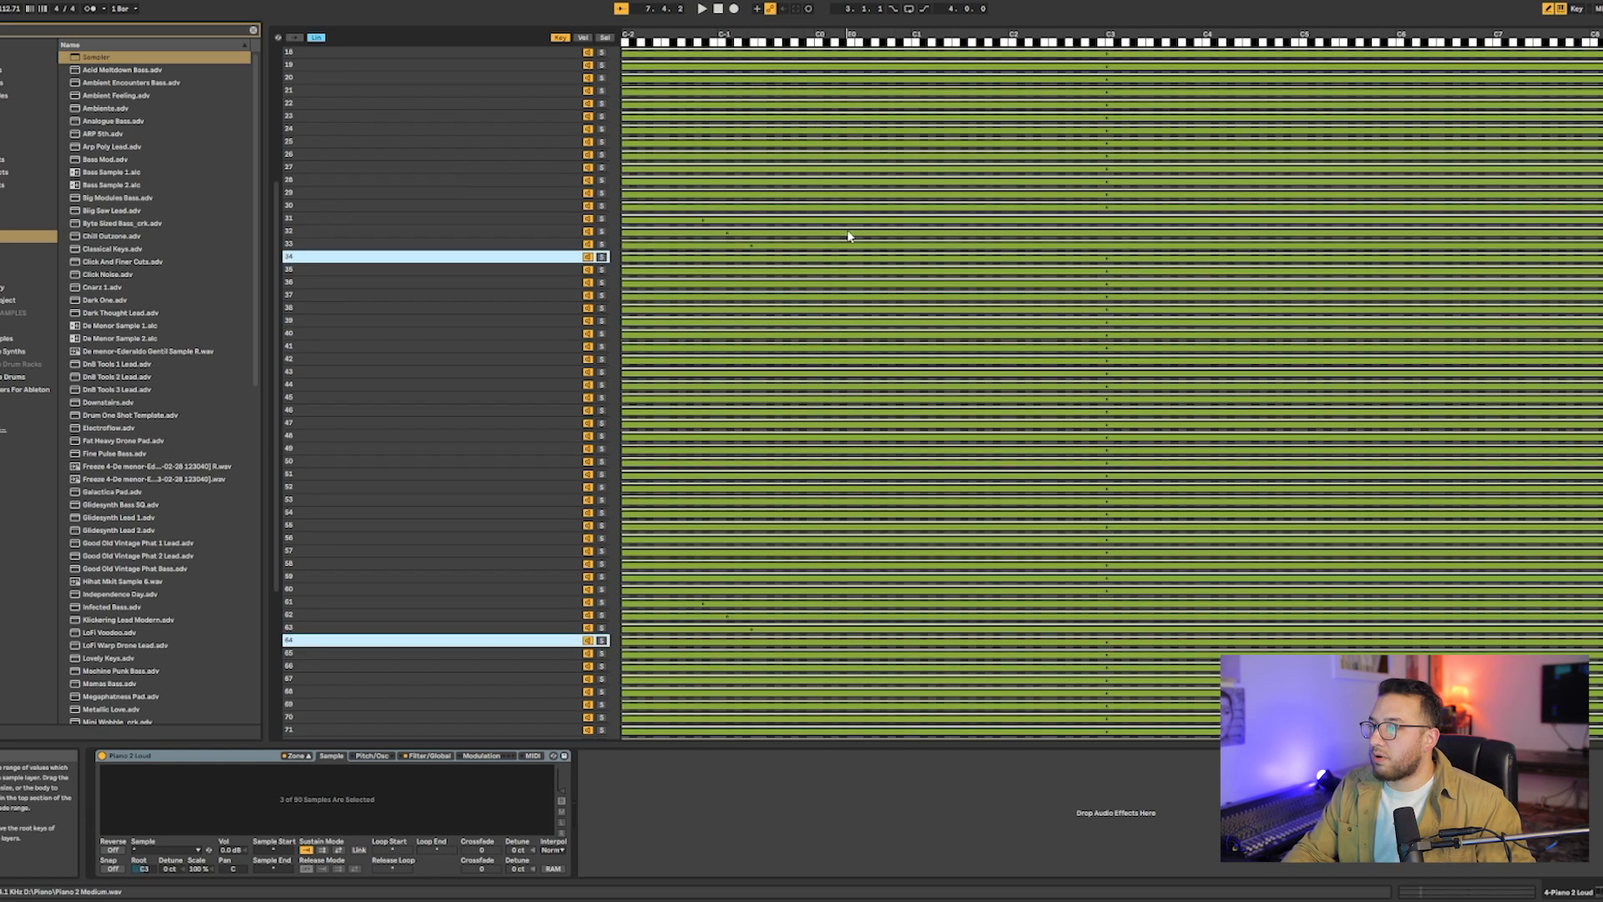
- Set the root key of samples 3, 33 and 63 to E-1 and continue in three-semitone steps for the matching groups through sample 9
{"action": "scroll", "coordinate": [849, 235], "scroll_direction": "down", "scroll_amount": 5}
{"action": "scroll", "coordinate": [847, 233], "scroll_direction": "up", "scroll_amount": 10}
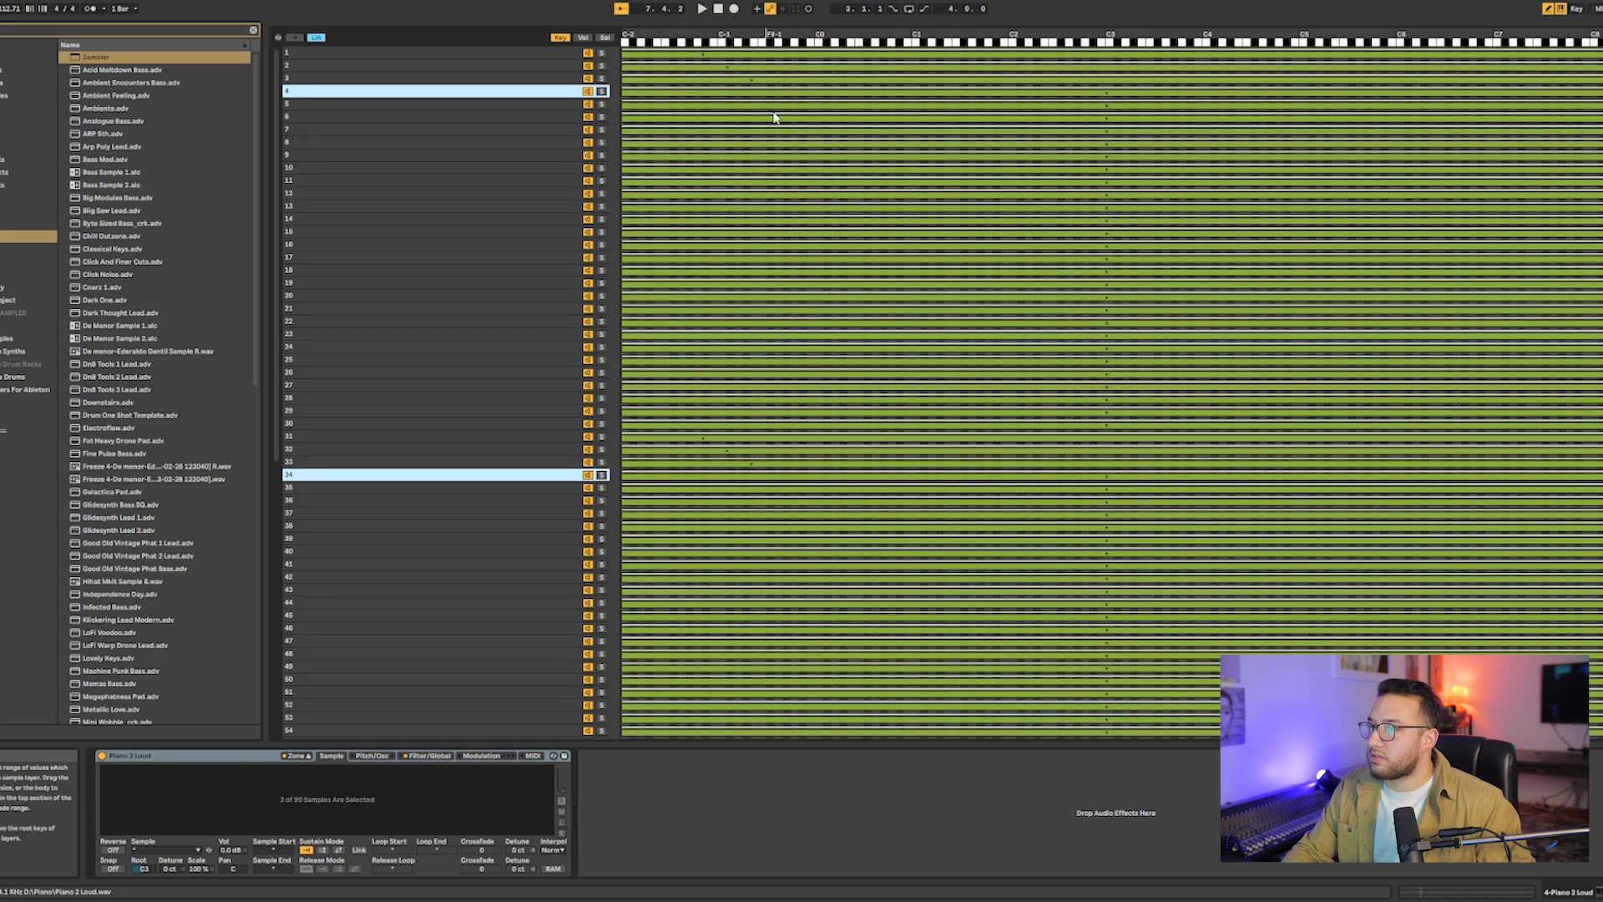
{"action": "scroll", "coordinate": [360, 428], "scroll_direction": "up", "scroll_amount": 6}
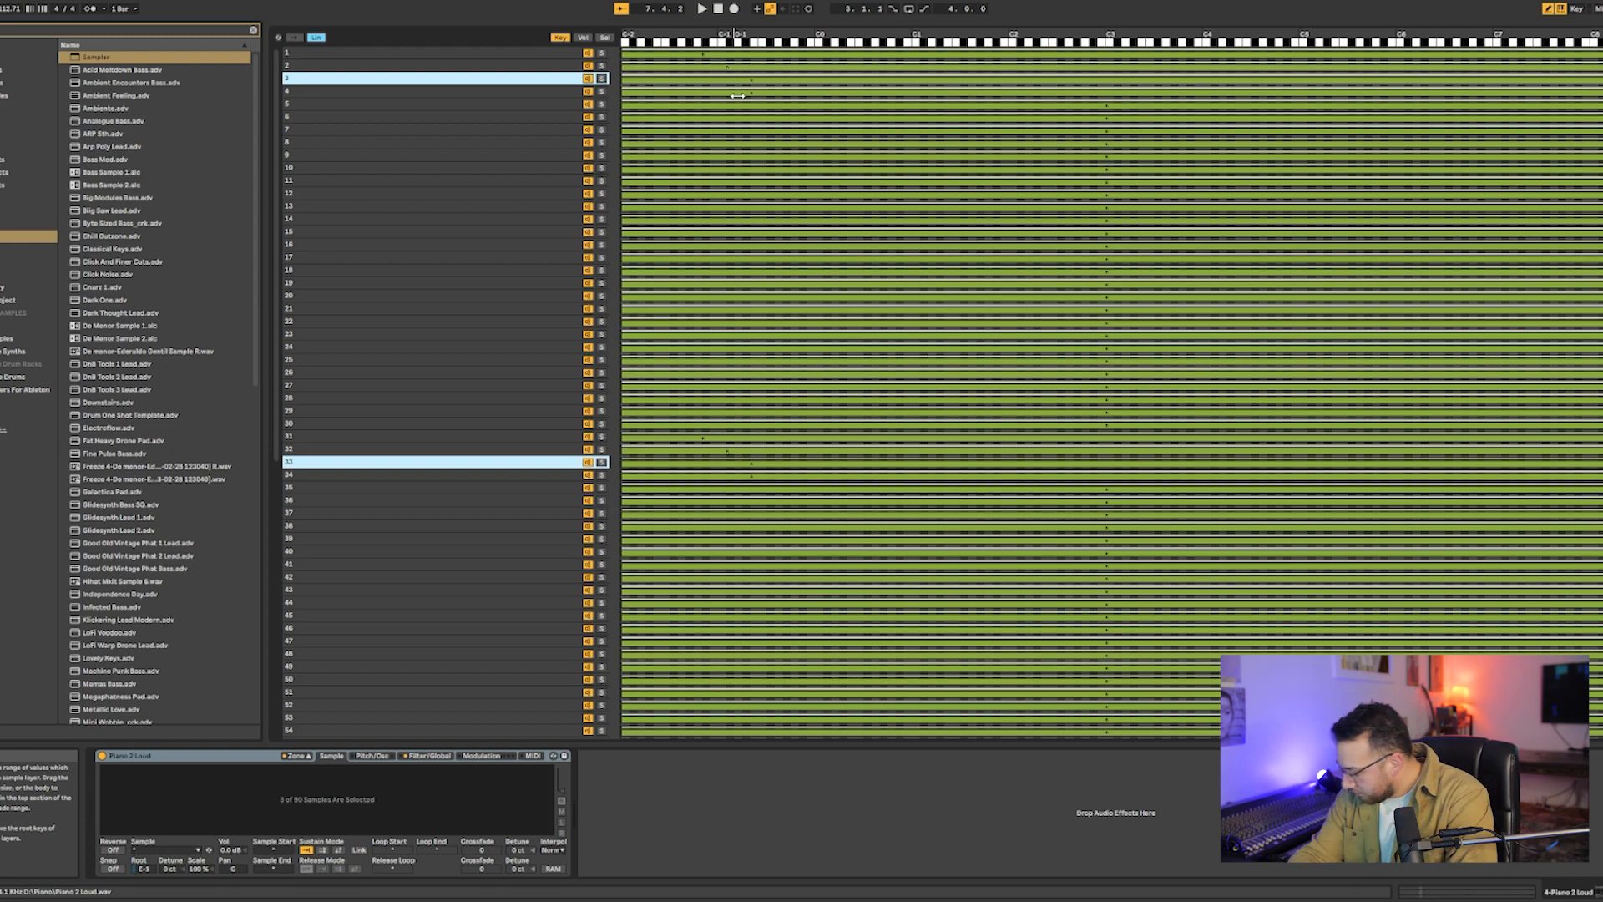
{"action": "left_click", "coordinate": [781, 93]}
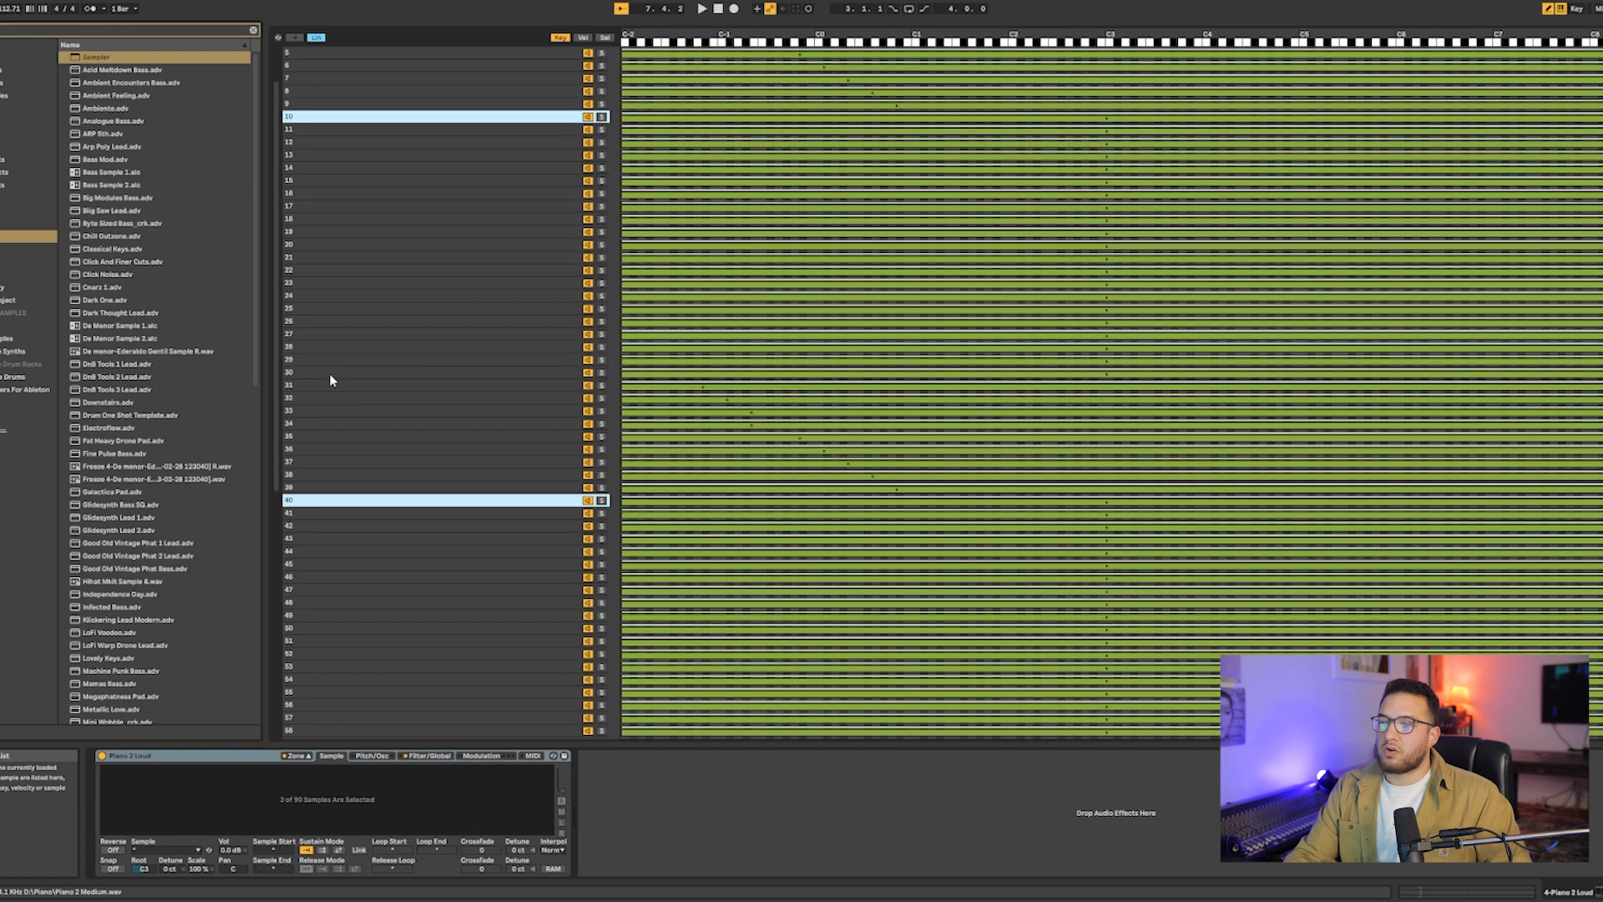
- Continue the root keys in three-semitone steps for the matching groups from samples 10, 40 and 70 through samples 30, 60 and 90
{"action": "scroll", "coordinate": [331, 381], "scroll_direction": "up", "scroll_amount": 2}
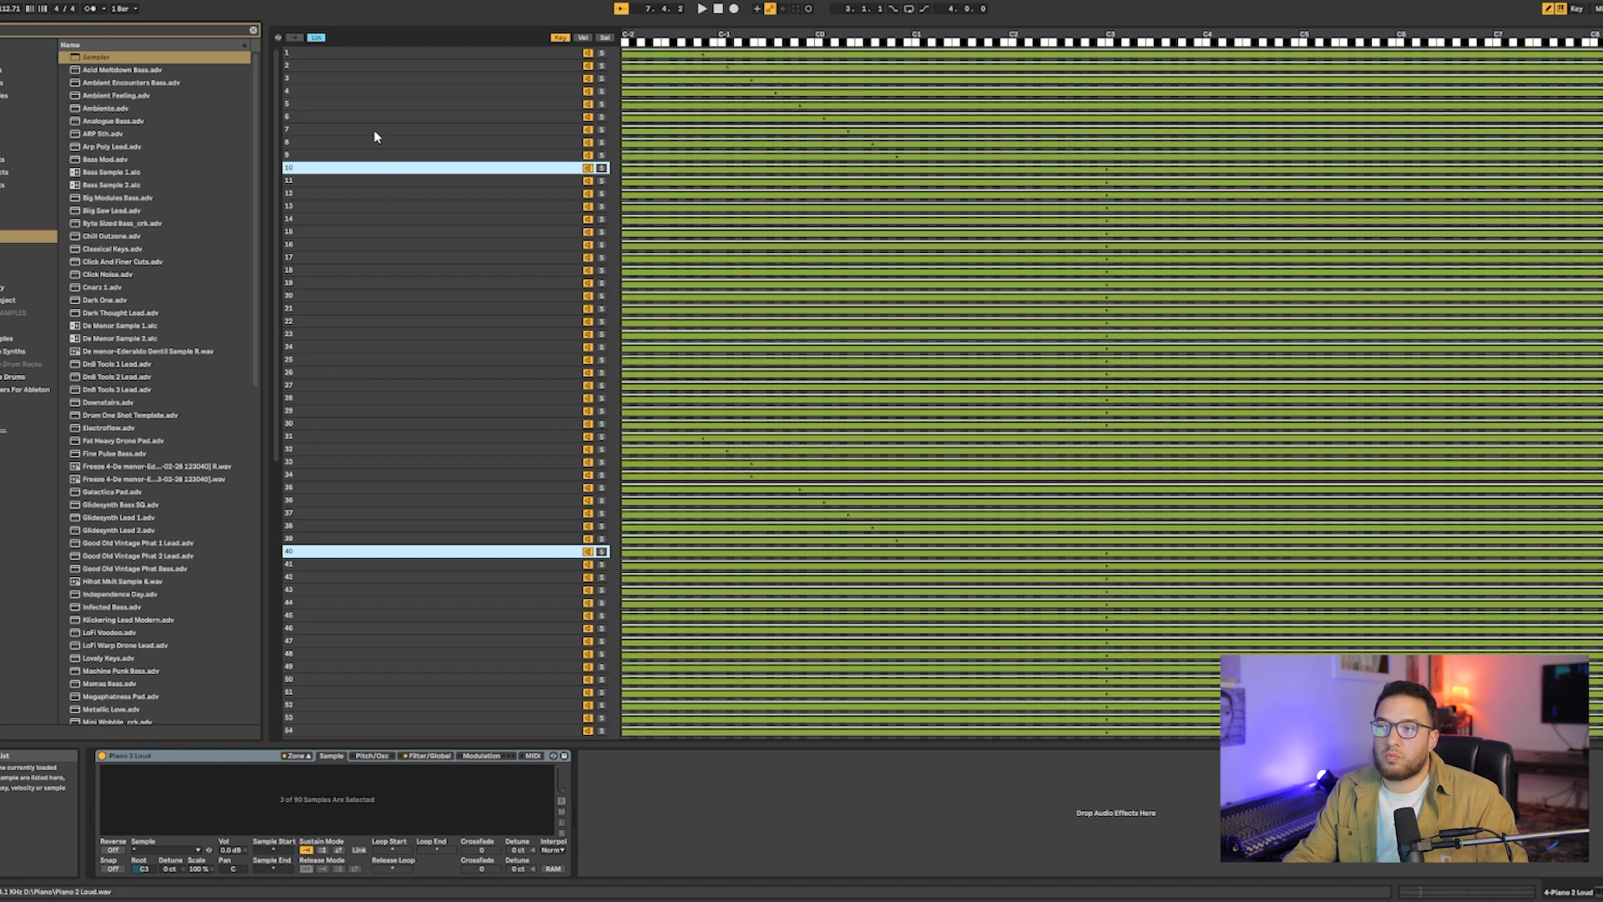
{"action": "scroll", "coordinate": [359, 201], "scroll_direction": "down", "scroll_amount": 7}
{"action": "scroll", "coordinate": [358, 202], "scroll_direction": "up", "scroll_amount": 7}
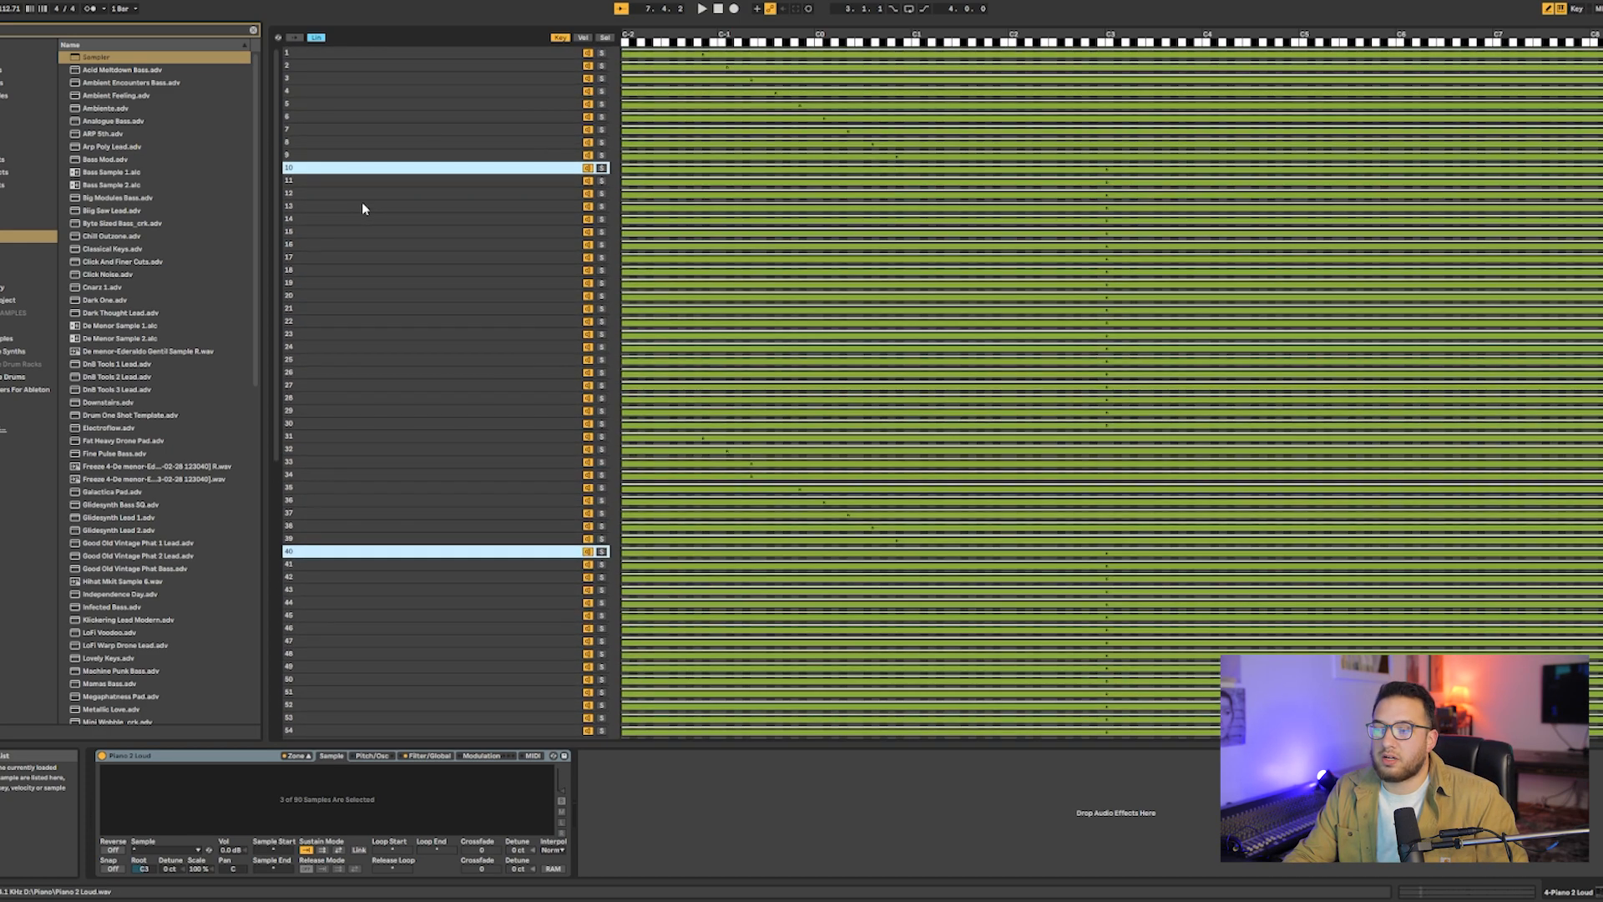
{"action": "scroll", "coordinate": [362, 203], "scroll_direction": "down", "scroll_amount": 13}
{"action": "scroll", "coordinate": [345, 287], "scroll_direction": "up", "scroll_amount": 10}
{"action": "scroll", "coordinate": [347, 294], "scroll_direction": "up", "scroll_amount": 3}
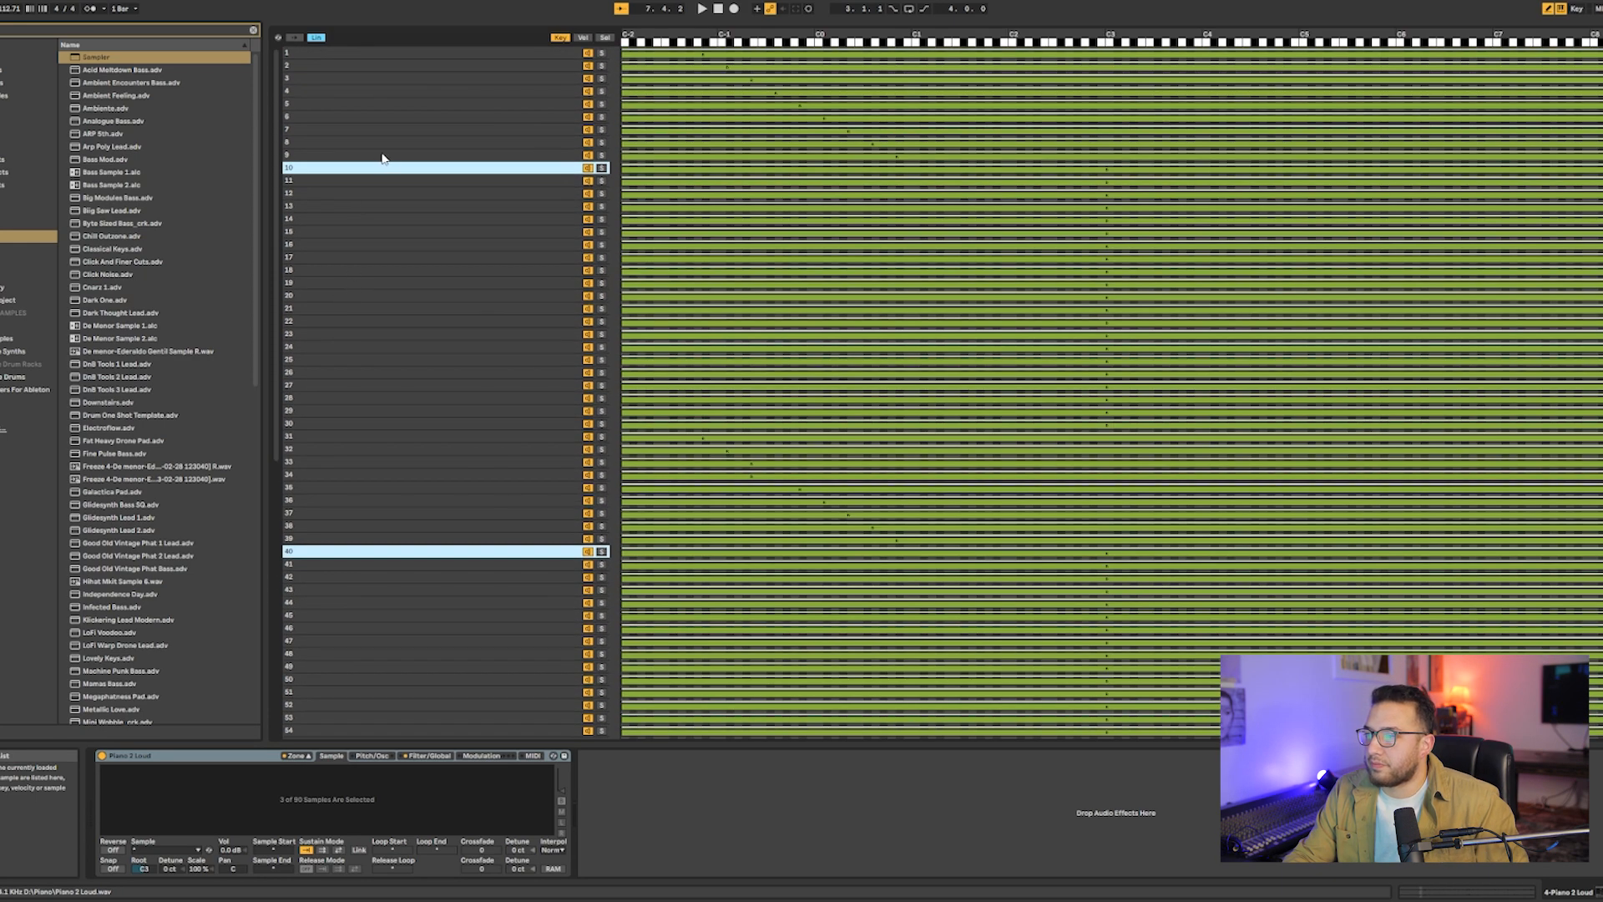
{"action": "left_click_drag", "start_coordinate": [914, 172], "coordinate": [941, 179]}
{"action": "left_click", "coordinate": [350, 181]}
{"action": "scroll", "coordinate": [315, 312], "scroll_direction": "down", "scroll_amount": 4}
{"action": "left_click", "coordinate": [304, 438], "text": "ctrl"}
{"action": "scroll", "coordinate": [324, 495], "scroll_direction": "down", "scroll_amount": 9}
{"action": "left_click", "coordinate": [327, 538], "text": "ctrl"}
{"action": "scroll", "coordinate": [333, 526], "scroll_direction": "up", "scroll_amount": 14}
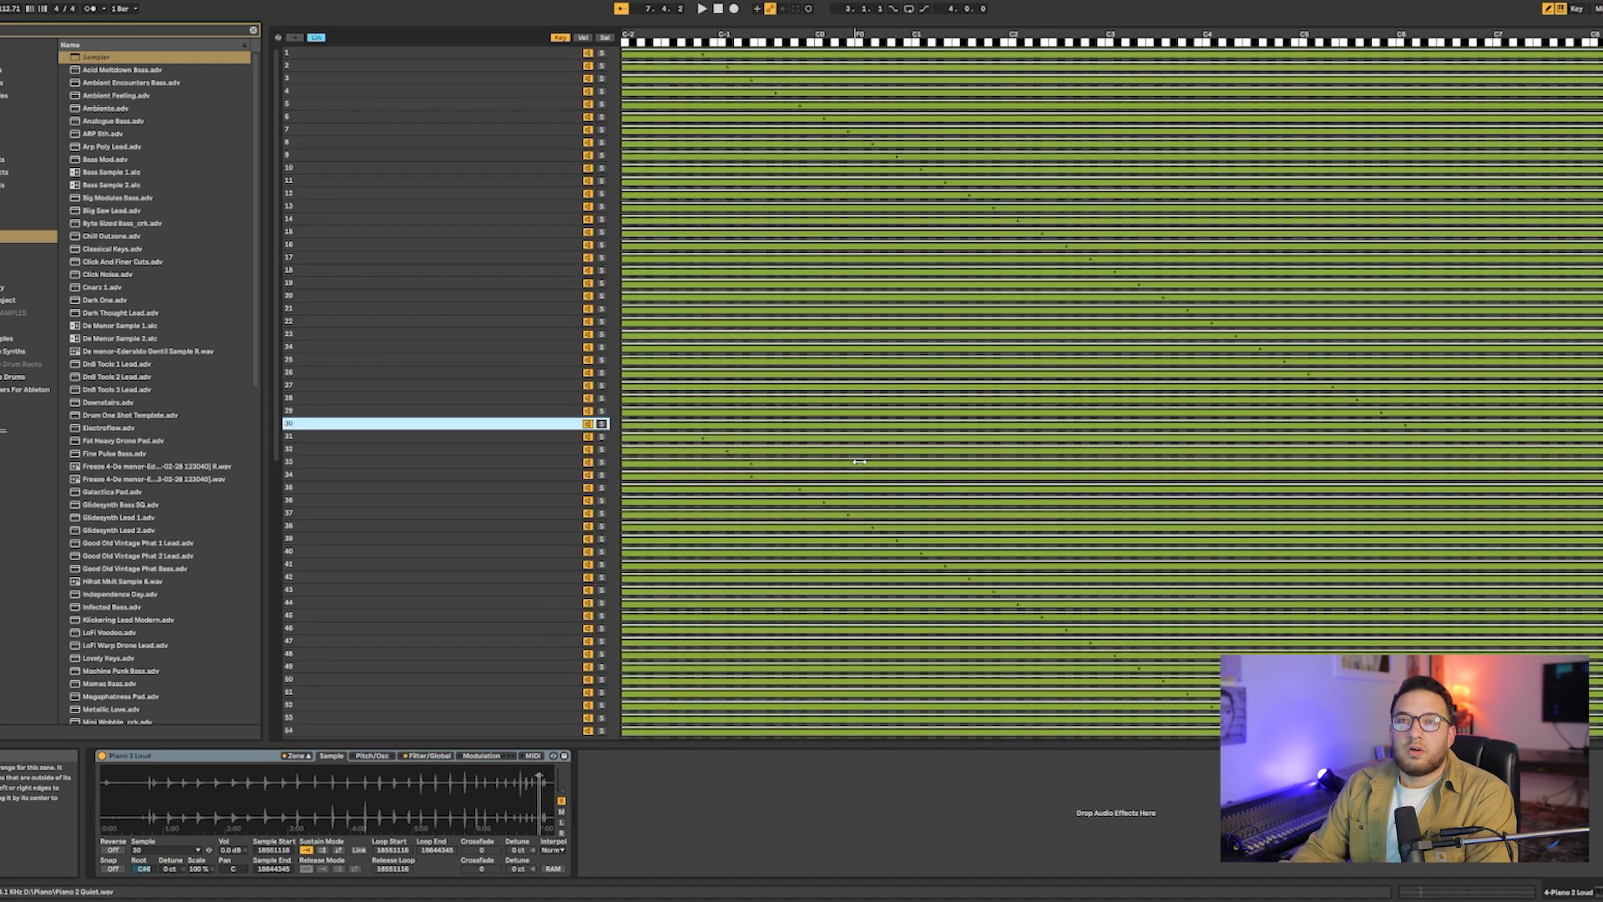
- Correct the root keys of samples 34 and 64 to G-1 in the key zone editor, matching sample 4
{"action": "left_click", "coordinate": [859, 461]}
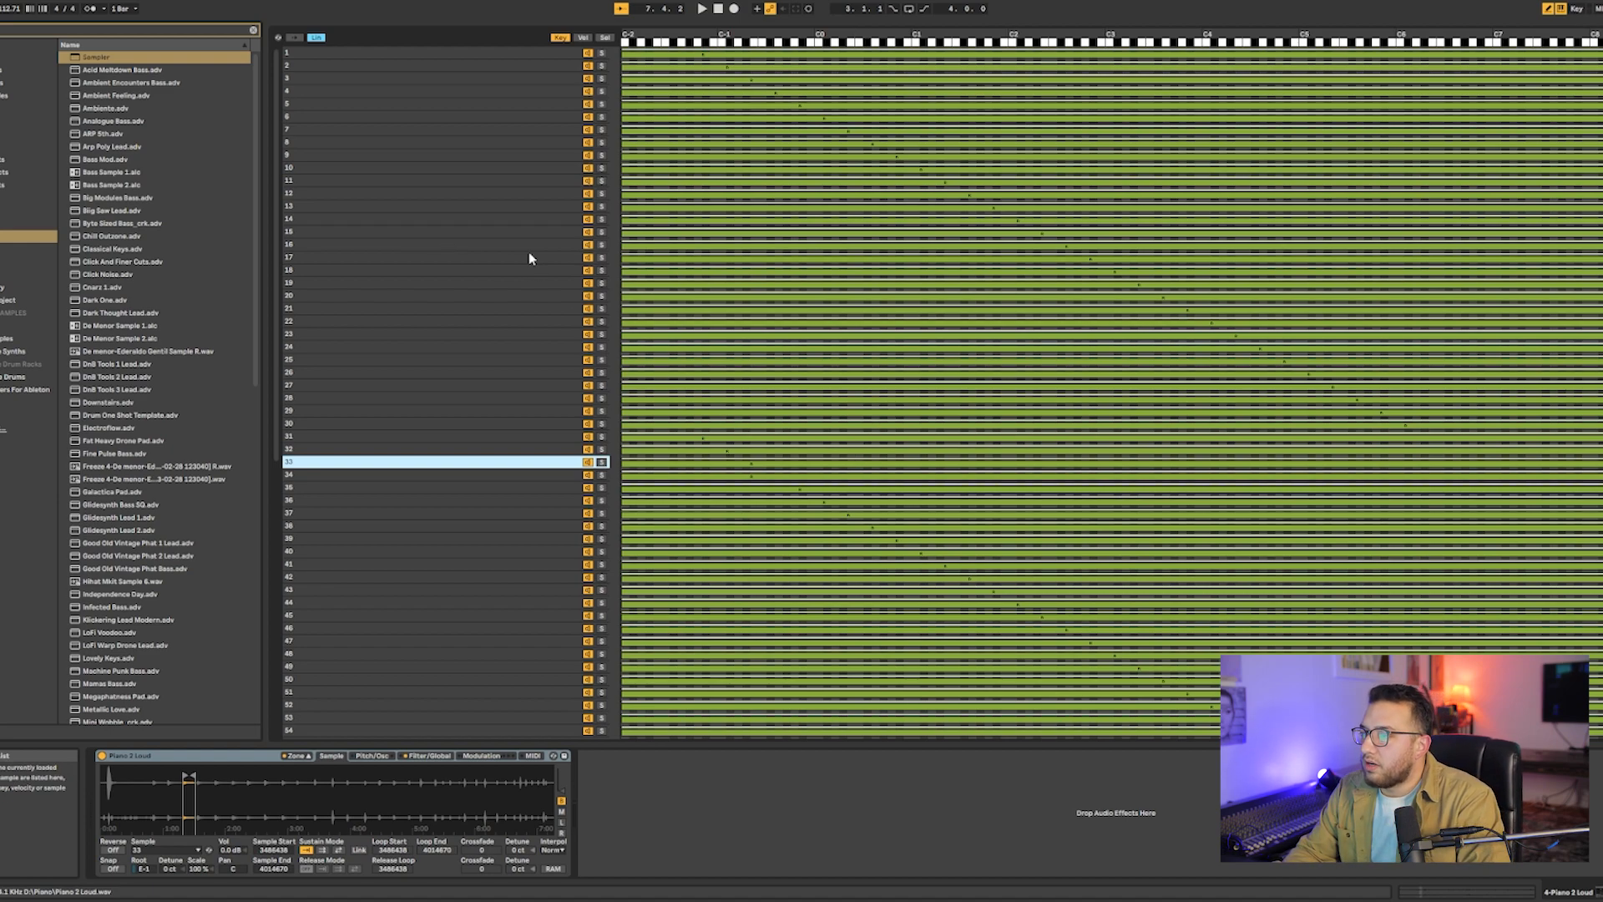
{"action": "left_click", "coordinate": [582, 38]}
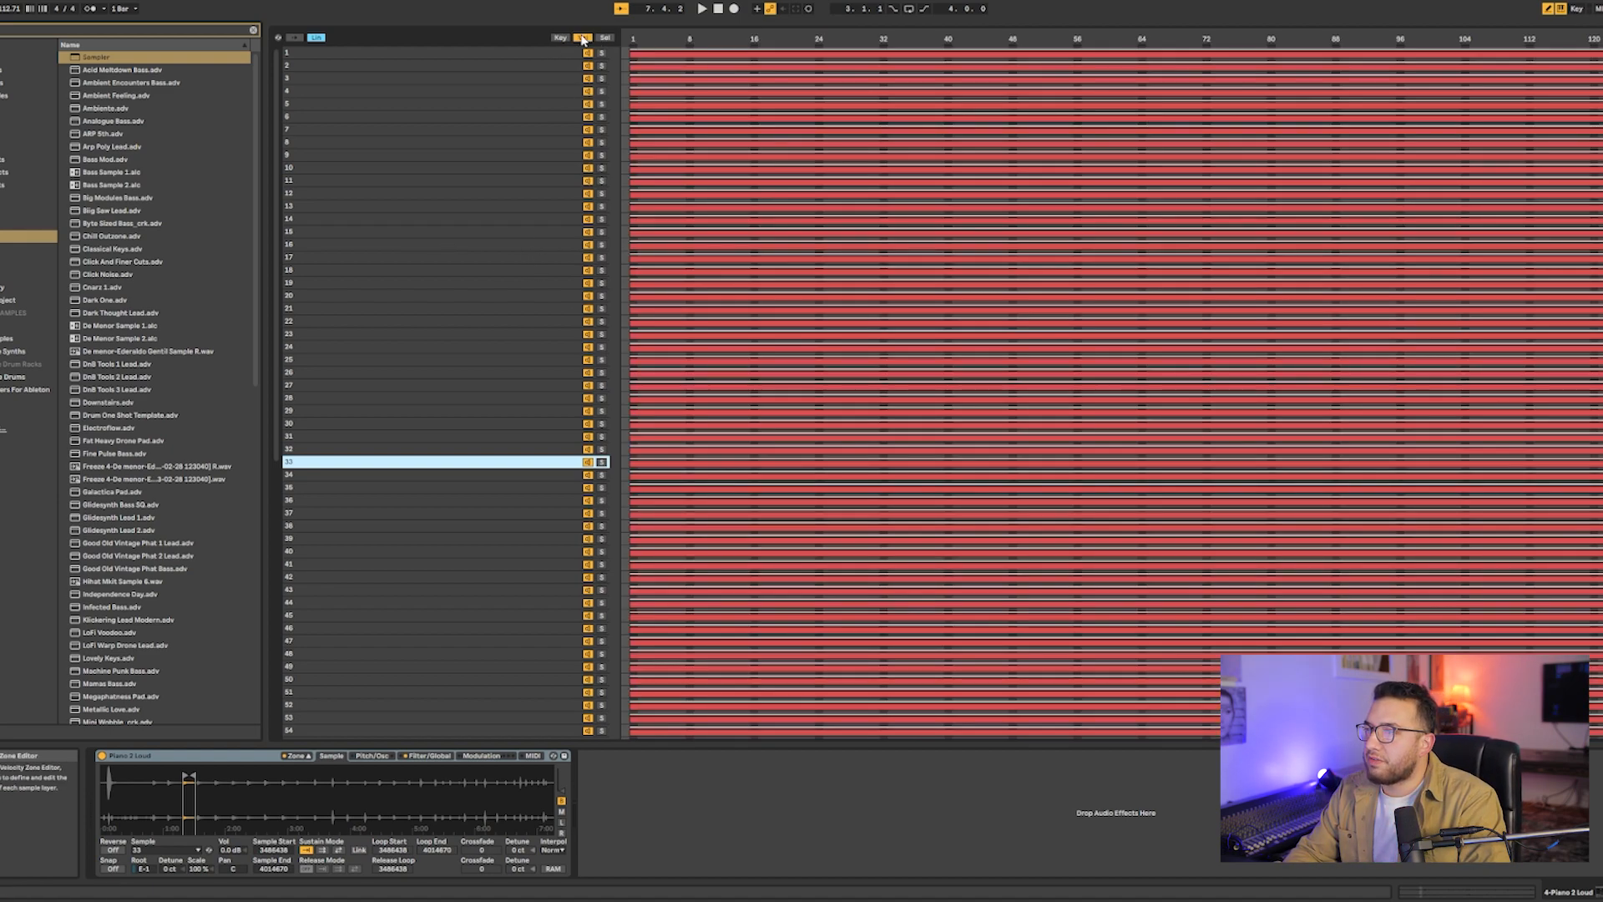
{"action": "left_click", "coordinate": [560, 38]}
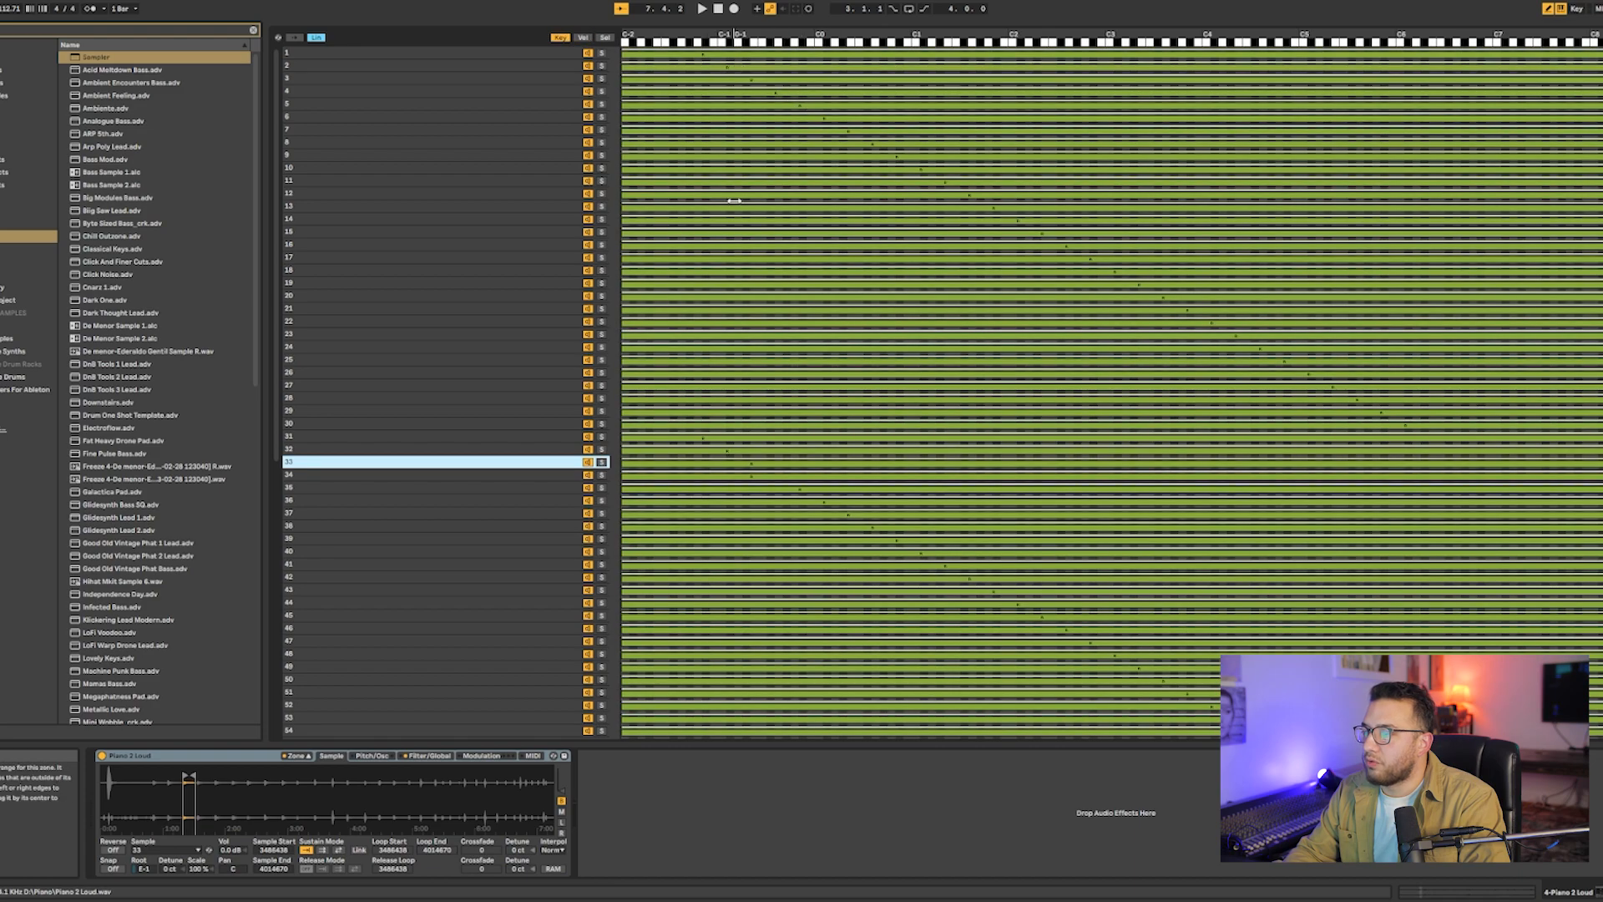
{"action": "scroll", "coordinate": [786, 400], "scroll_direction": "down", "scroll_amount": 10}
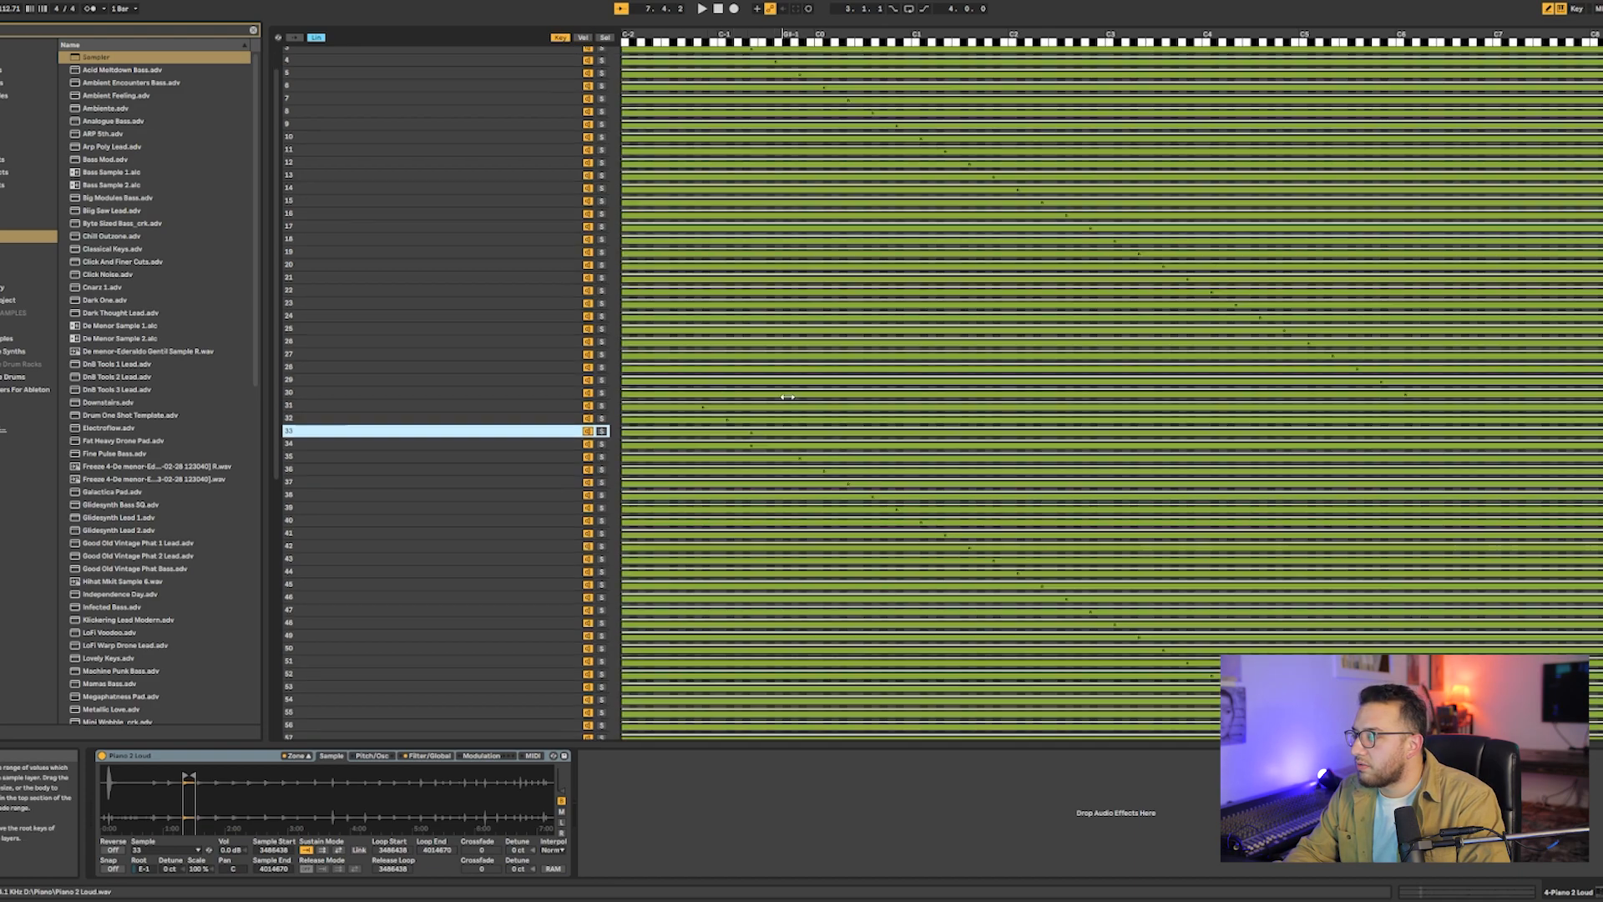
{"action": "key", "text": "ctrl+a"}
{"action": "scroll", "coordinate": [847, 218], "scroll_direction": "up", "scroll_amount": 5}
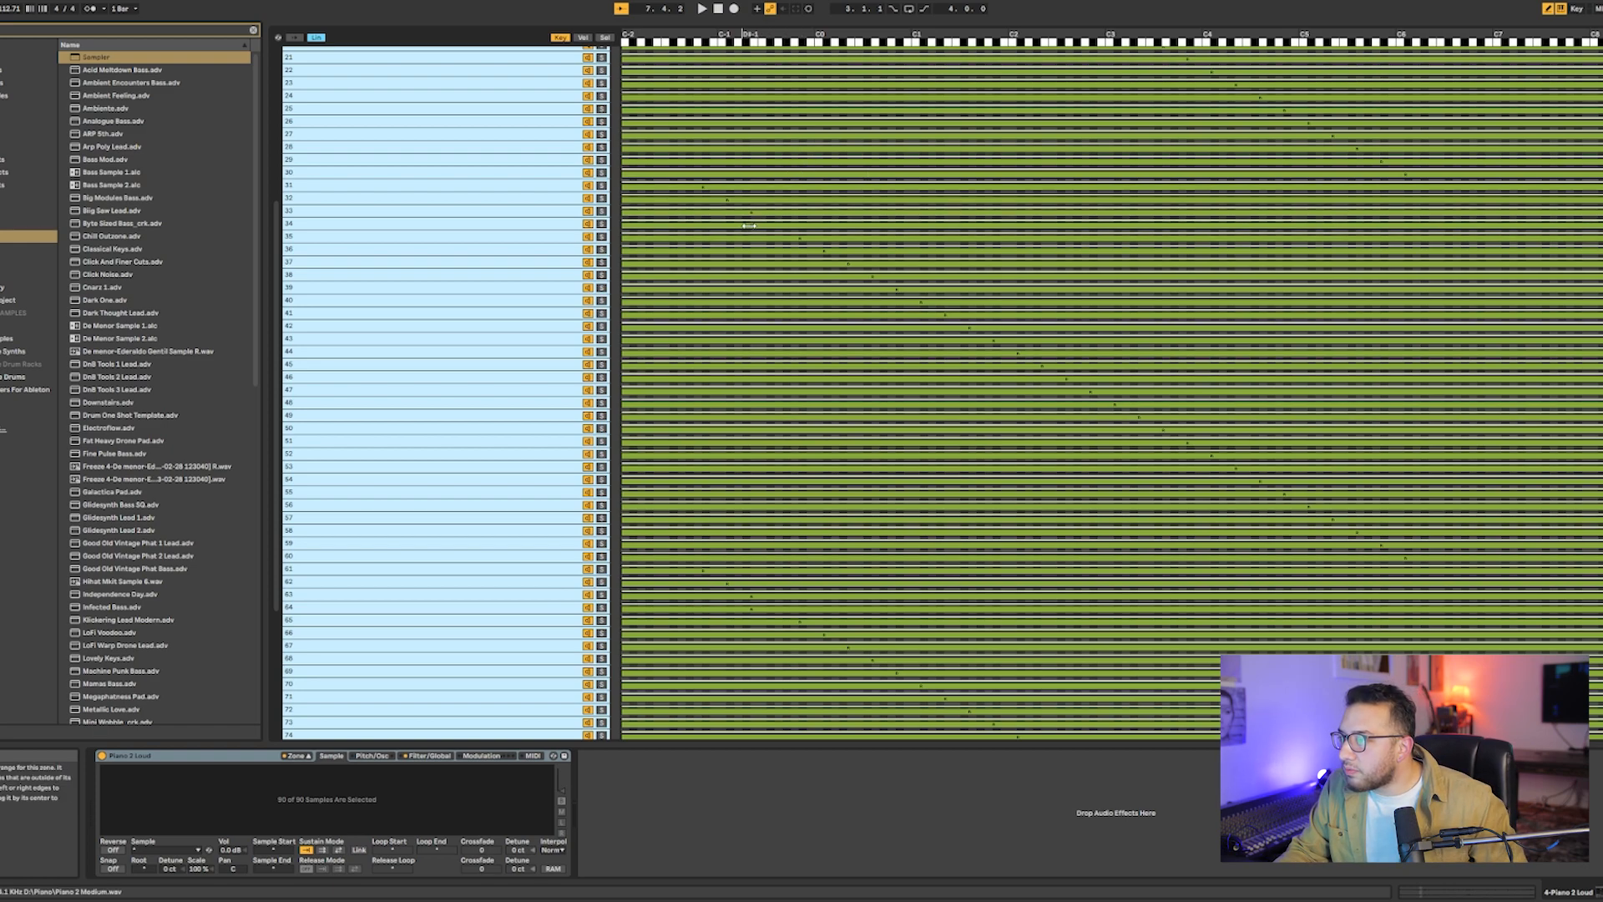
{"action": "left_click_drag", "start_coordinate": [751, 226], "coordinate": [775, 228]}
{"action": "scroll", "coordinate": [776, 334], "scroll_direction": "down", "scroll_amount": 2}
{"action": "left_click_drag", "start_coordinate": [751, 513], "coordinate": [775, 513]}
{"action": "scroll", "coordinate": [775, 514], "scroll_direction": "down", "scroll_amount": 3}
{"action": "scroll", "coordinate": [773, 507], "scroll_direction": "up", "scroll_amount": 6}
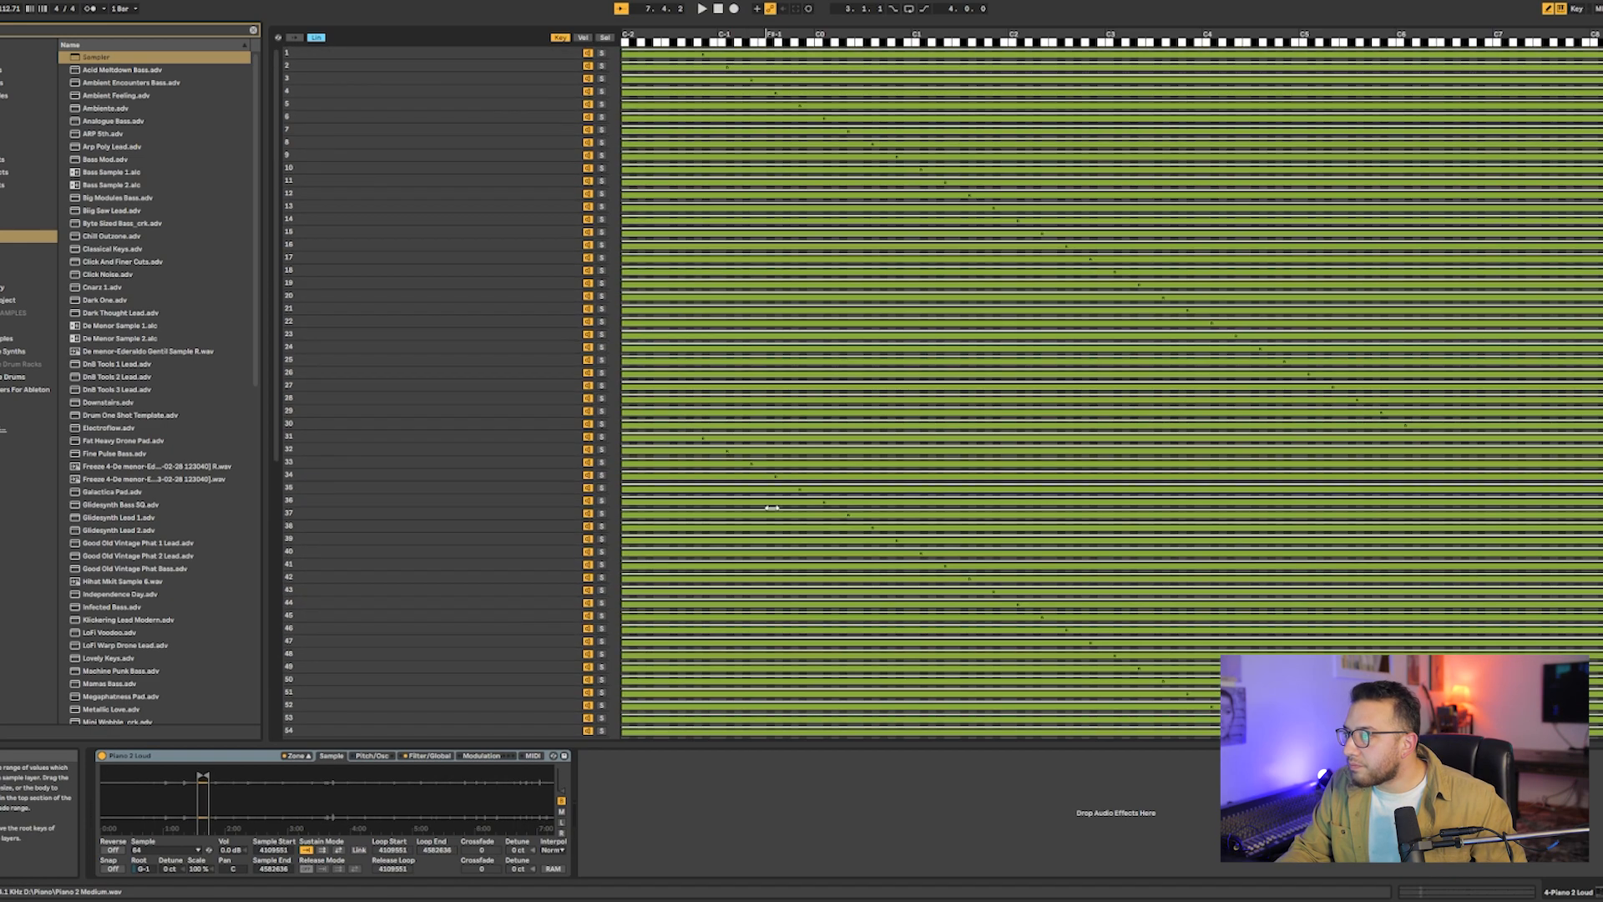
- Distribute the key ranges of all samples around their root keys
{"action": "left_click", "coordinate": [791, 435]}
{"action": "key", "text": "ctrl+a"}
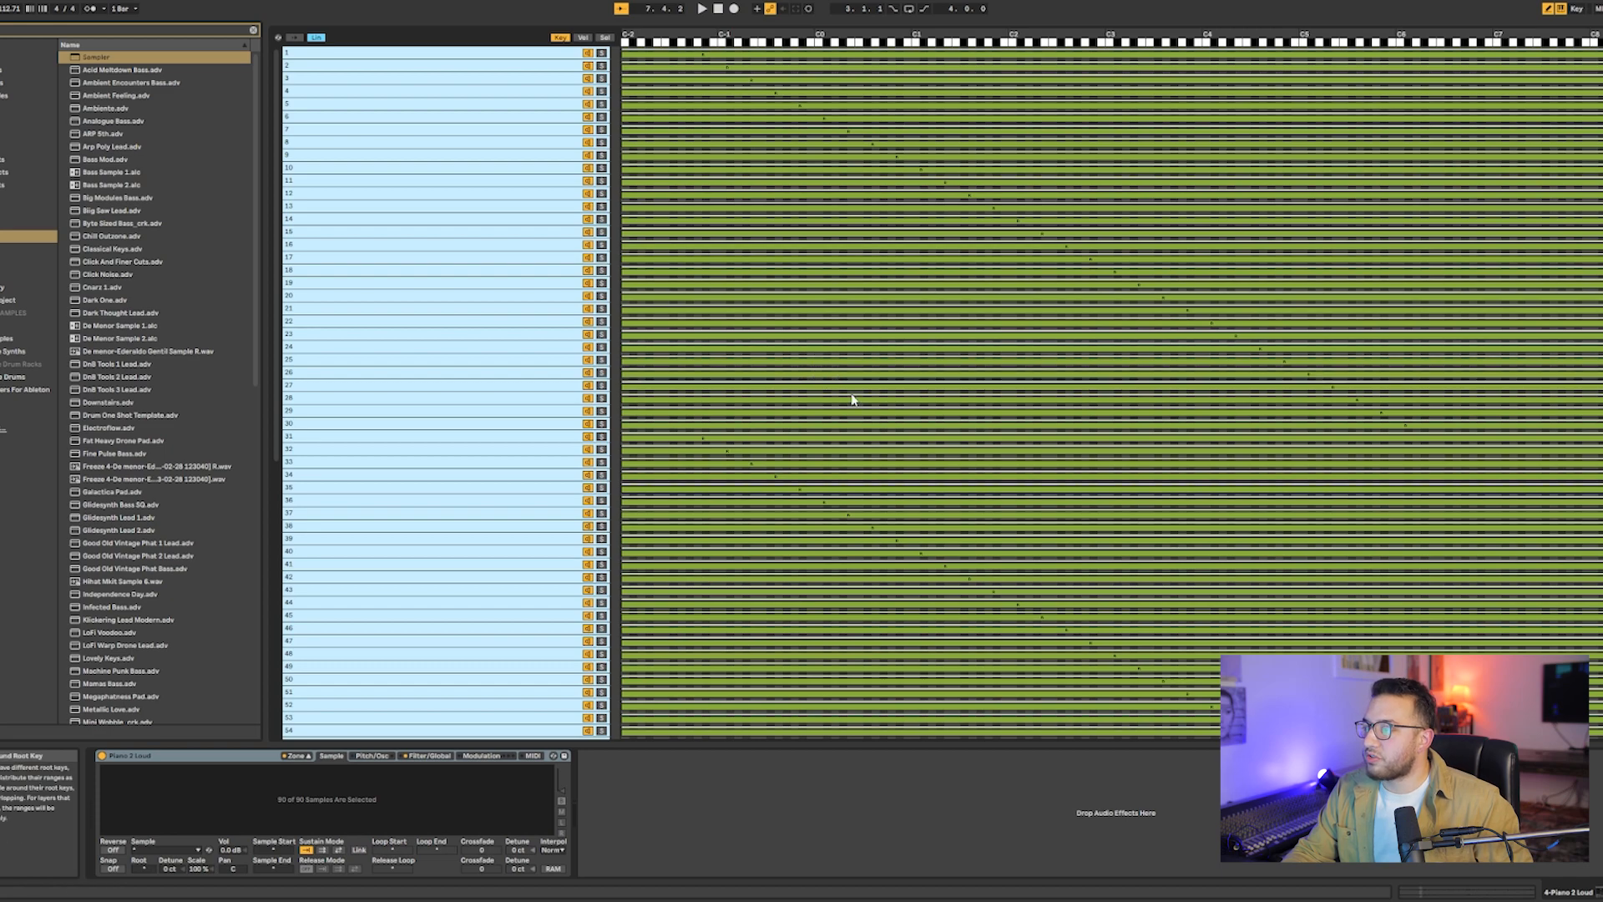
{"action": "right_click", "coordinate": [852, 399]}
{"action": "key", "text": "Down"}
{"action": "key", "text": "Down"}
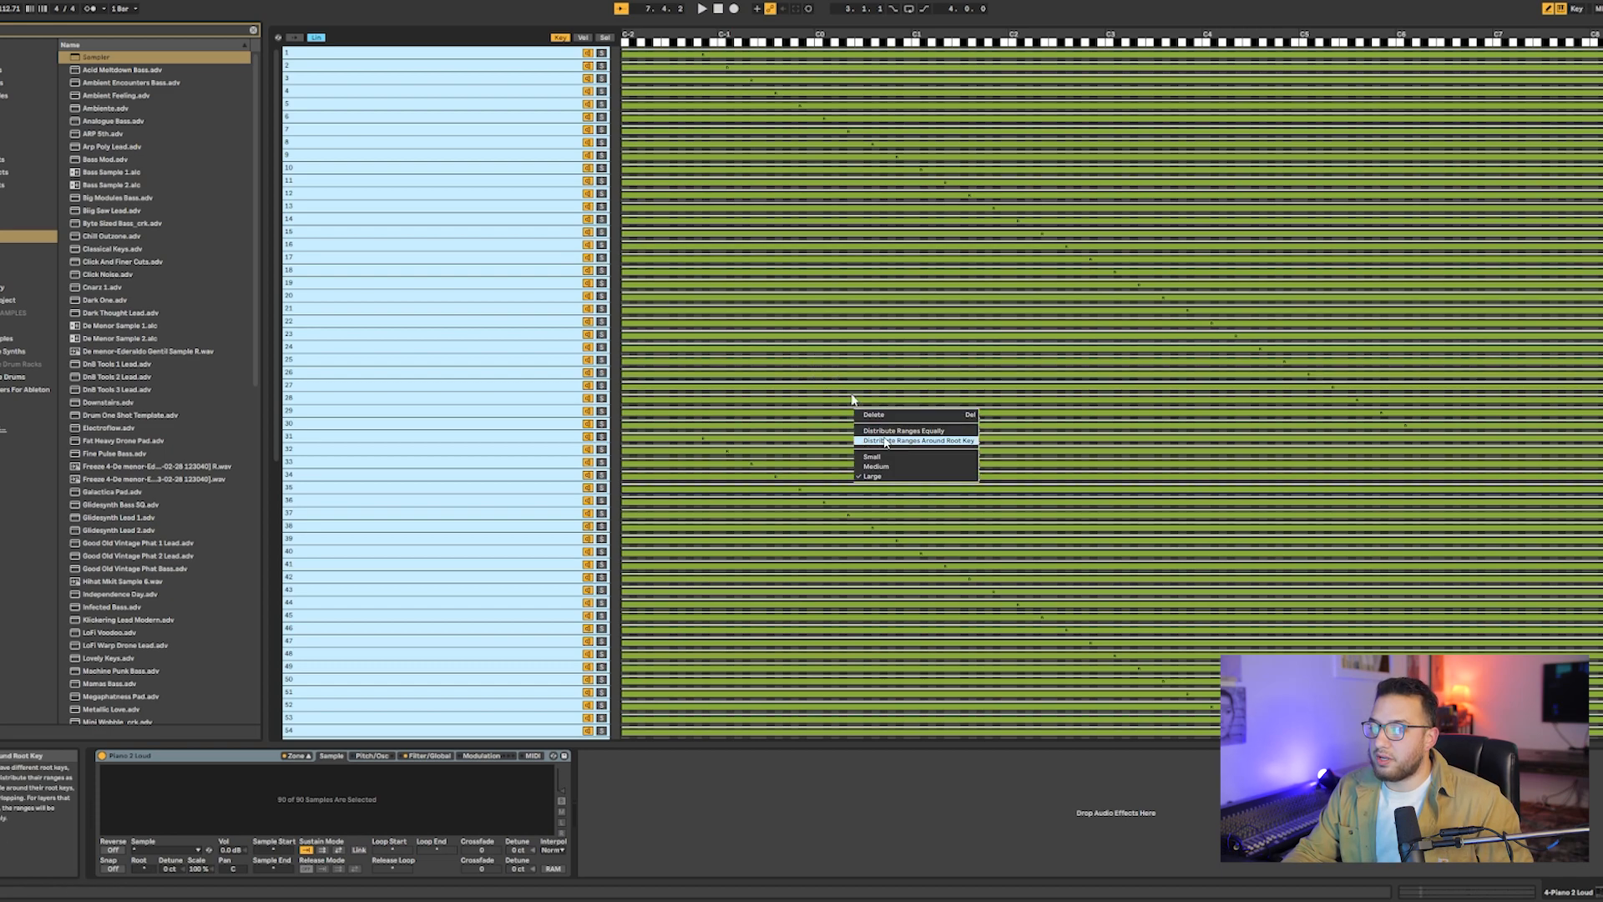
{"action": "key", "text": "Return"}
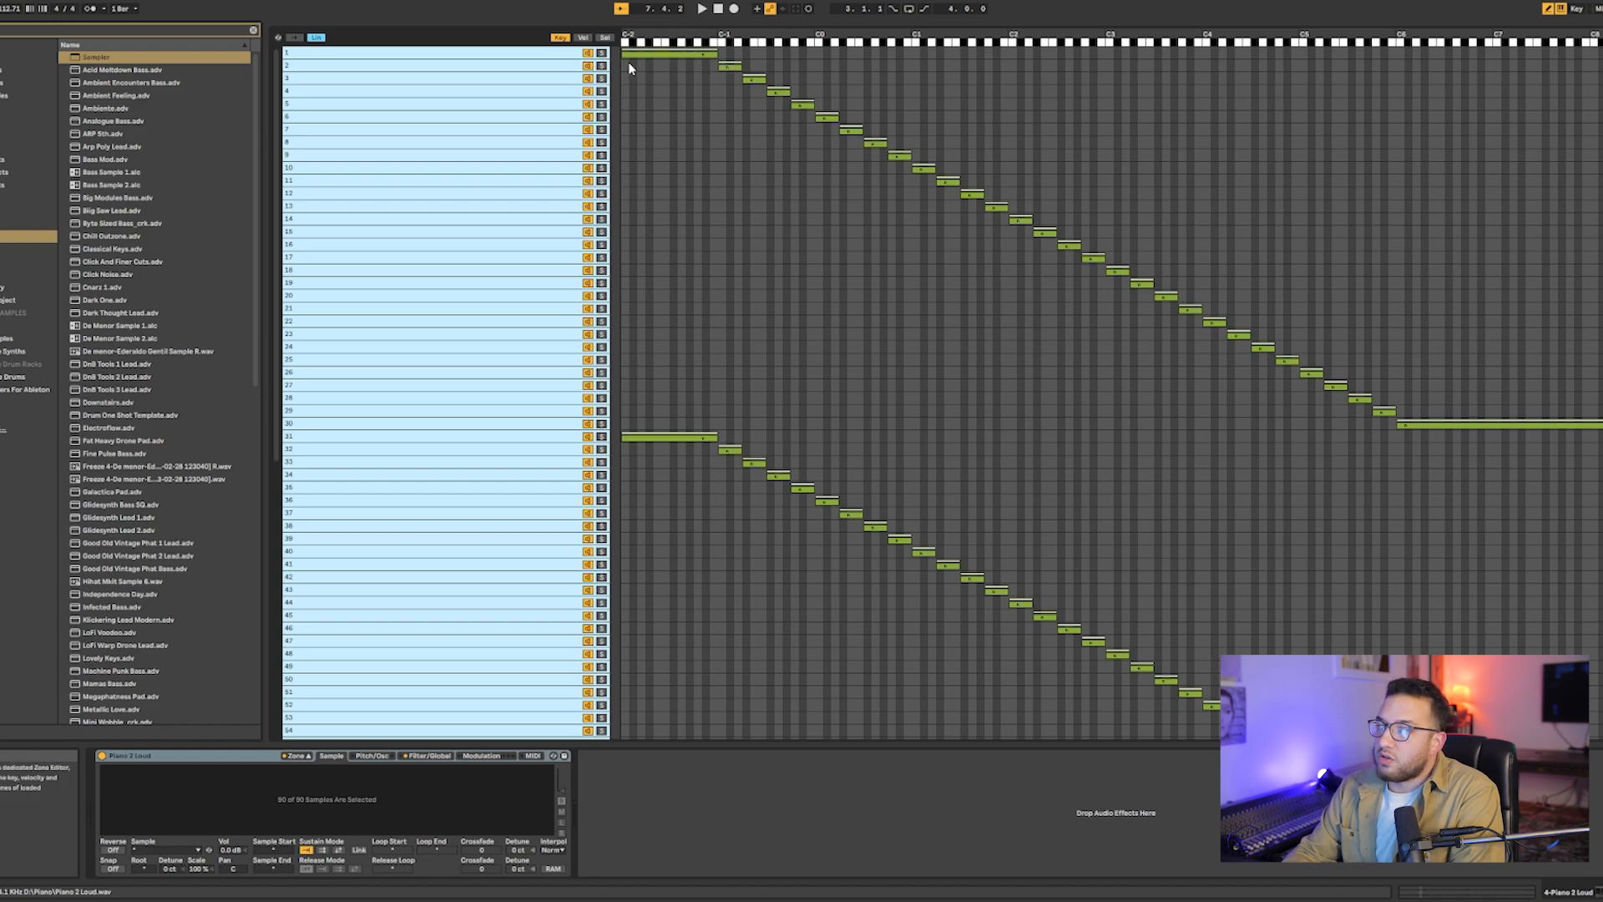
- Examine the velocity zones and compare them with the Loud, Medium and Quiet tracks in the arrangement, ending in the zone editor
{"action": "left_click", "coordinate": [732, 67]}
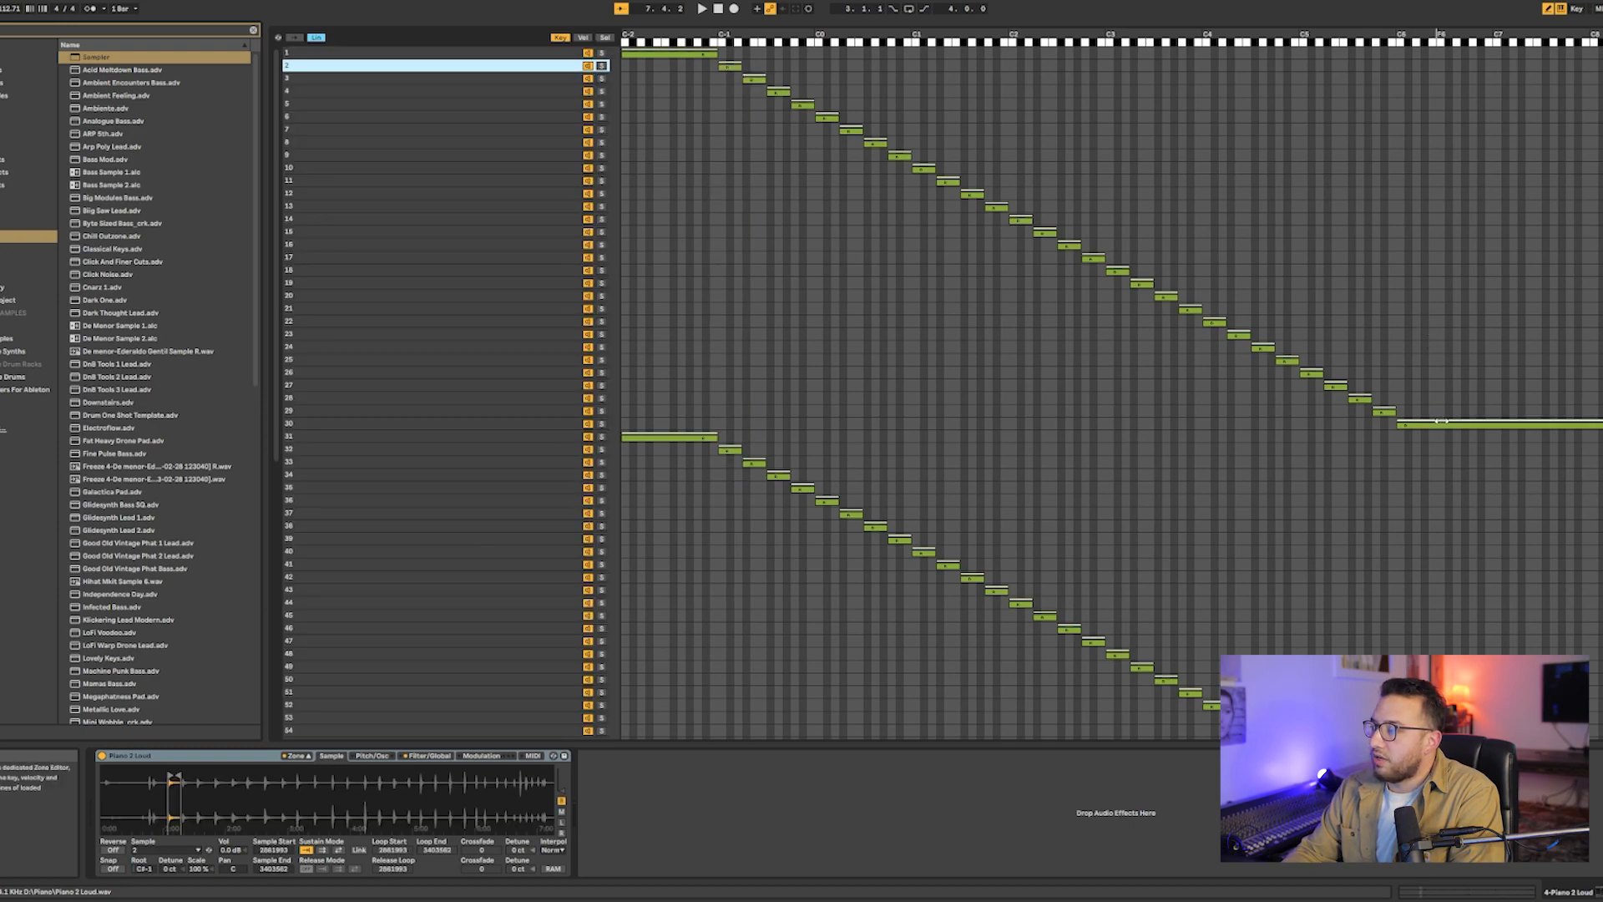
{"action": "left_click", "coordinate": [583, 38]}
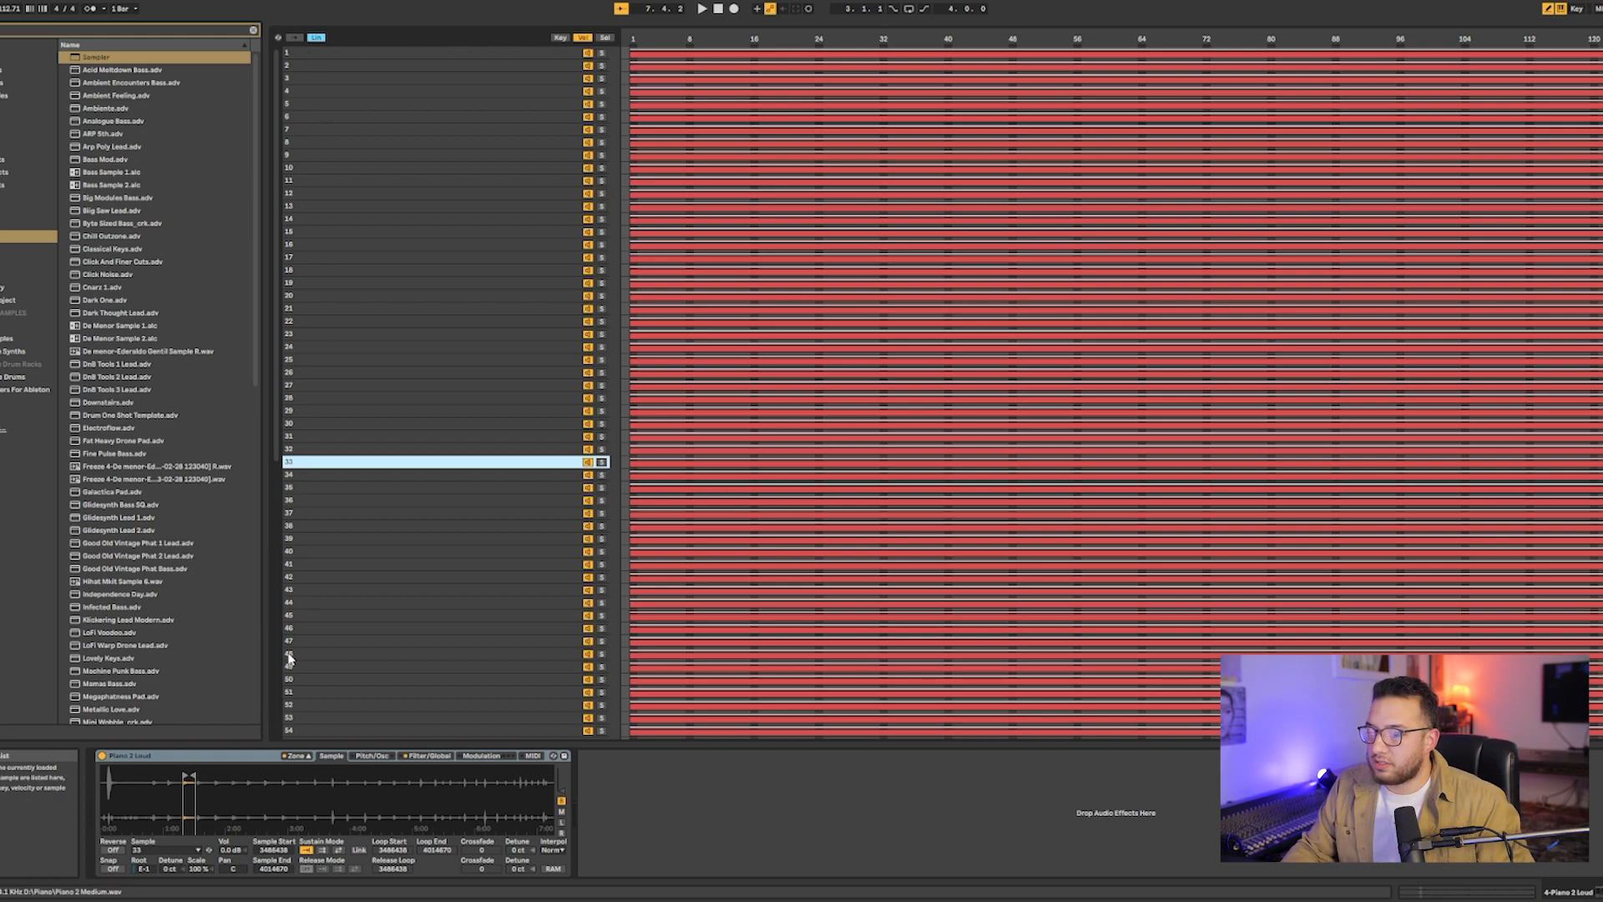
{"action": "left_click", "coordinate": [305, 757]}
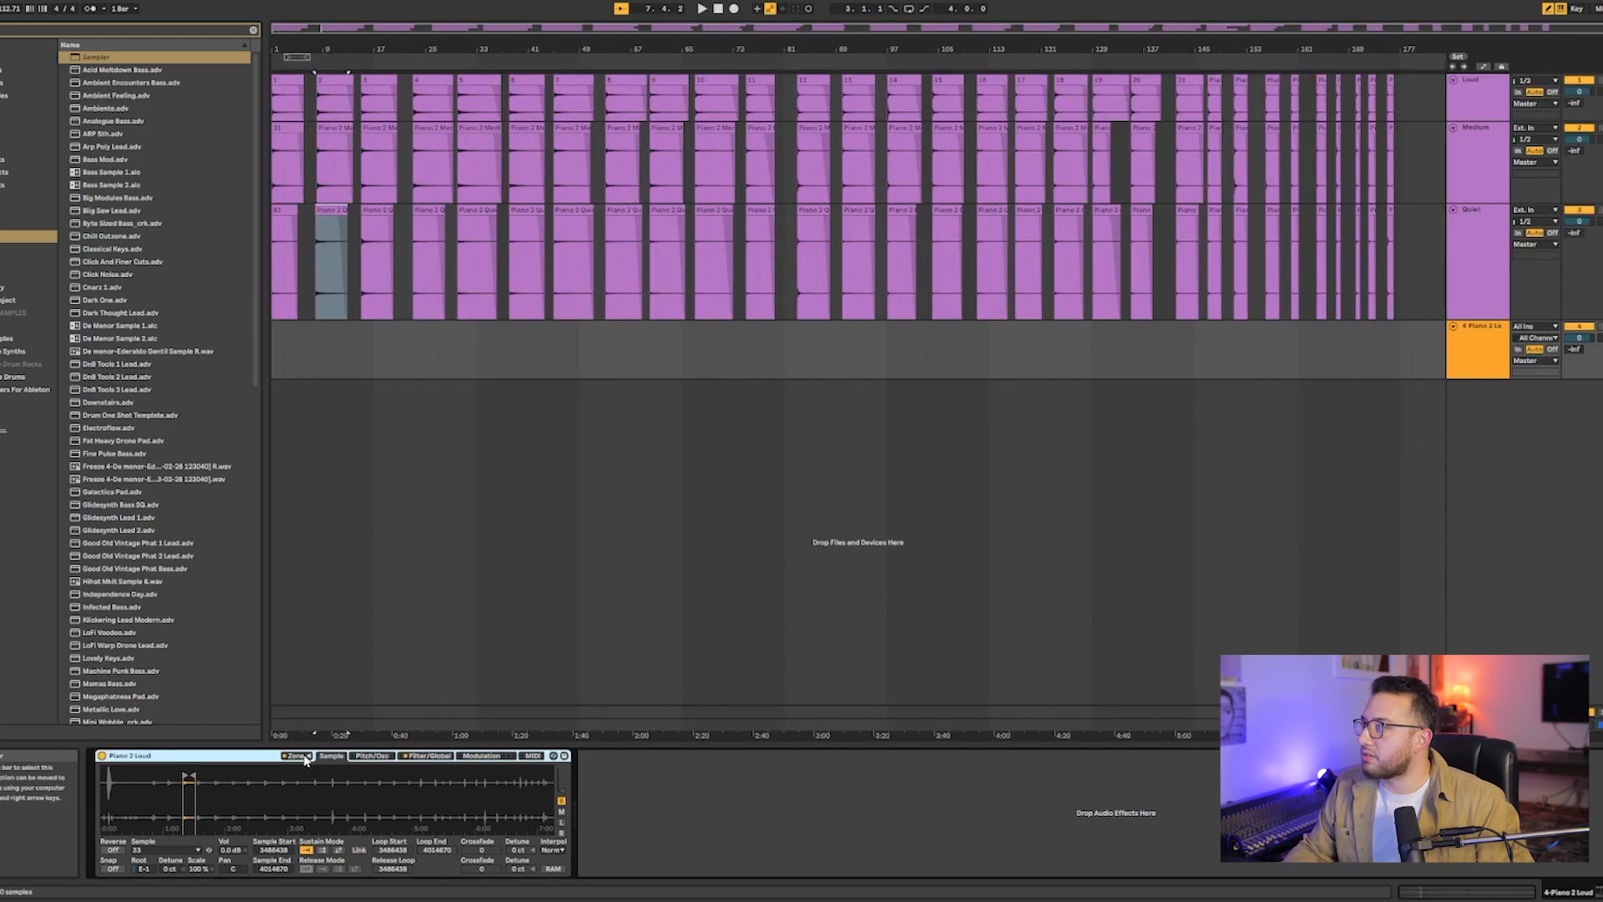
{"action": "left_click", "coordinate": [305, 757]}
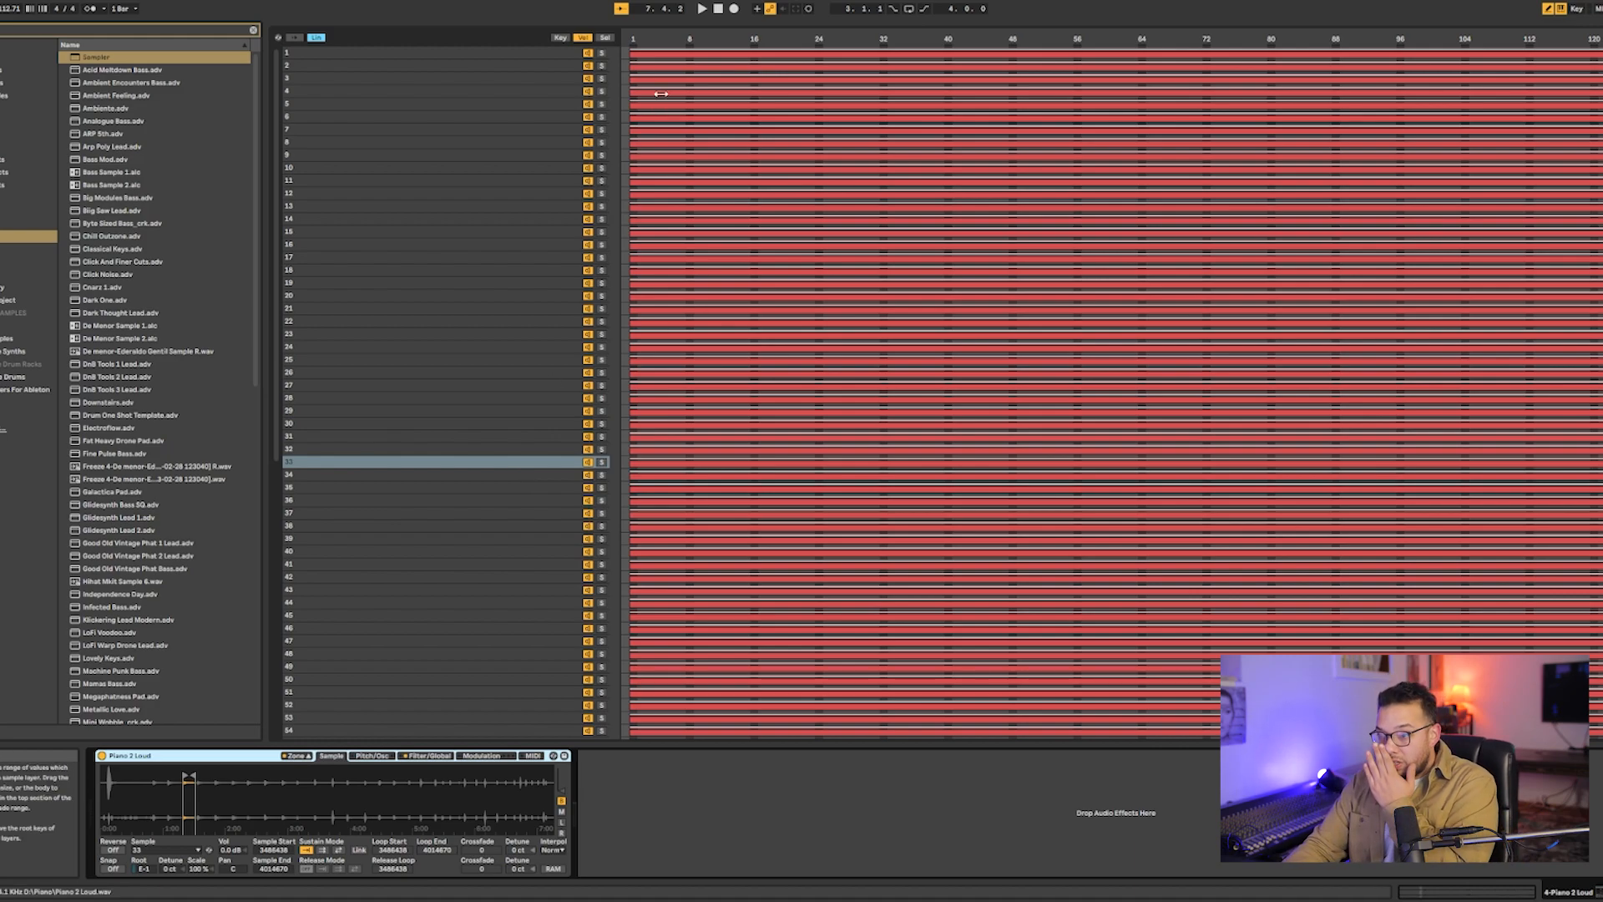
{"action": "left_click", "coordinate": [294, 759]}
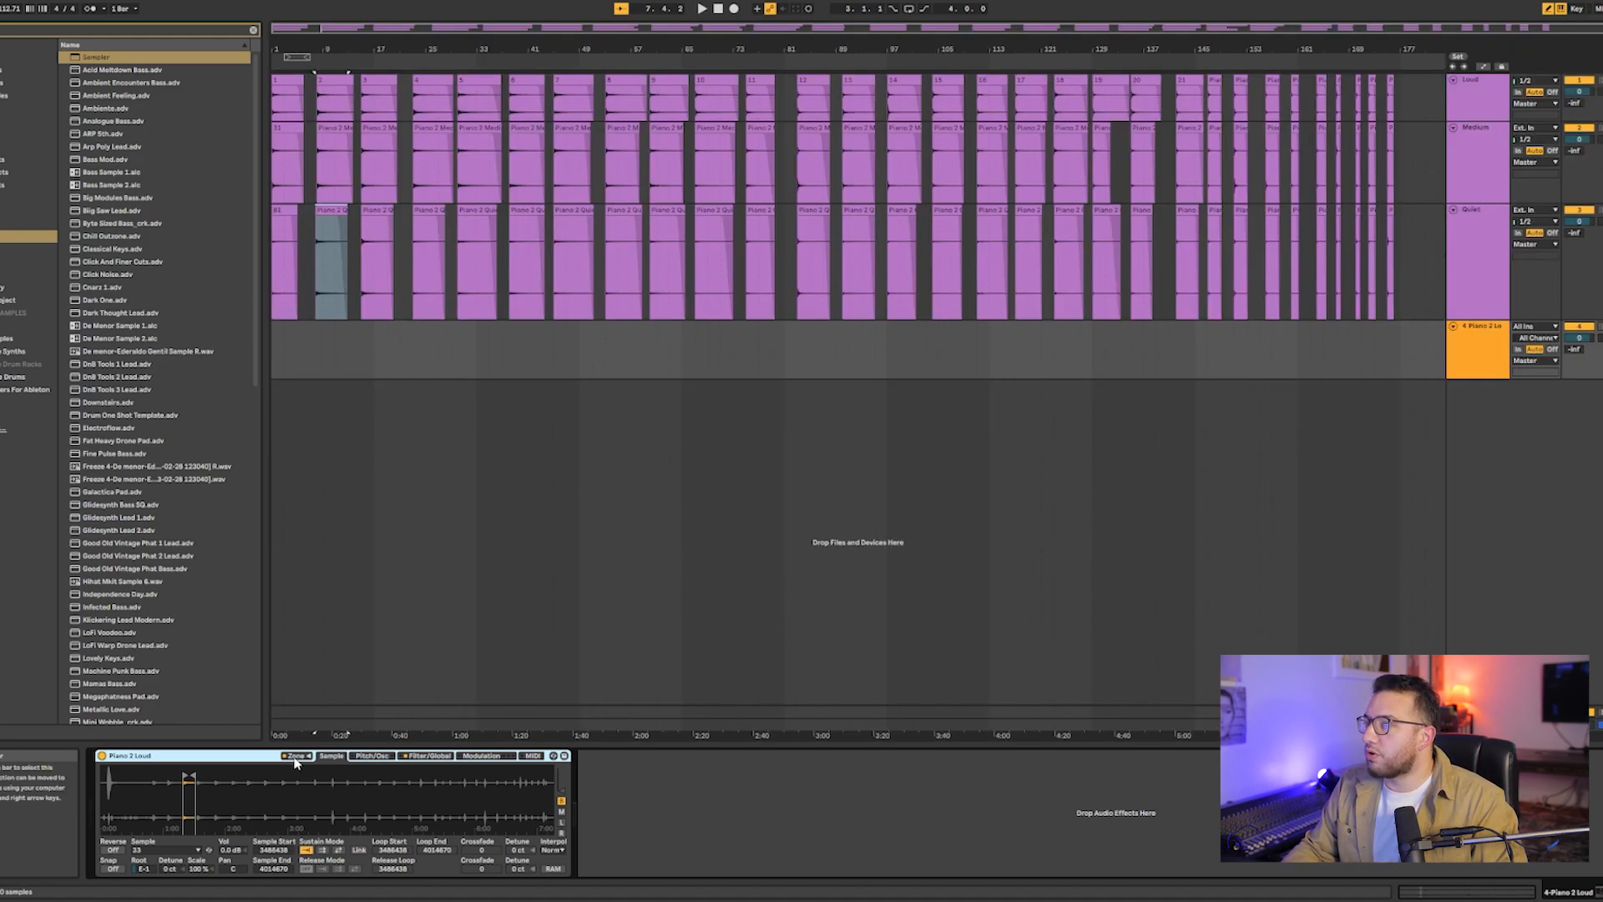
{"action": "left_click", "coordinate": [295, 760]}
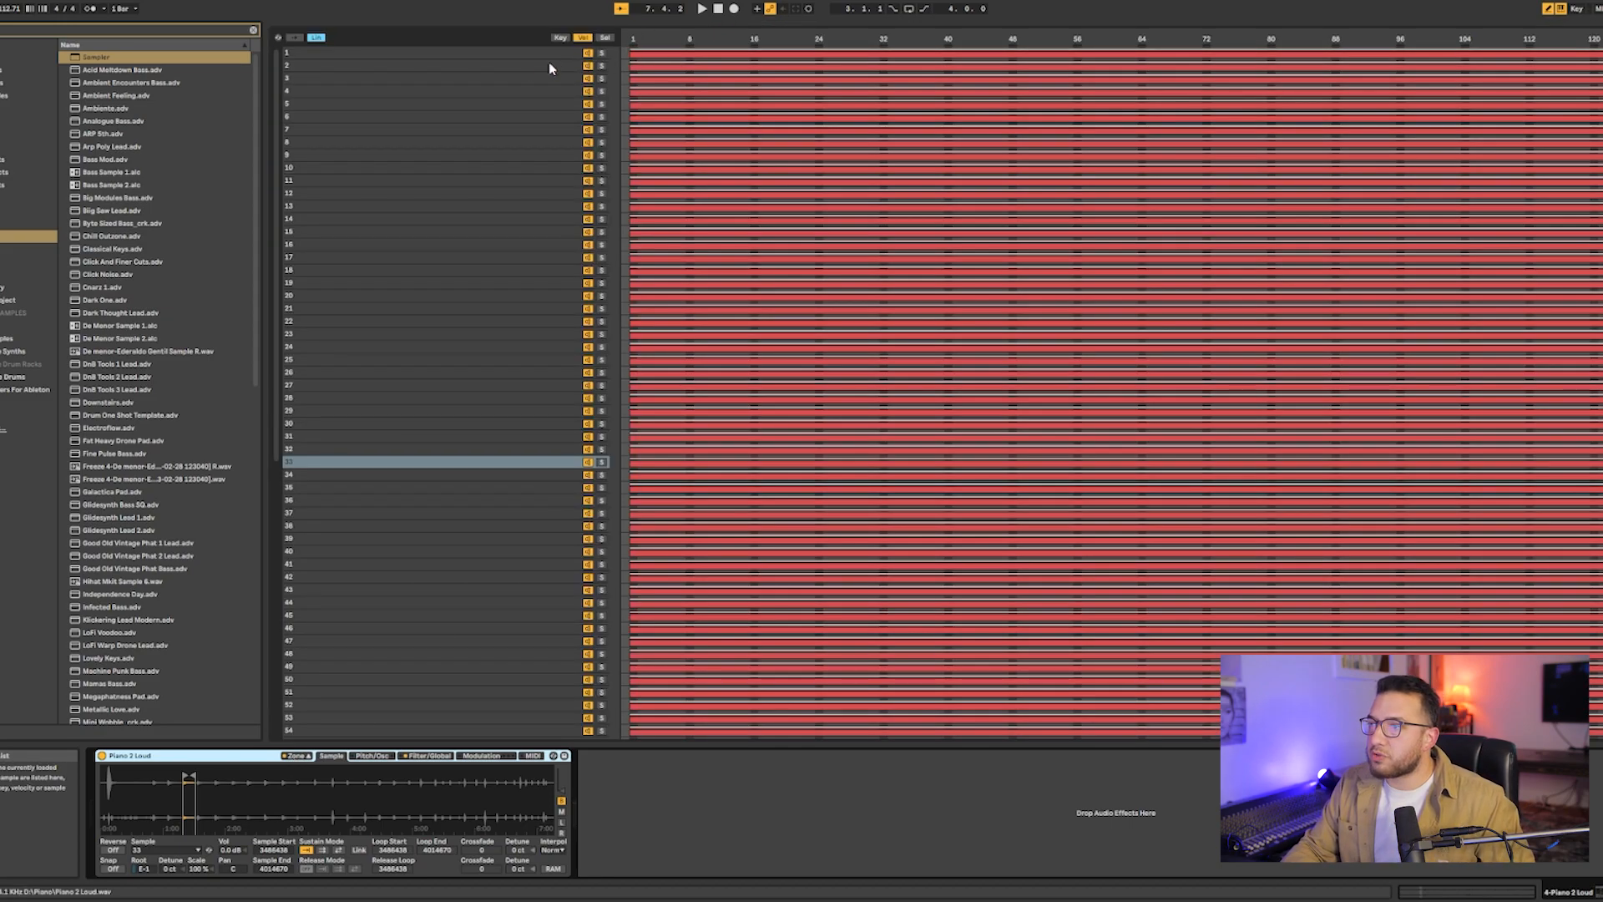
- Raise the lower velocity limit of samples 1 through 30 together to about 81
{"action": "left_click", "coordinate": [465, 55]}
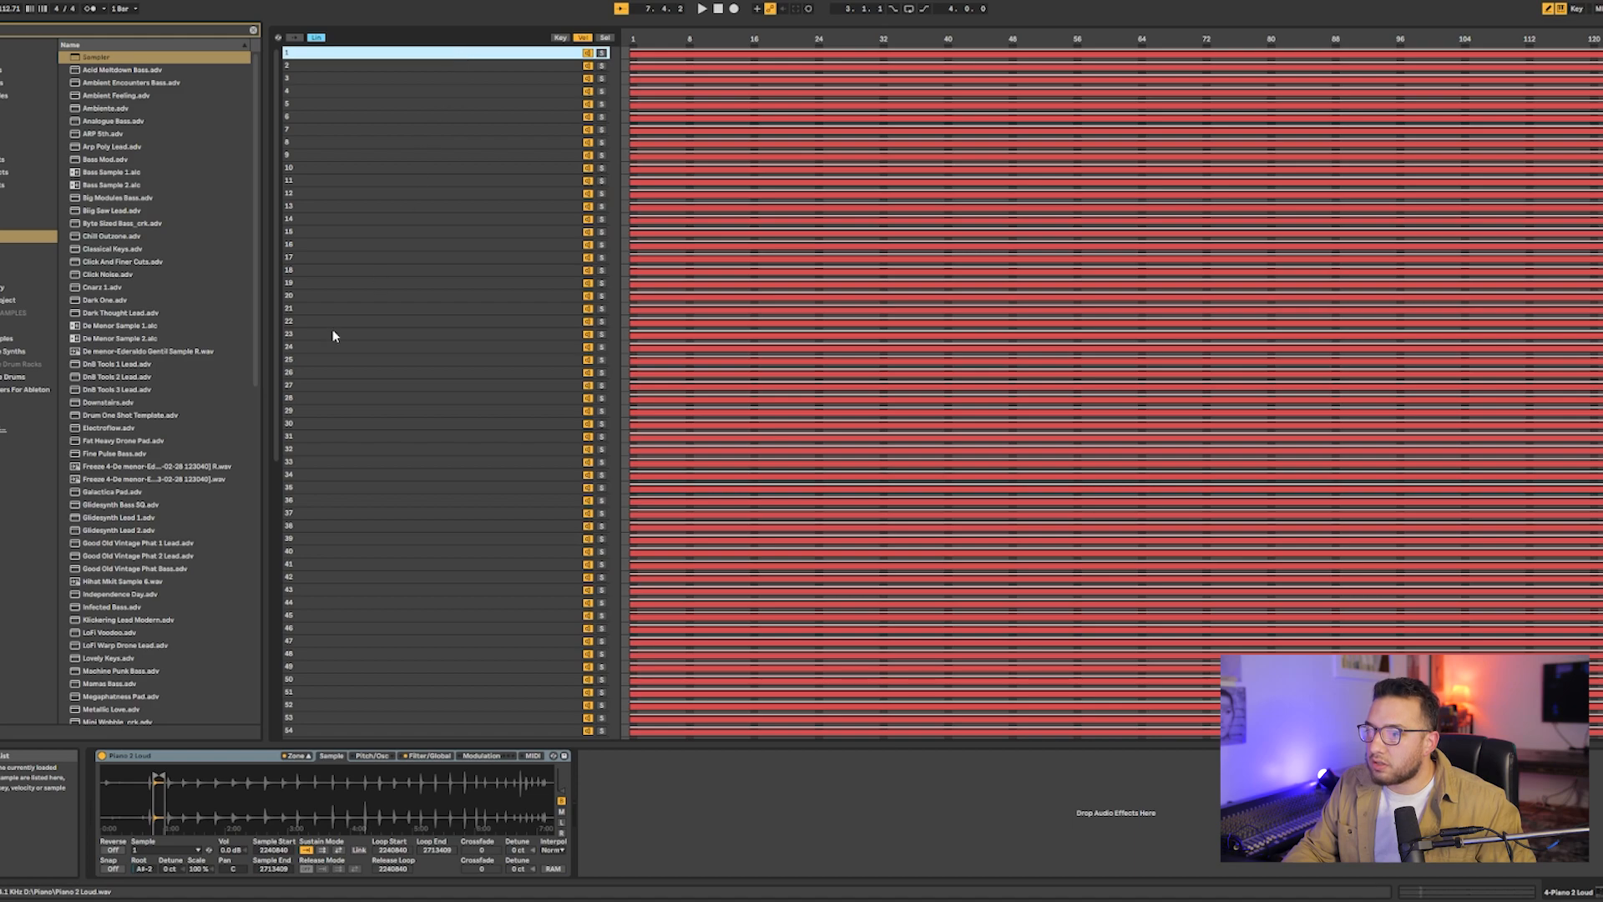
{"action": "left_click", "coordinate": [312, 421], "text": "shift"}
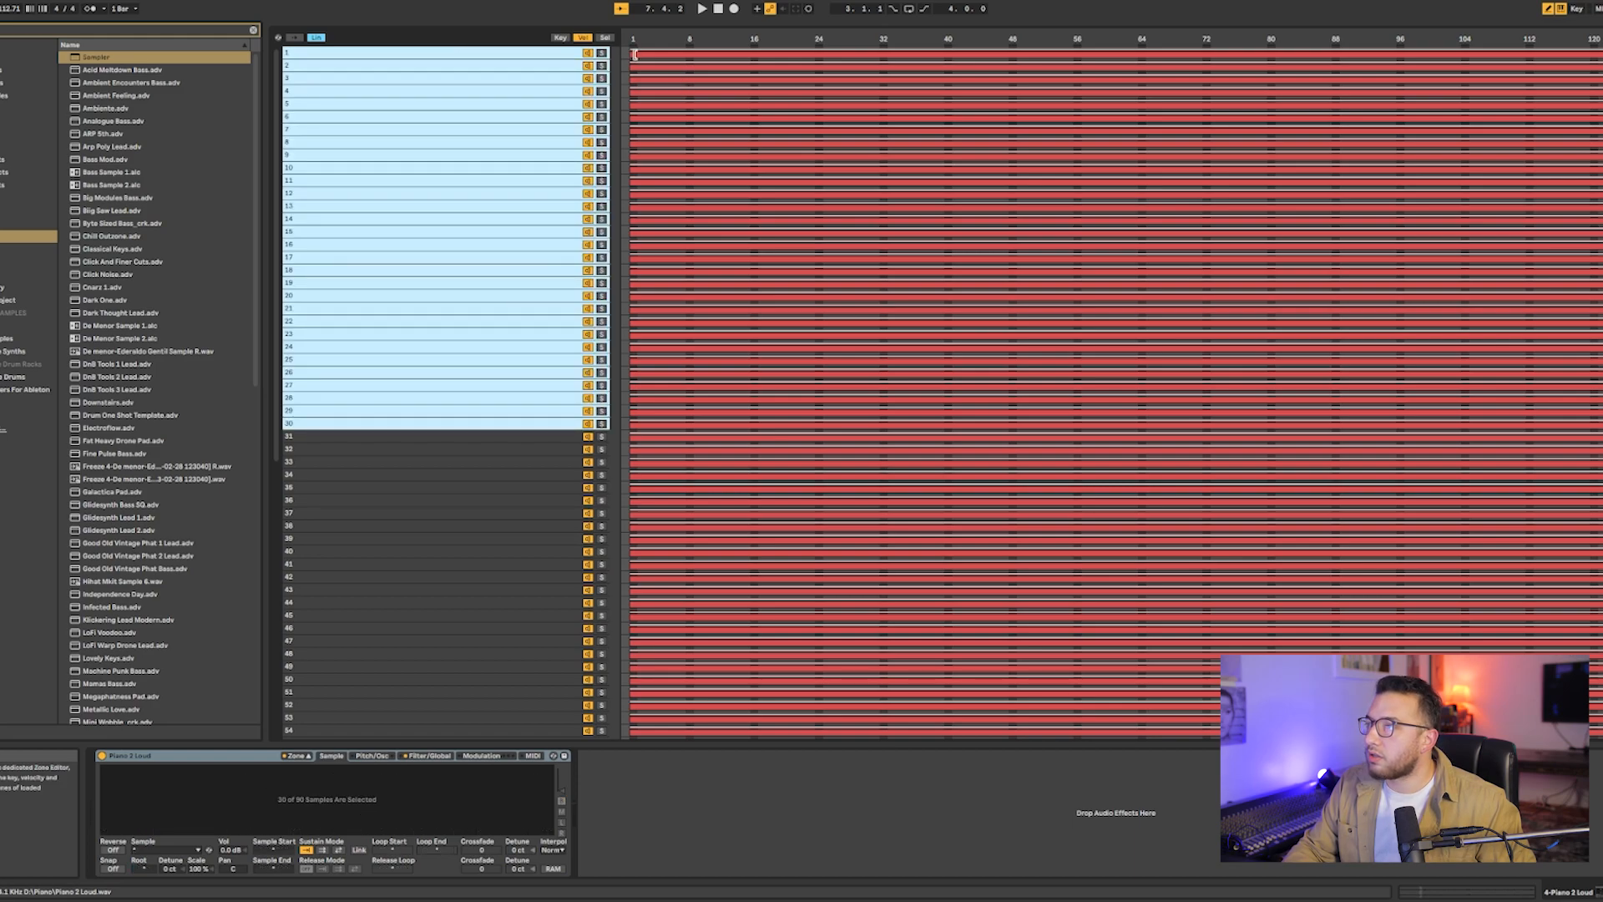
{"action": "left_click_drag", "start_coordinate": [635, 57], "coordinate": [1280, 66]}
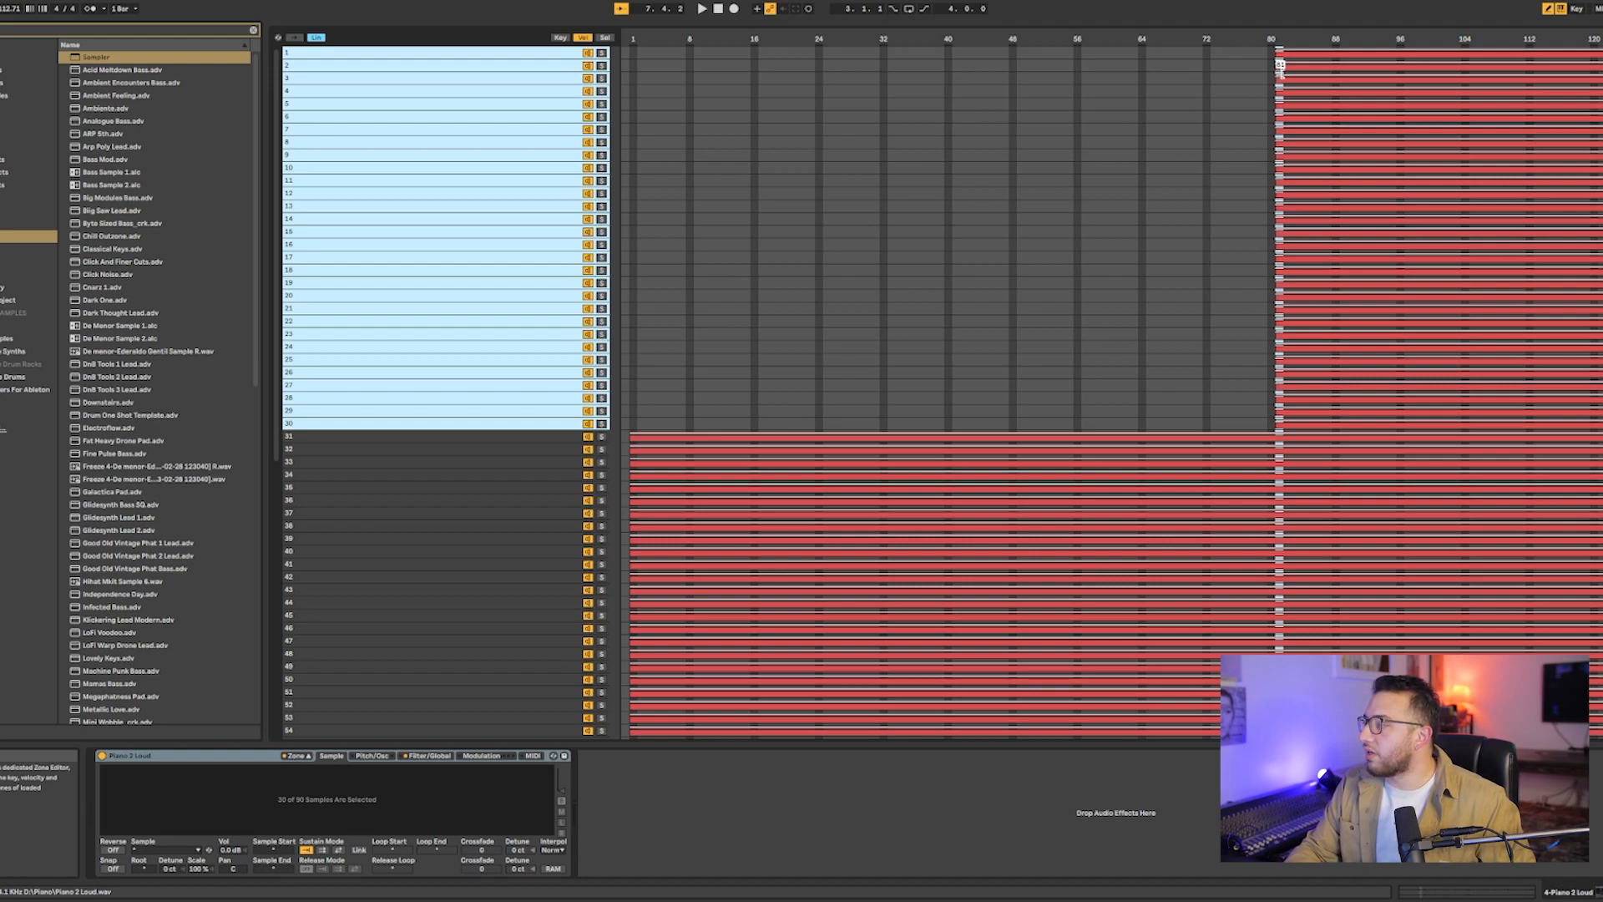
{"action": "left_click_drag", "start_coordinate": [1280, 67], "coordinate": [1278, 67]}
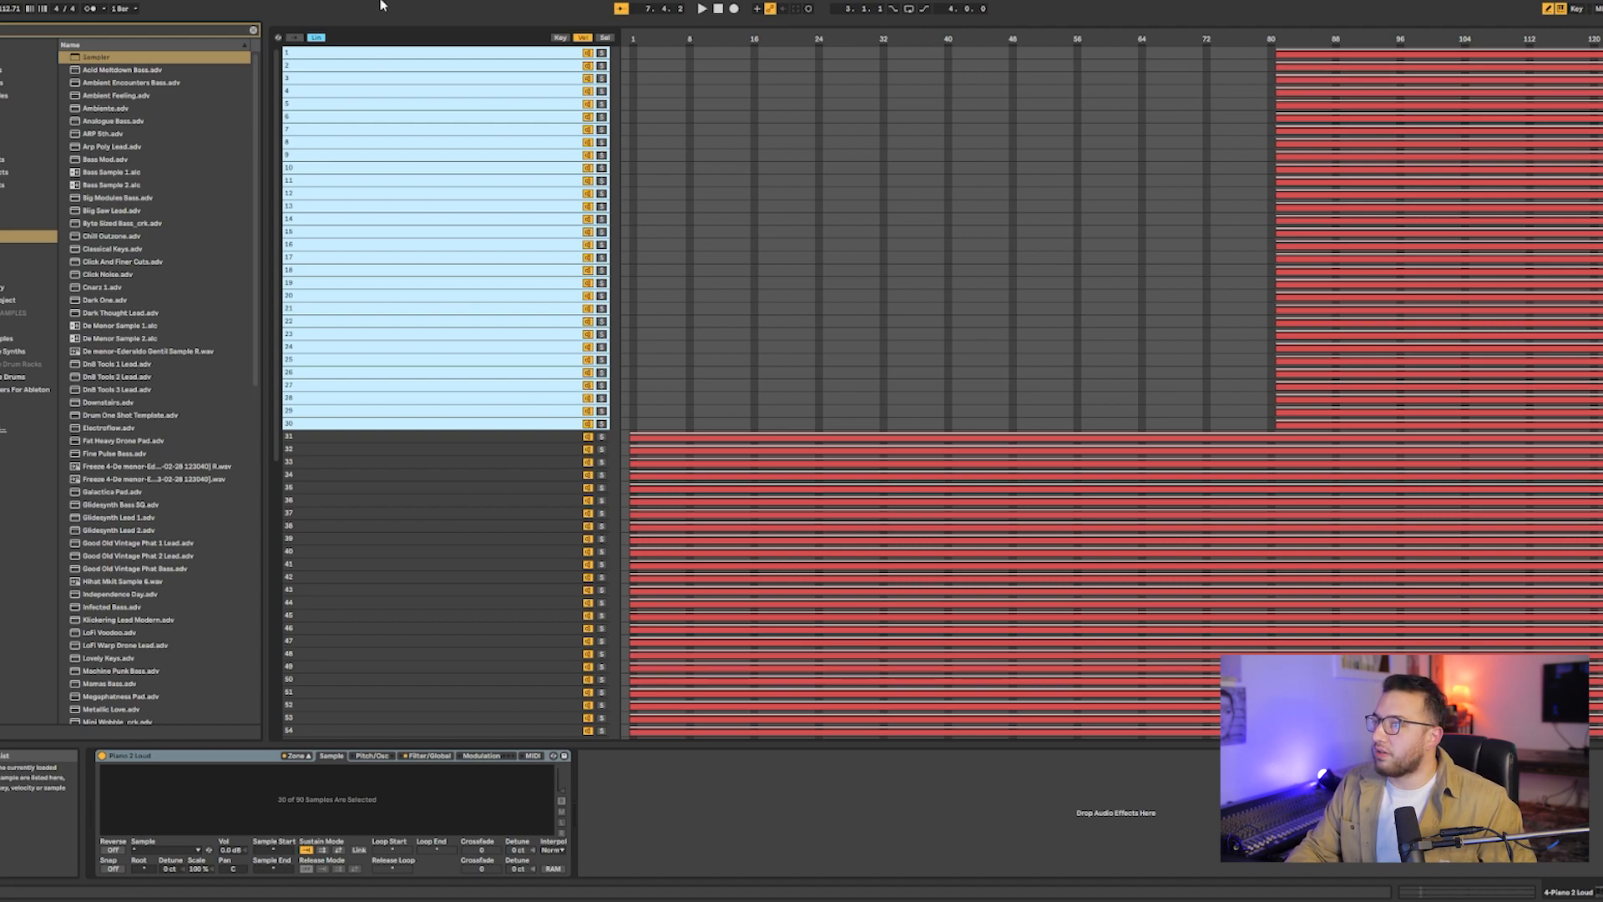
- Restrict the velocity range of samples 31 through 60 together to about 41 to 80
{"action": "left_click", "coordinate": [371, 437]}
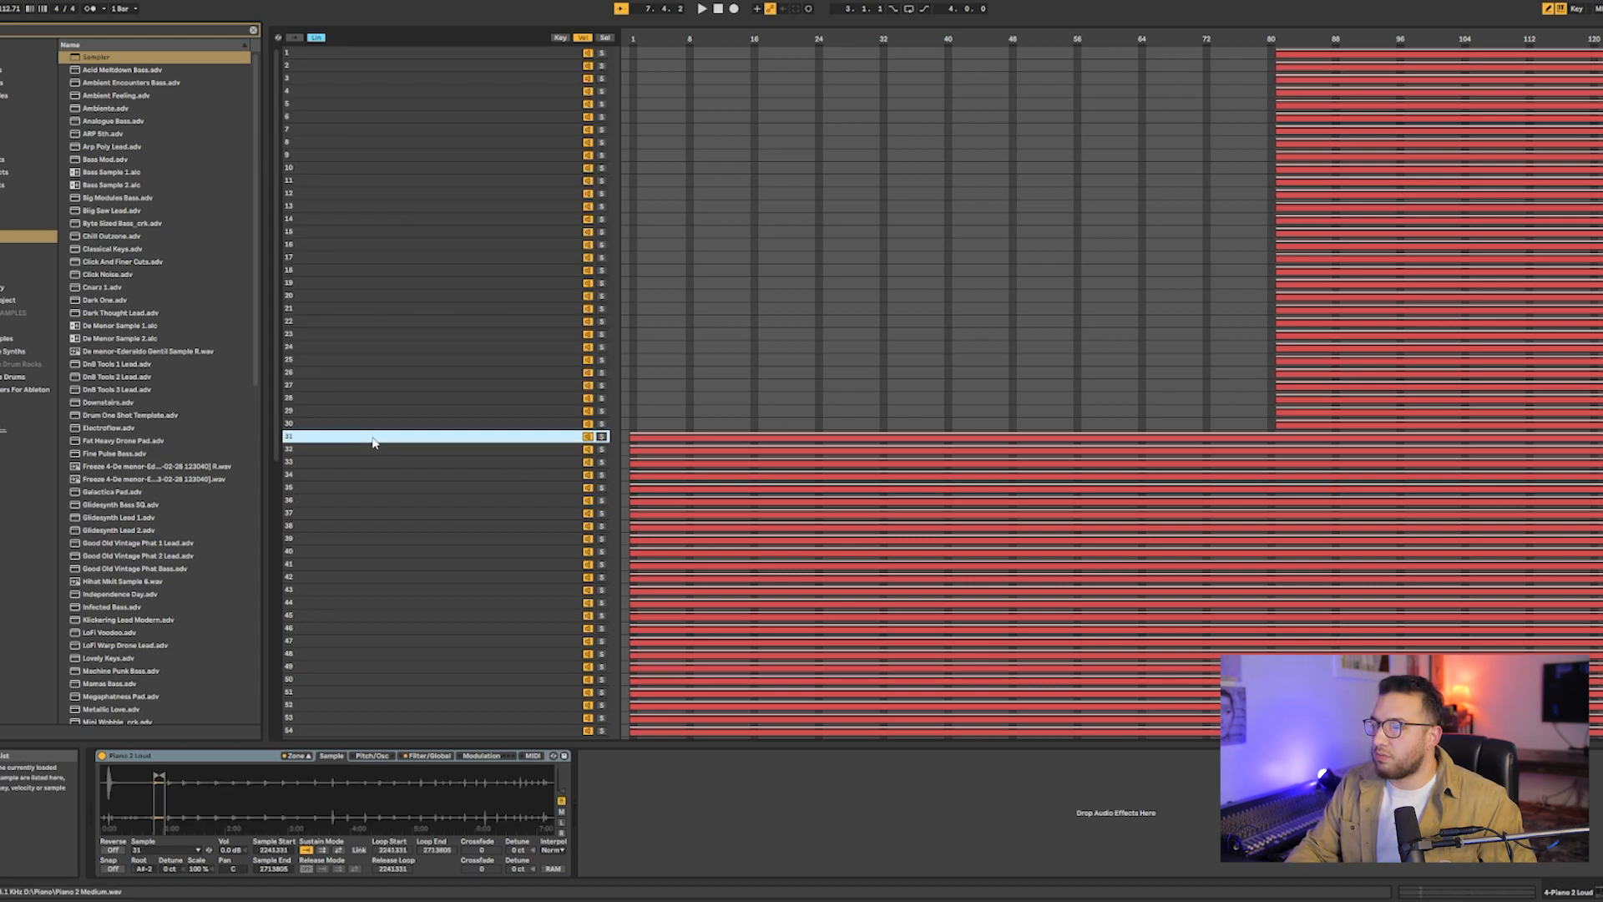
{"action": "scroll", "coordinate": [376, 451], "scroll_direction": "down", "scroll_amount": 6}
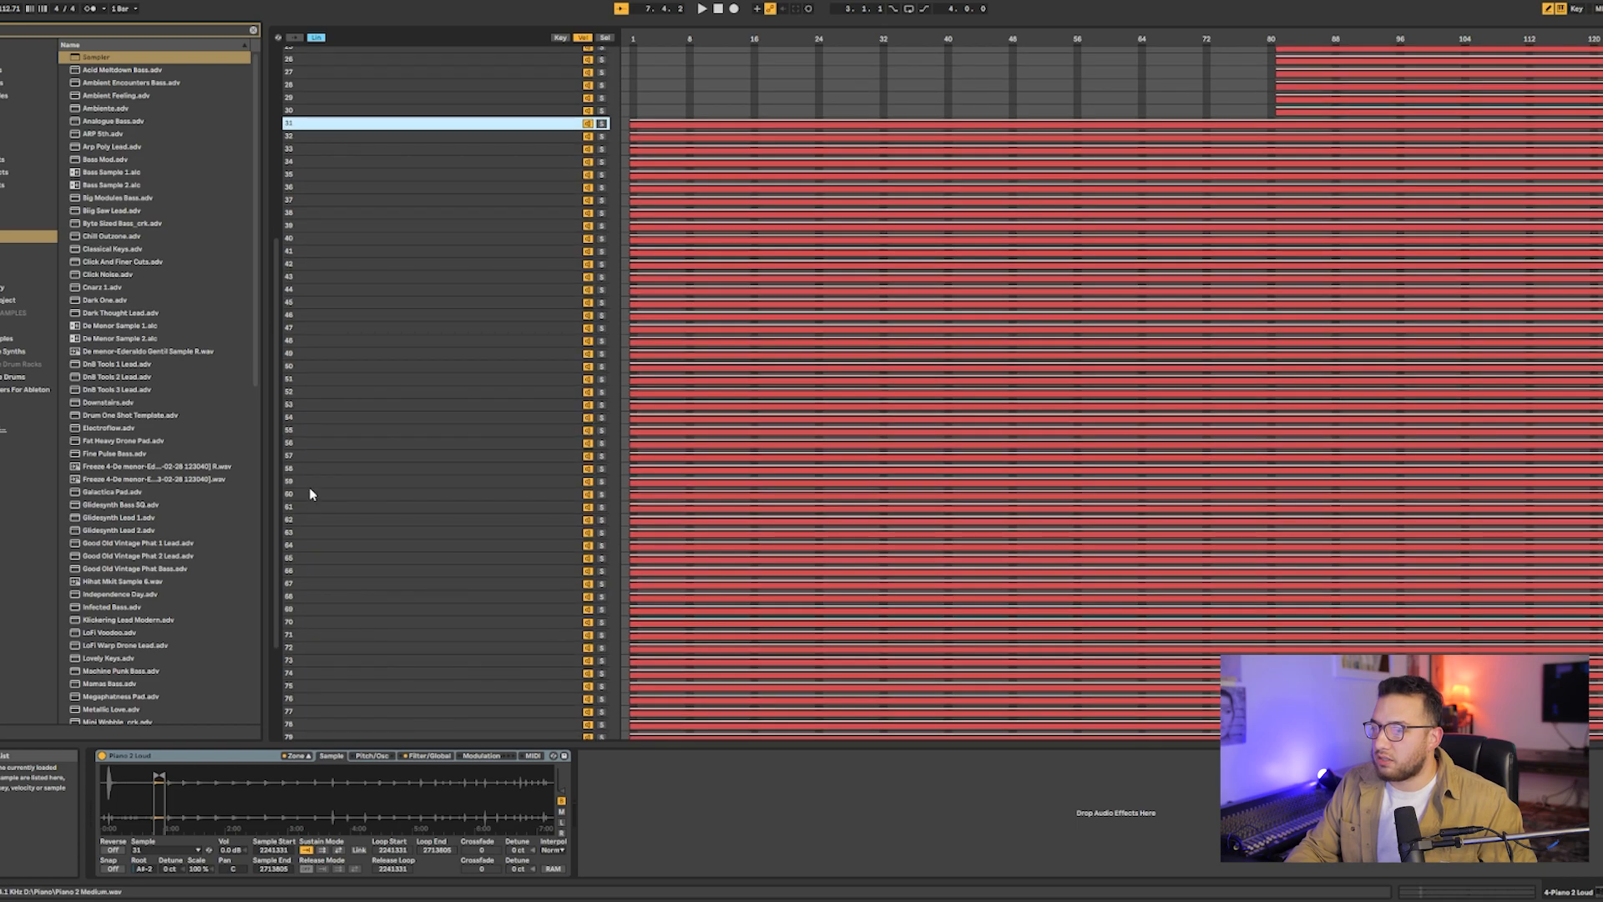
{"action": "left_click", "coordinate": [311, 495]}
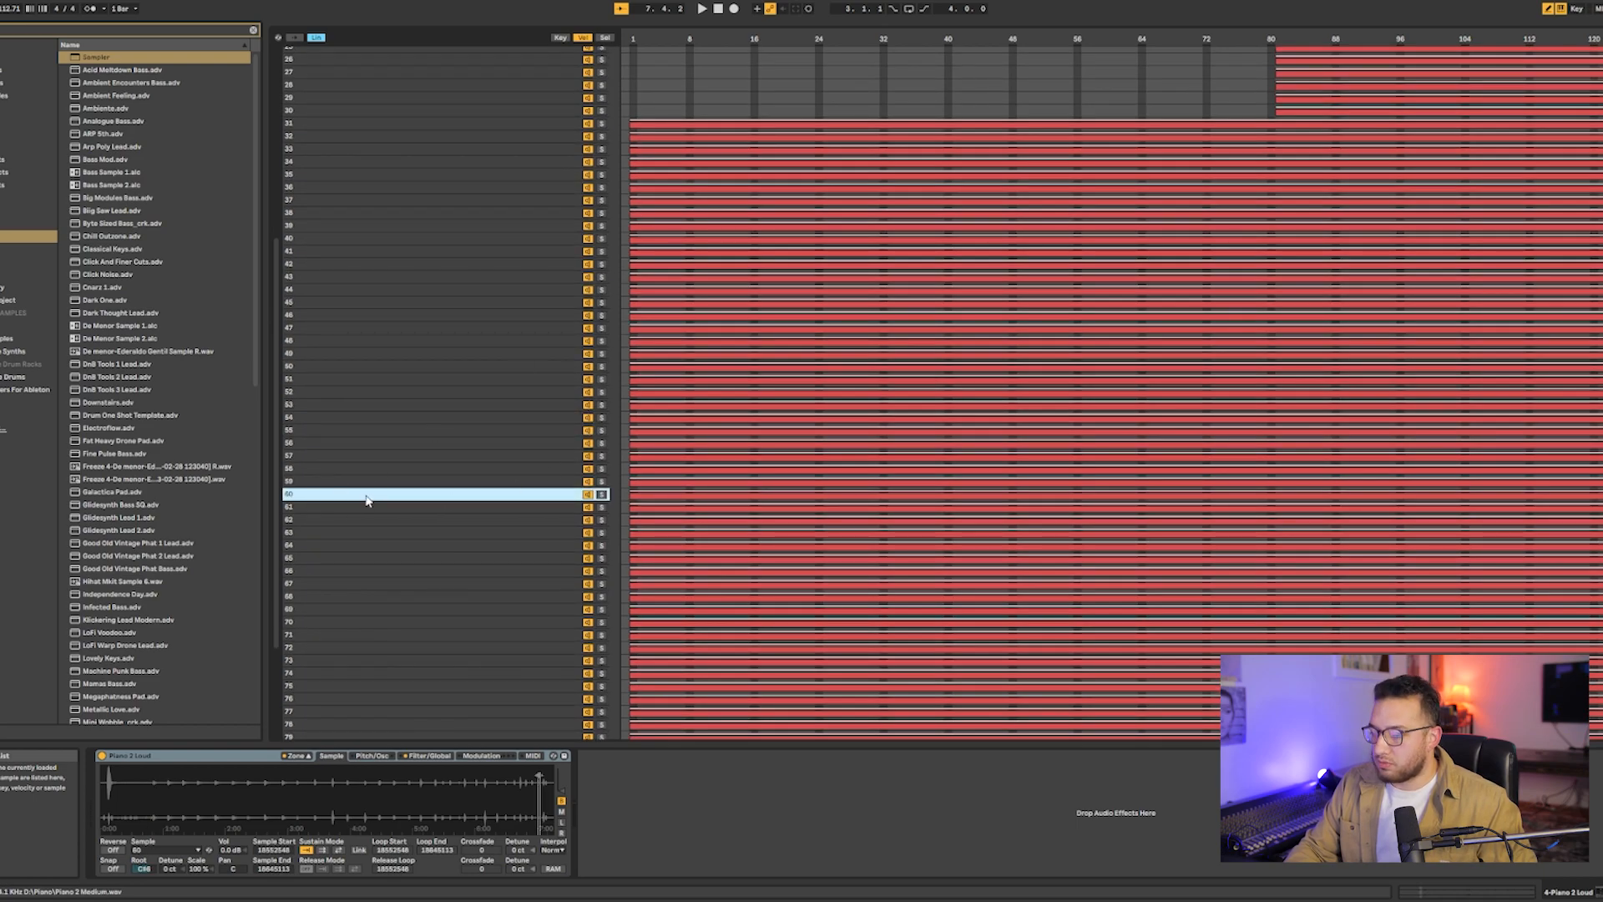
{"action": "scroll", "coordinate": [368, 493], "scroll_direction": "up", "scroll_amount": 5}
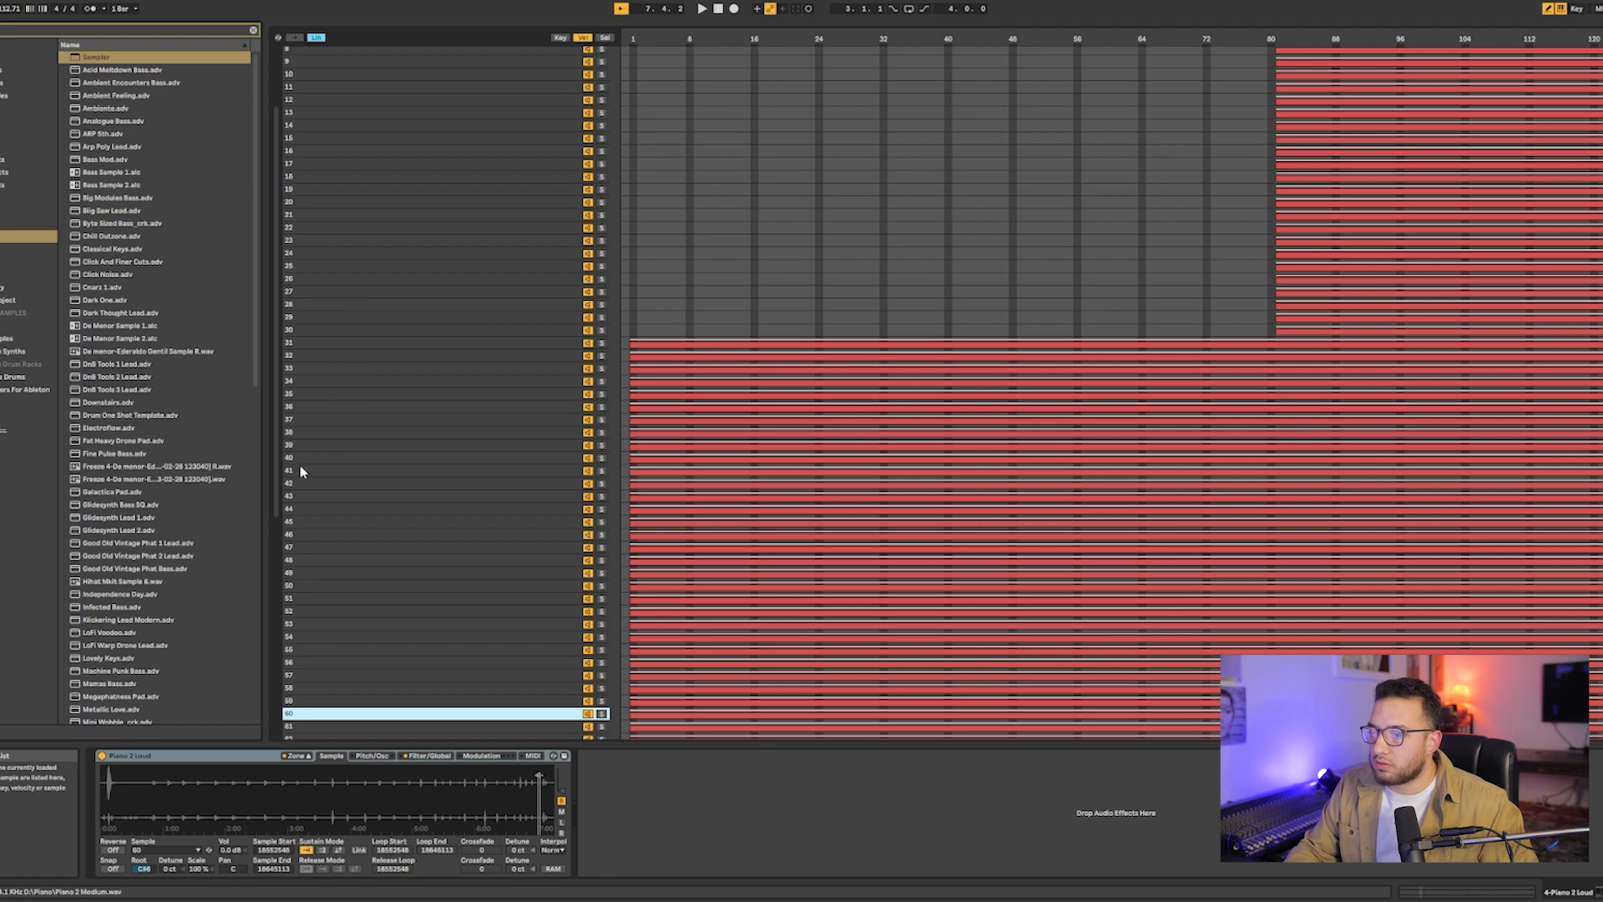
{"action": "left_click", "coordinate": [300, 342], "text": "shift"}
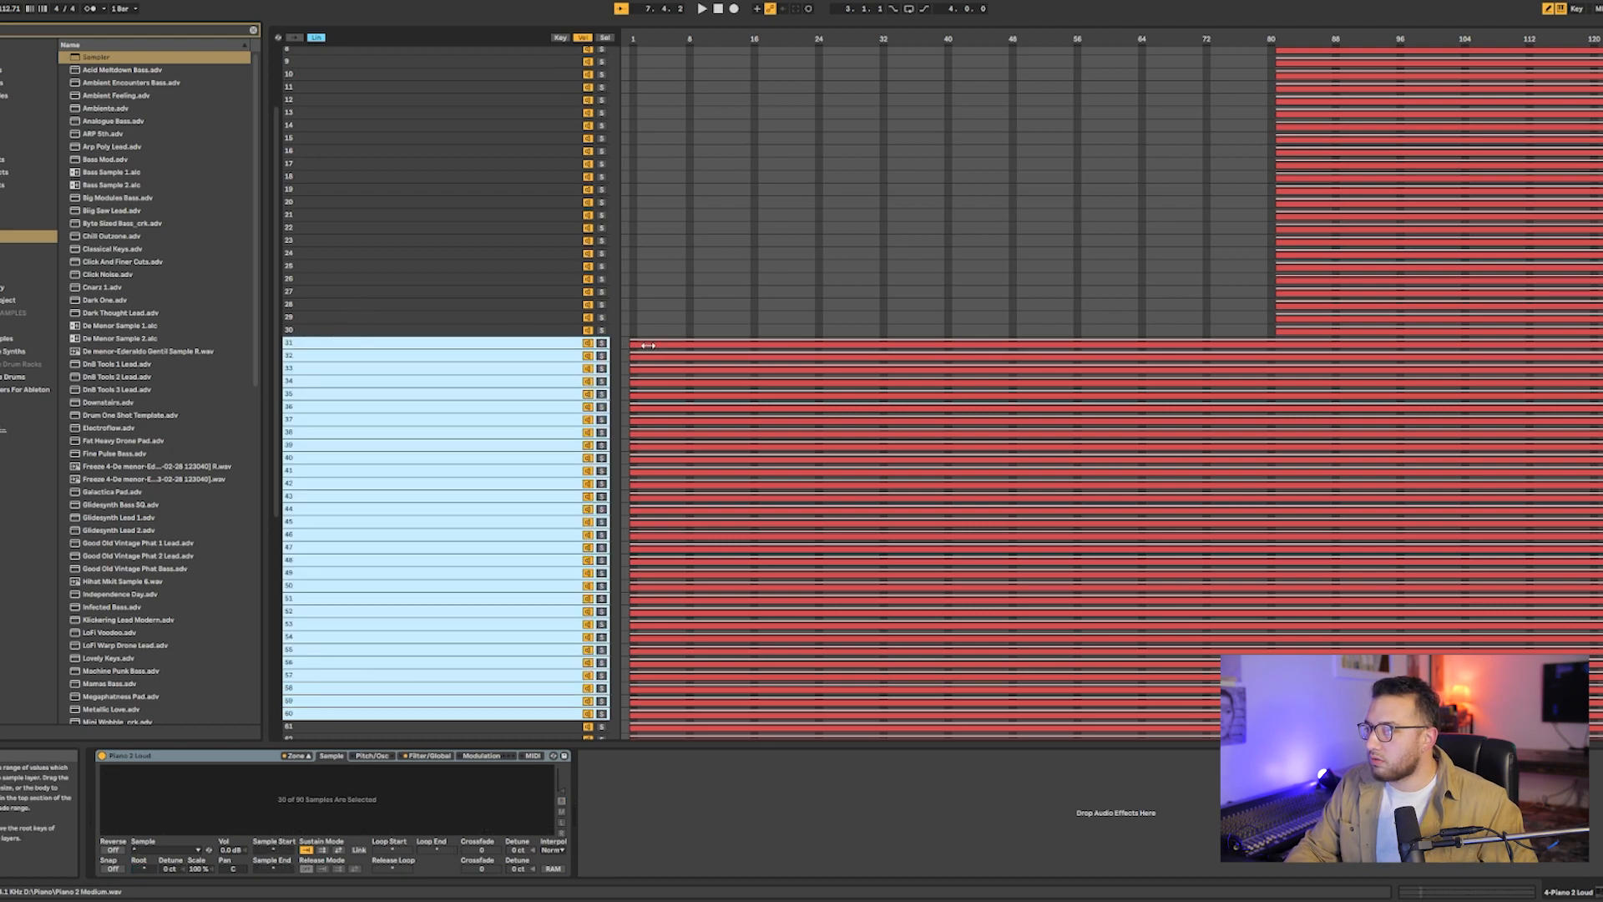
{"action": "left_click_drag", "start_coordinate": [634, 345], "coordinate": [956, 353]}
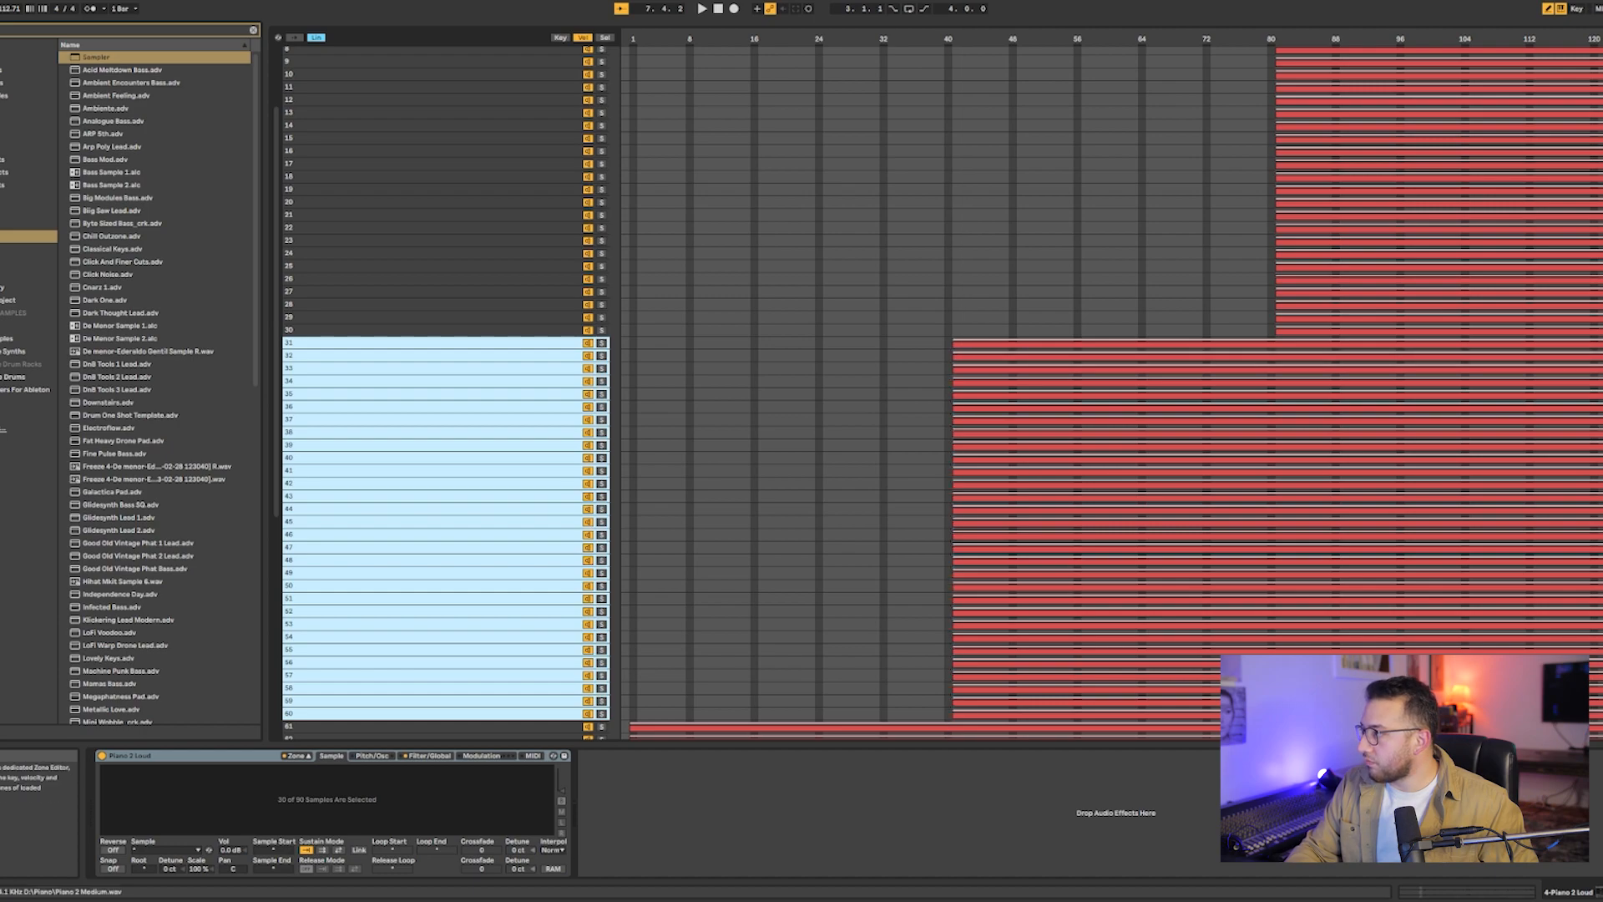
{"action": "left_click_drag", "start_coordinate": [1584, 361], "coordinate": [1270, 378]}
- Lower the upper velocity limit of samples 61 through 90 together to about 40
{"action": "scroll", "coordinate": [740, 386], "scroll_direction": "down", "scroll_amount": 5}
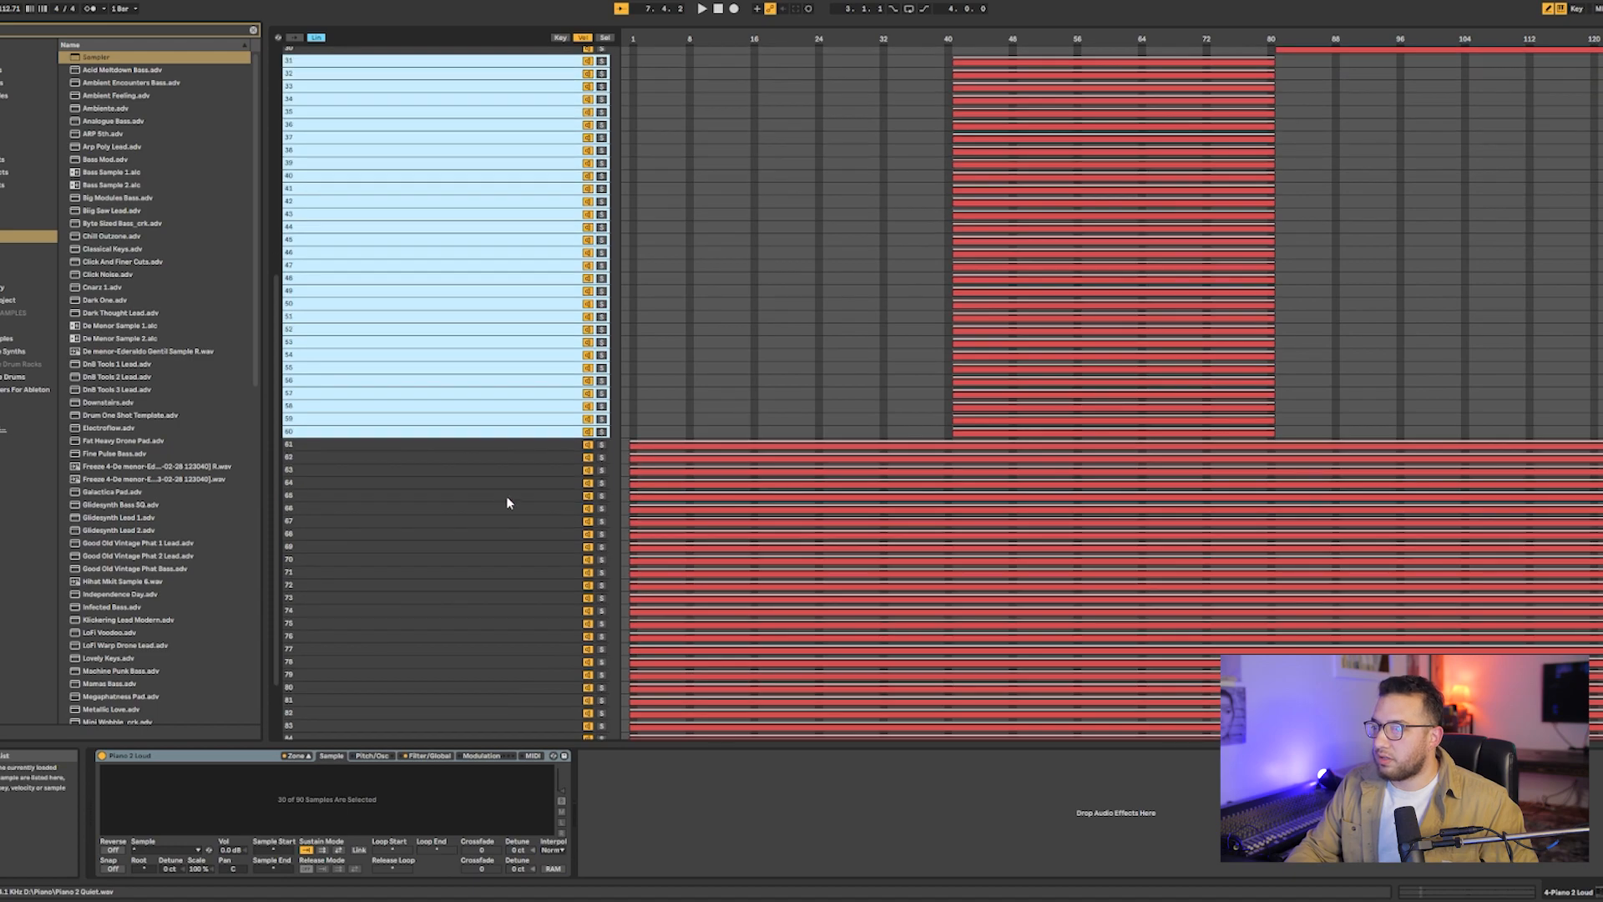
{"action": "left_click", "coordinate": [507, 449]}
{"action": "scroll", "coordinate": [496, 449], "scroll_direction": "down", "scroll_amount": 1}
{"action": "scroll", "coordinate": [467, 455], "scroll_direction": "down", "scroll_amount": 2}
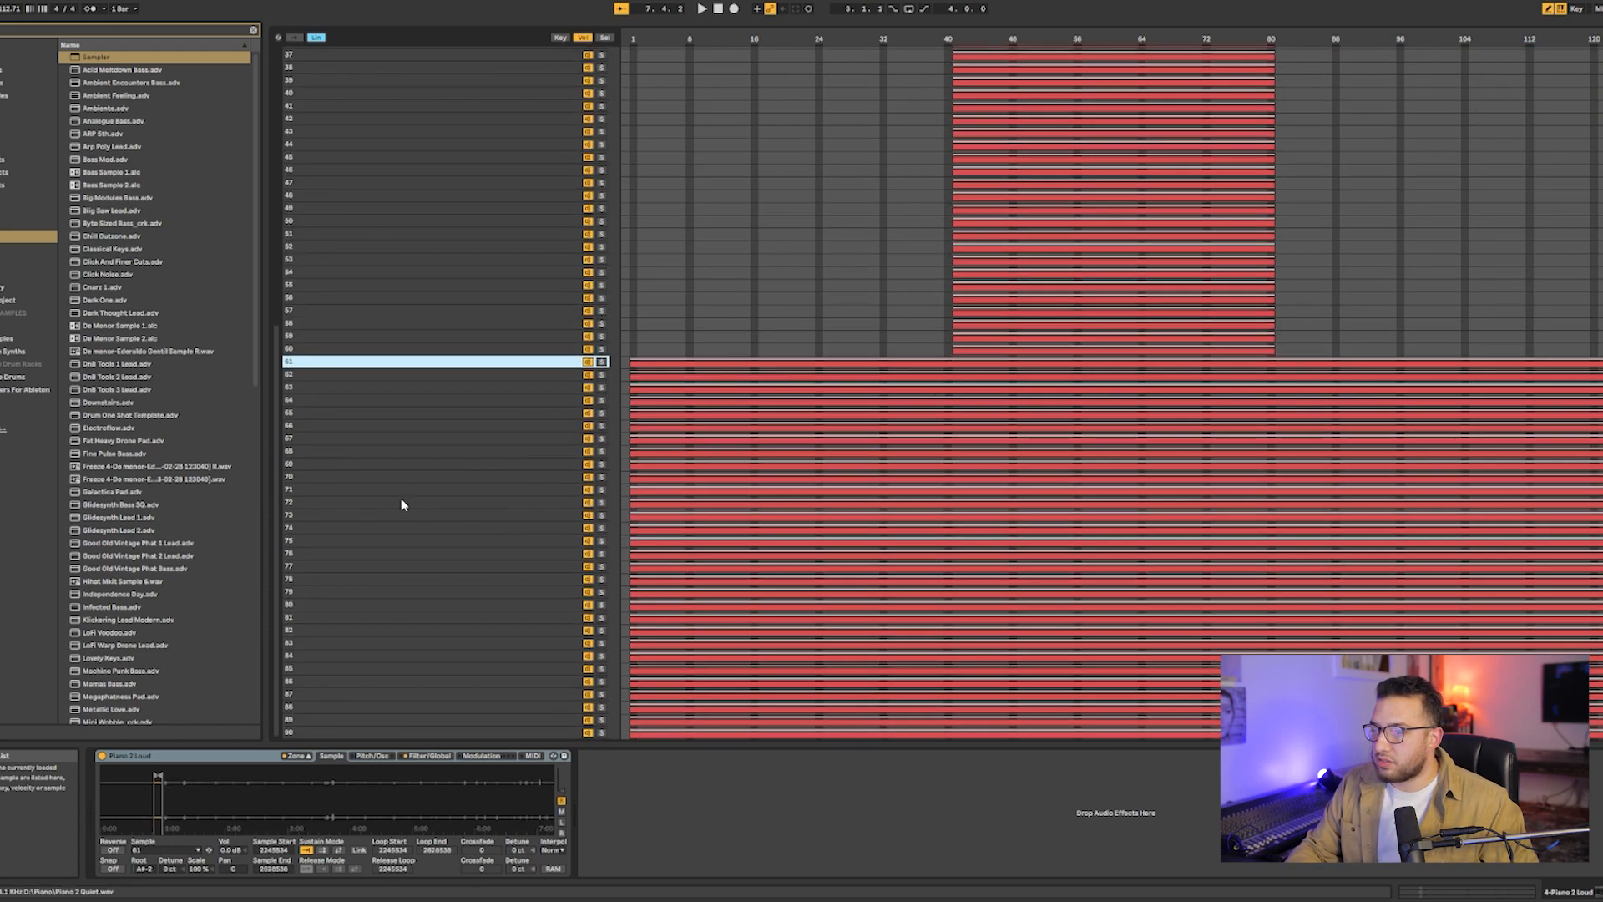
{"action": "left_click", "coordinate": [362, 734]}
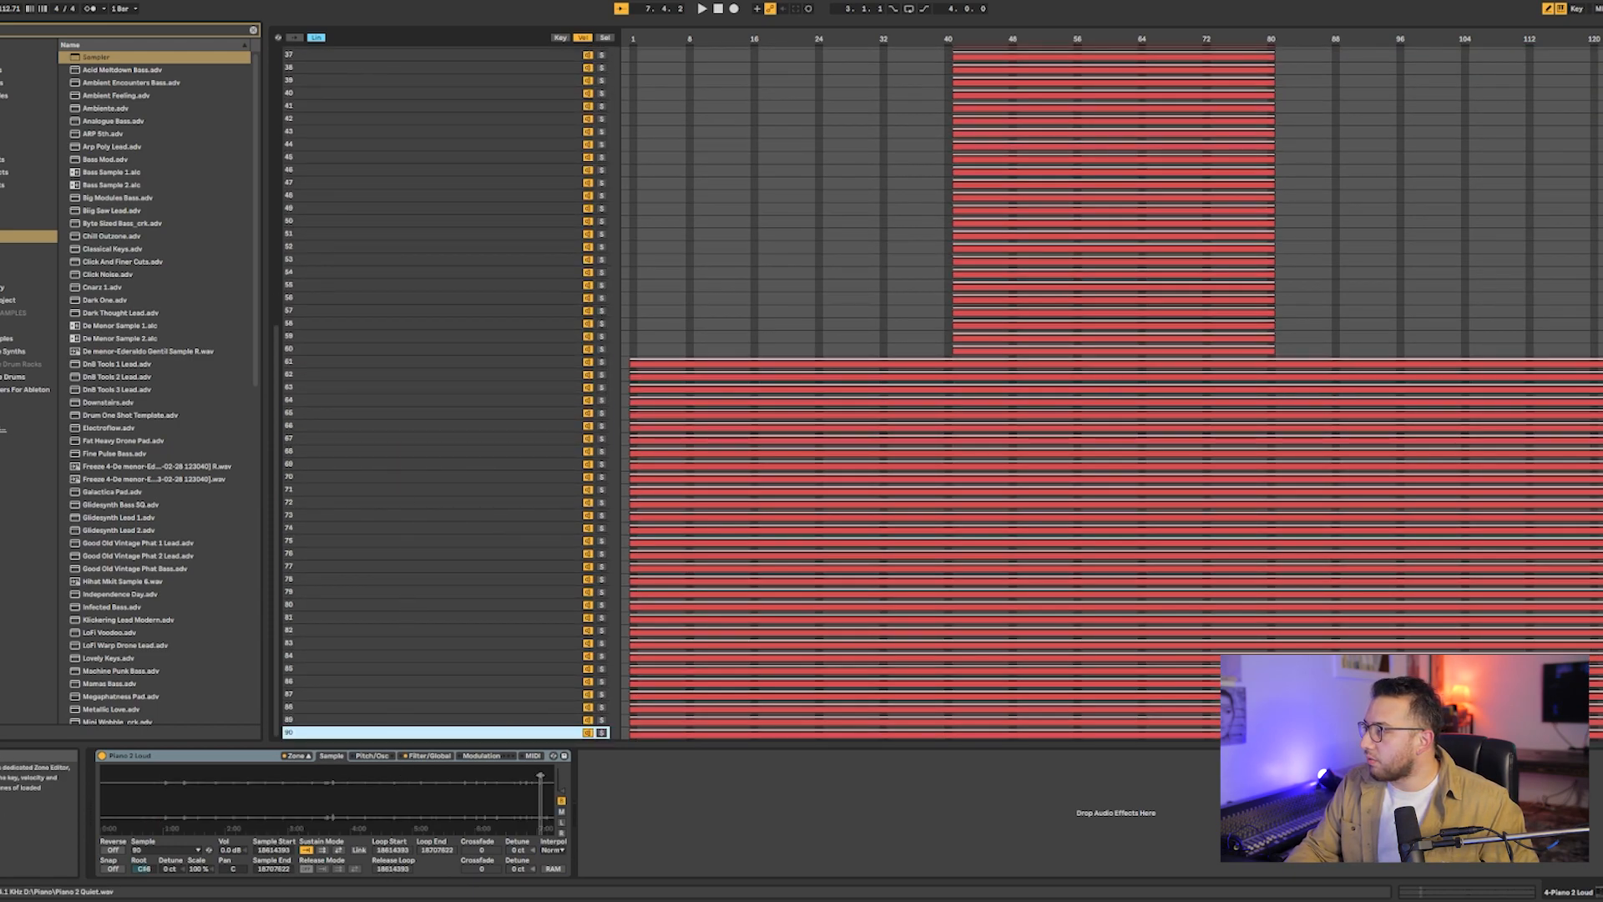
{"action": "left_click_drag", "start_coordinate": [1601, 364], "coordinate": [944, 365]}
{"action": "left_click_drag", "start_coordinate": [940, 431], "coordinate": [948, 431]}
{"action": "key", "text": "ctrl+z"}
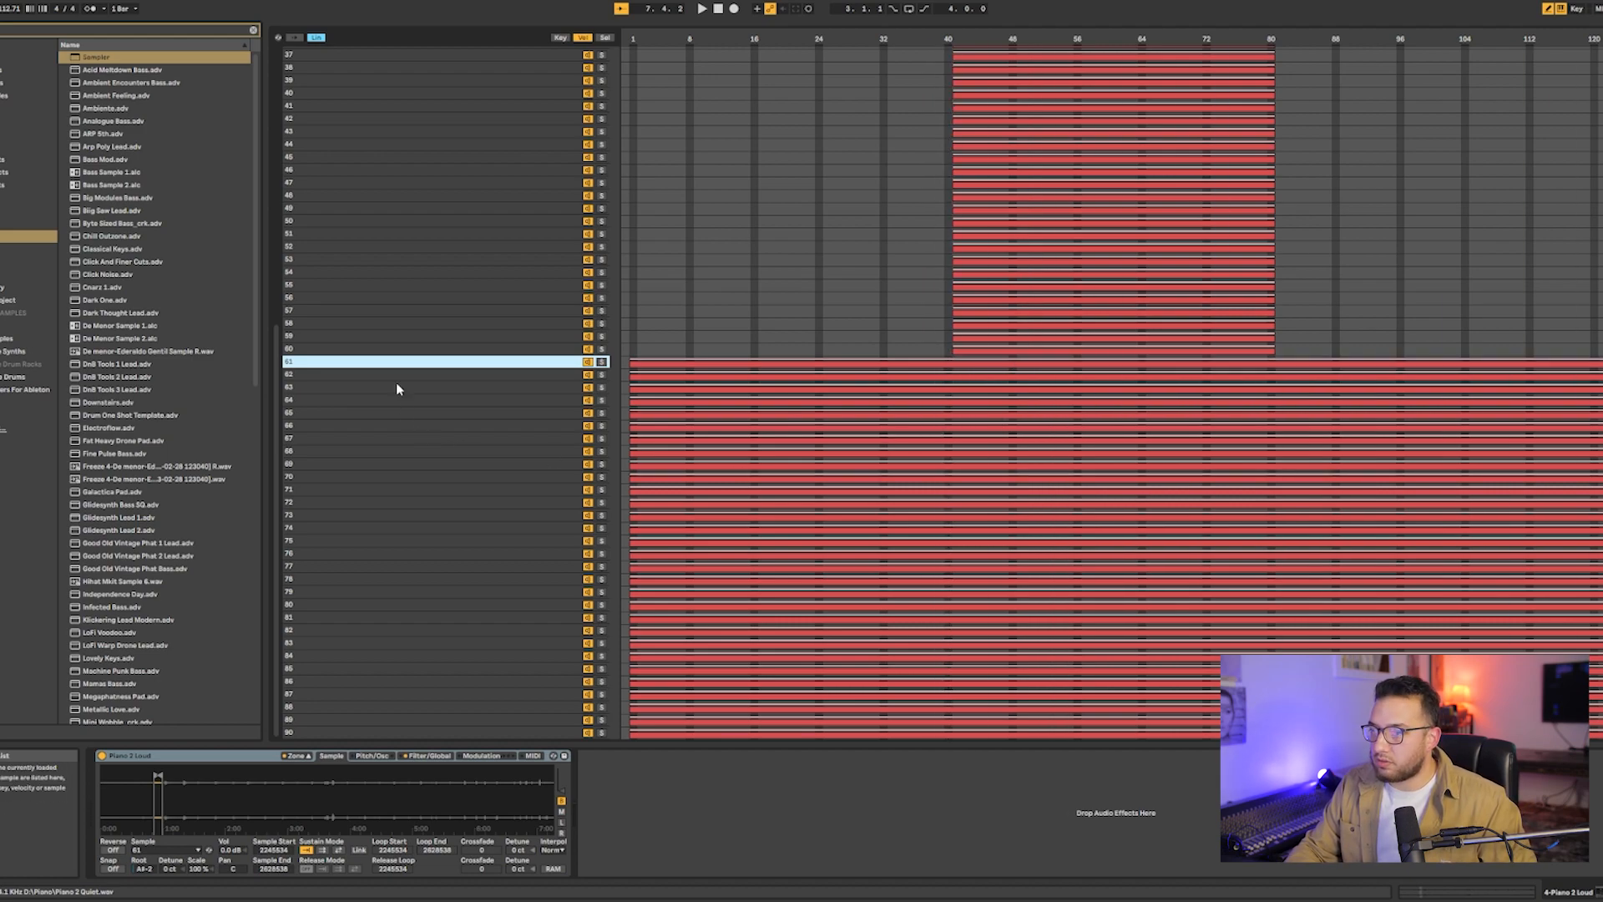
{"action": "left_click", "coordinate": [324, 731], "text": "shift"}
{"action": "left_click_drag", "start_coordinate": [1599, 442], "coordinate": [944, 443]}
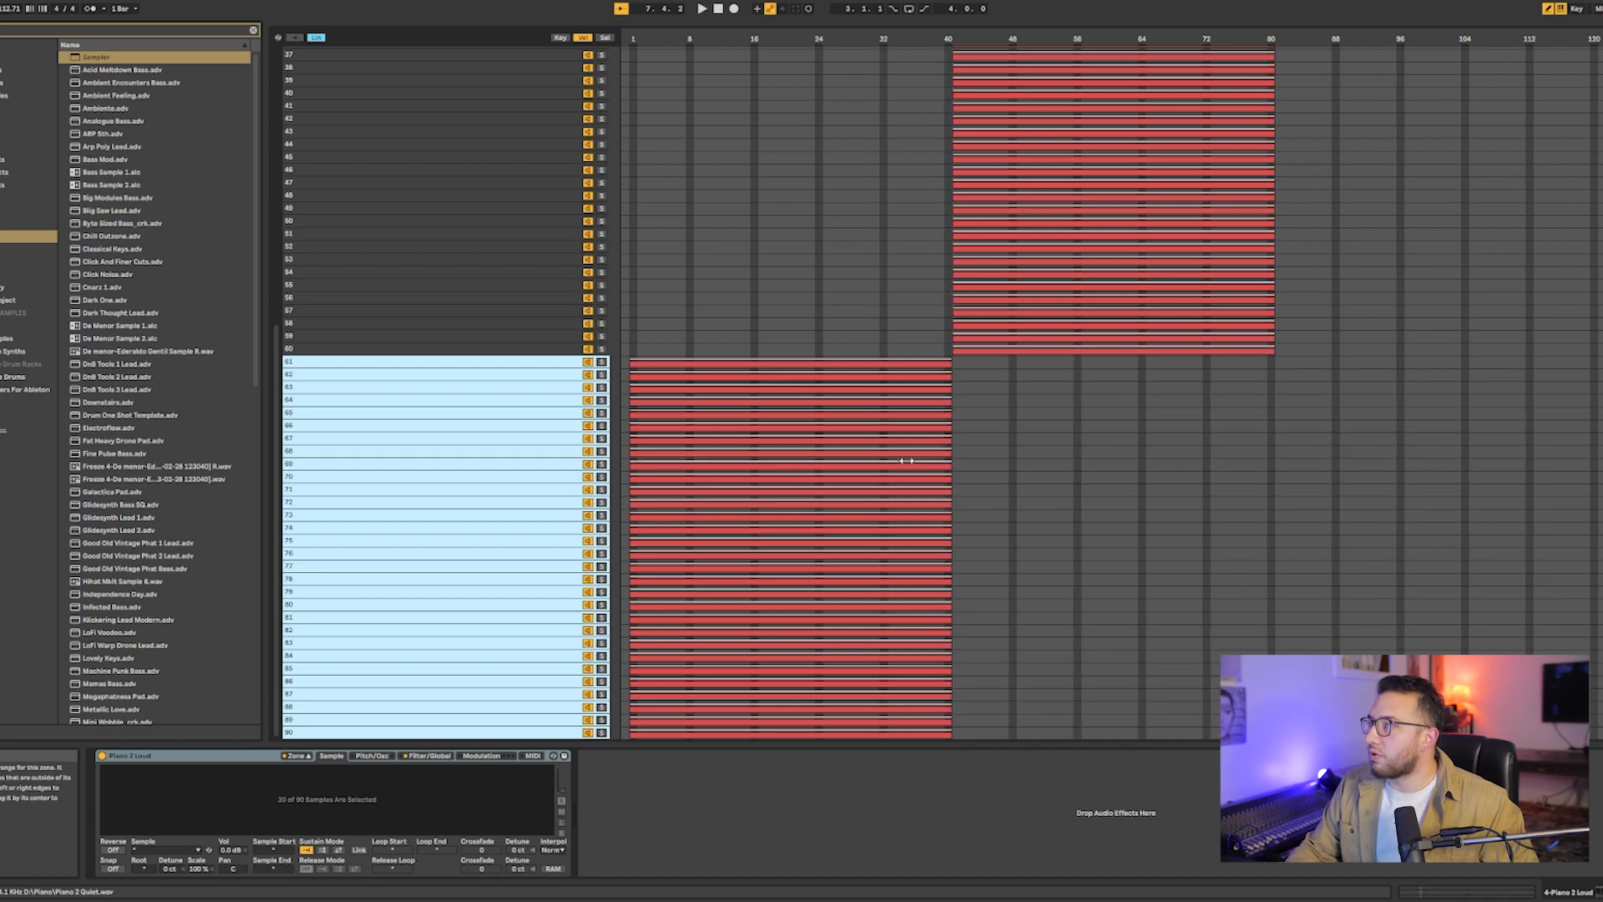
- Hide the zone editor to return to the arrangement and shift the computer MIDI keyboard down to the C2 to D3 octave
{"action": "scroll", "coordinate": [907, 460], "scroll_direction": "up", "scroll_amount": 10}
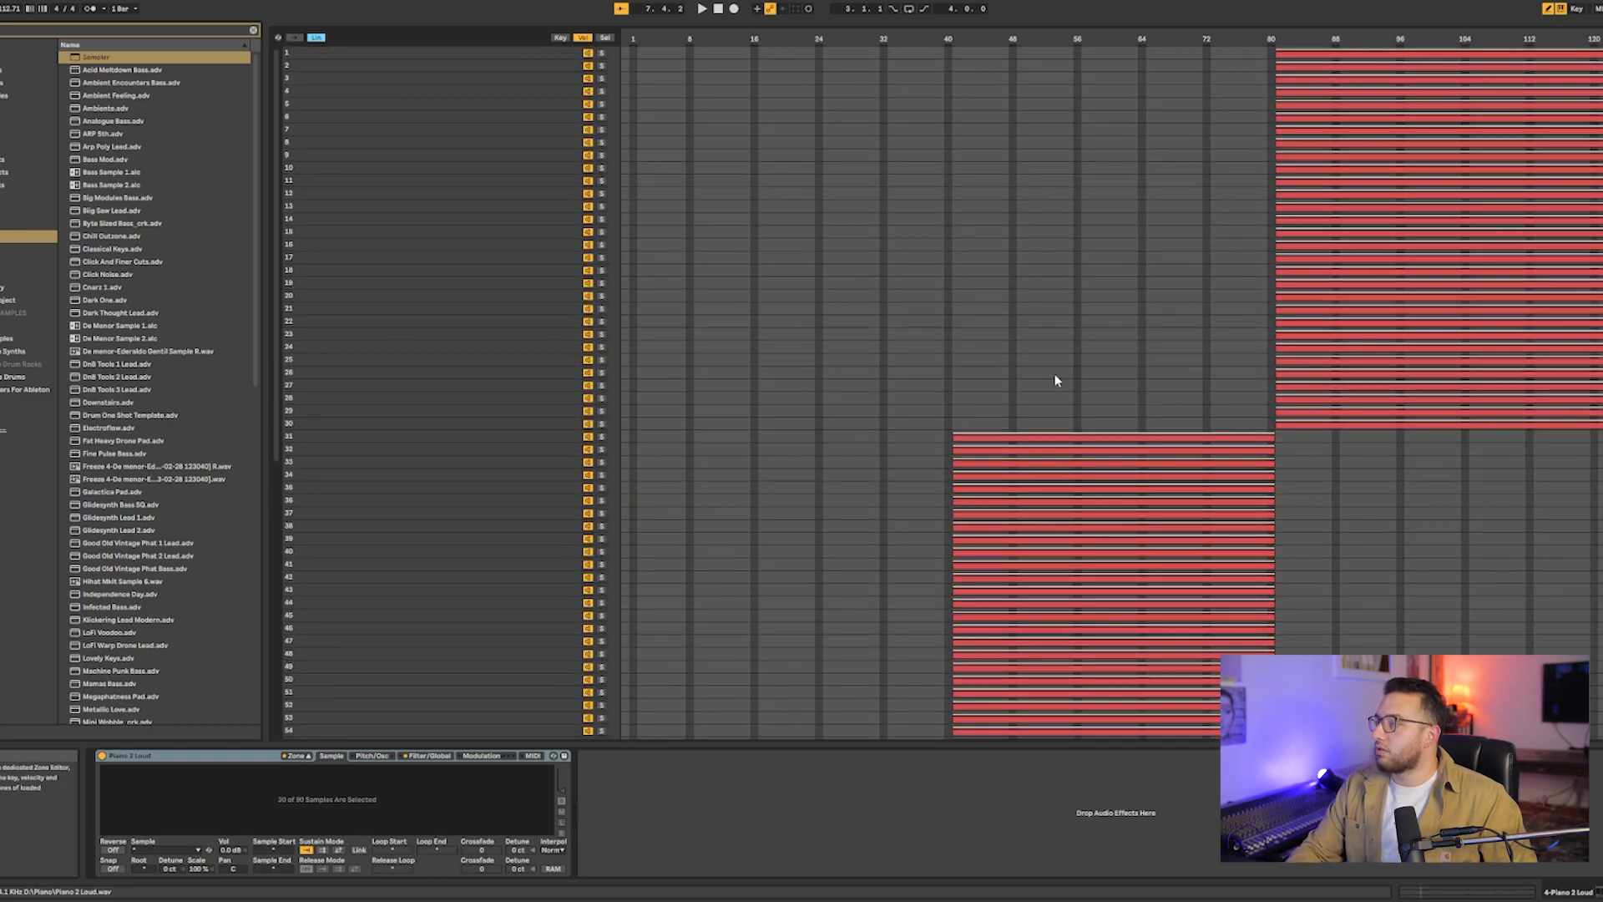
{"action": "scroll", "coordinate": [1077, 424], "scroll_direction": "down", "scroll_amount": 6}
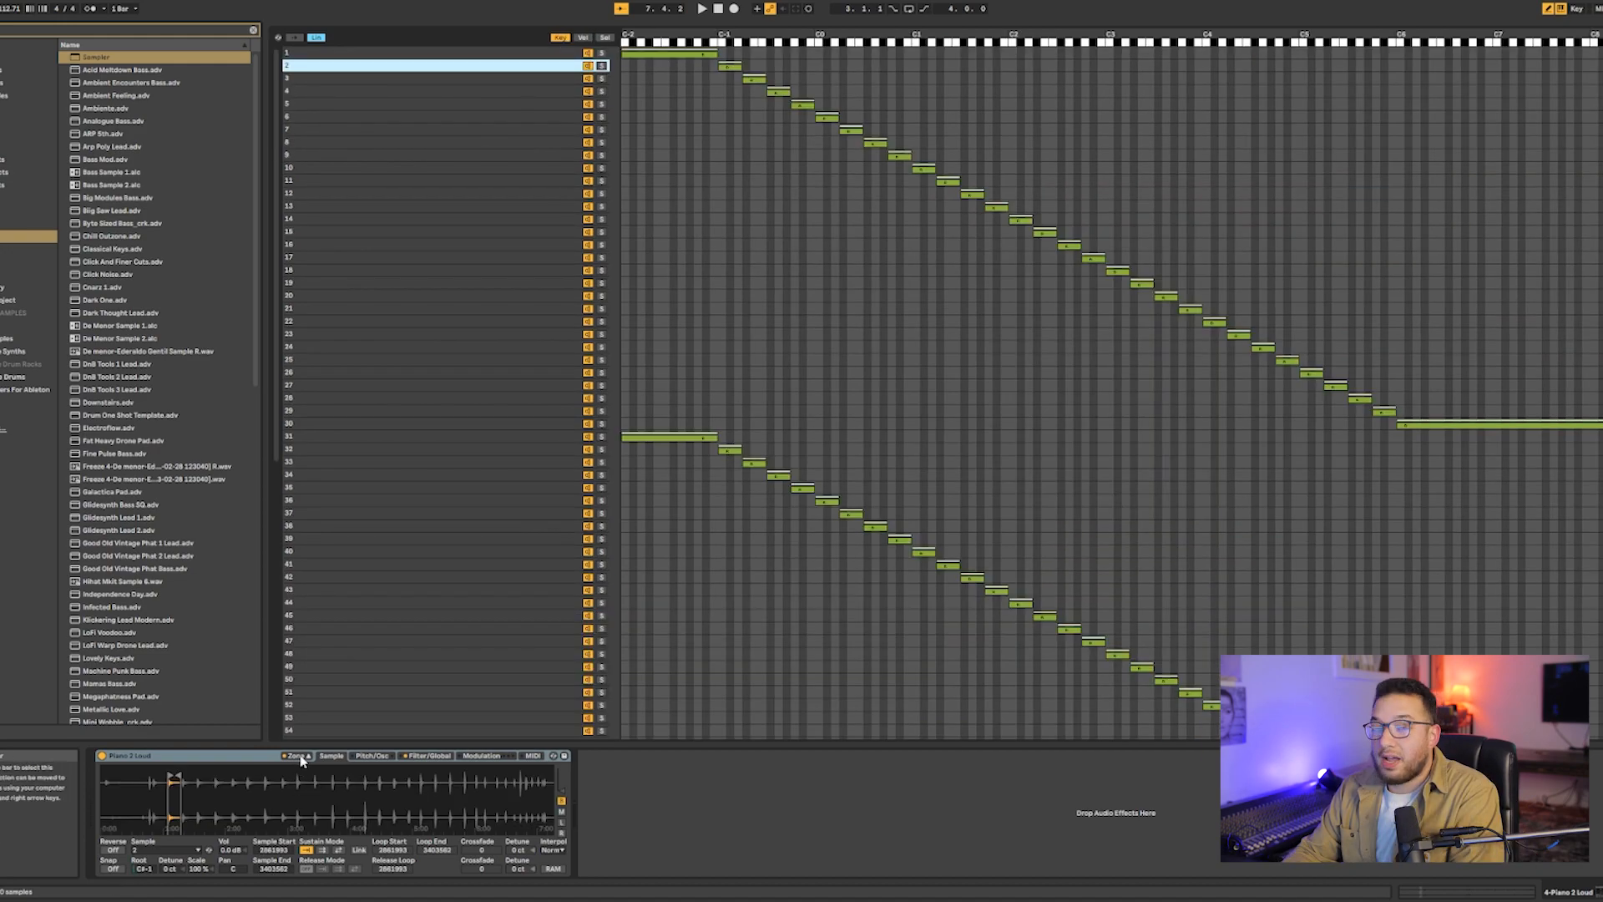
{"action": "left_click", "coordinate": [299, 756]}
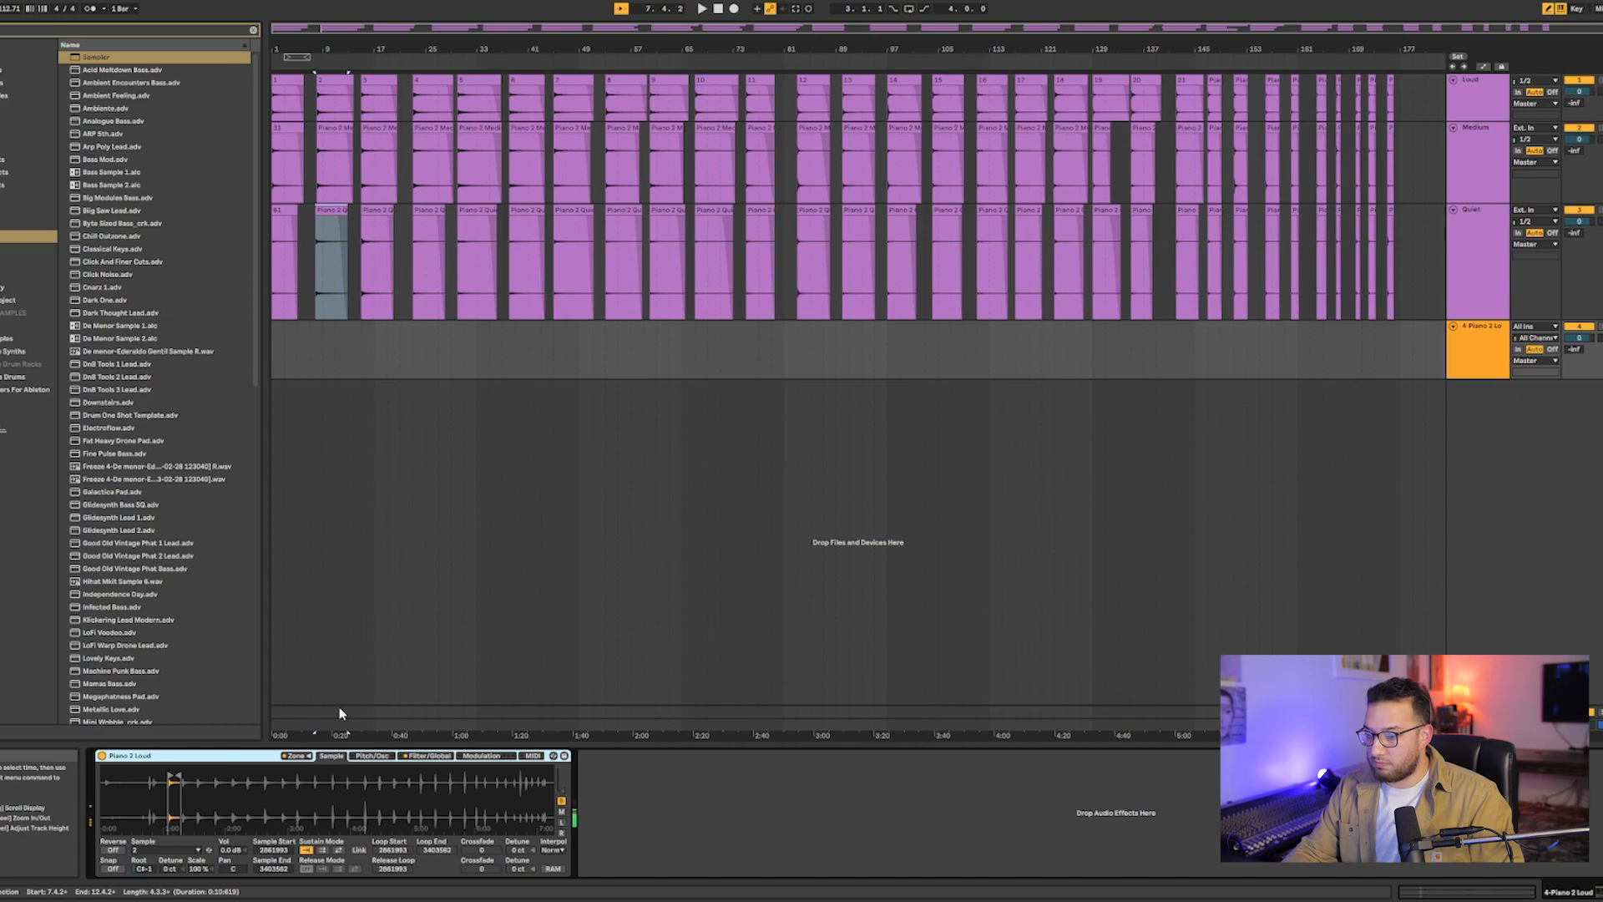
{"action": "key", "text": "z"}
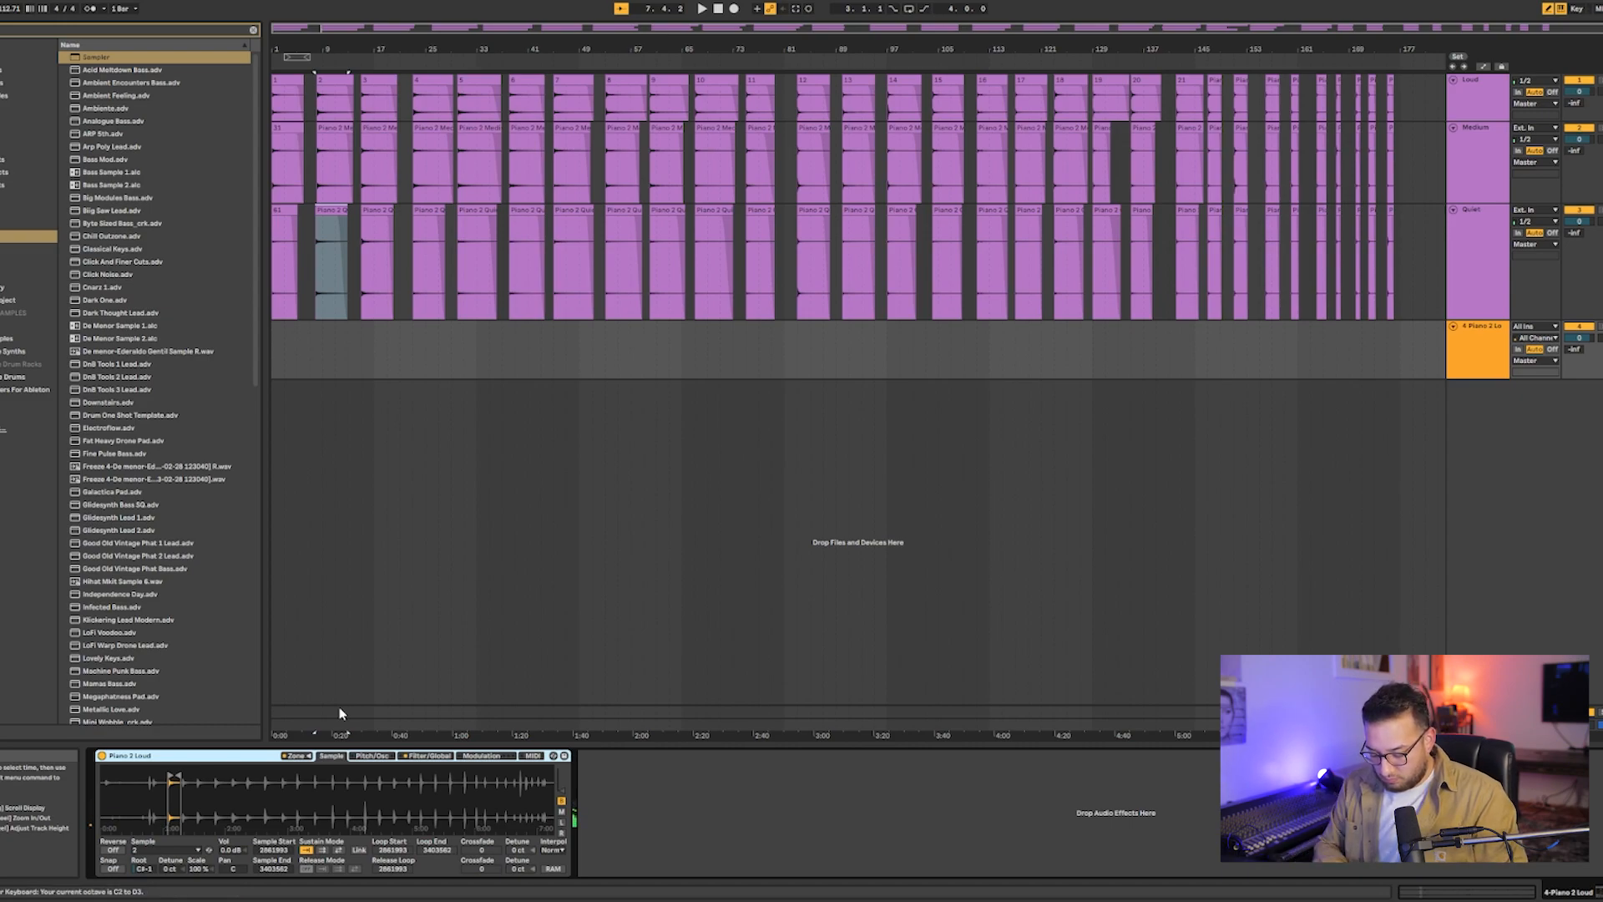